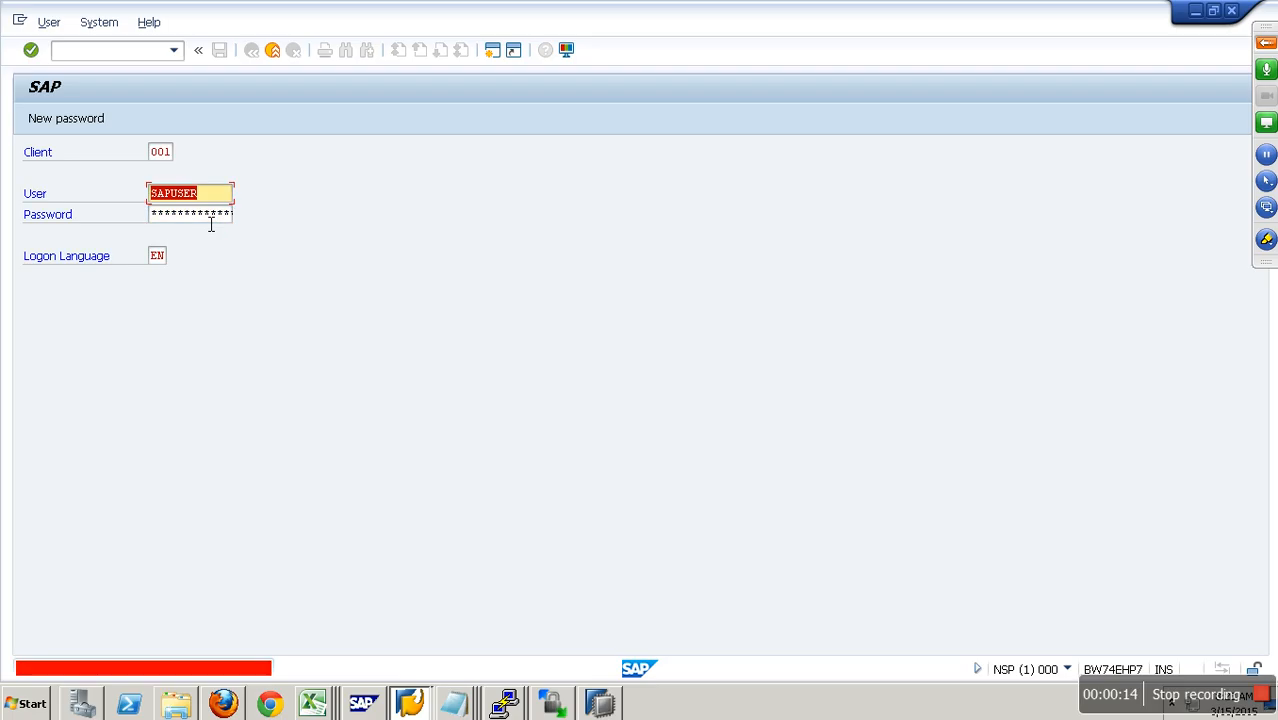
Step: Try to log on to client 001 on the NSP system by entering the account password
{"action": "key", "text": "Tab"}
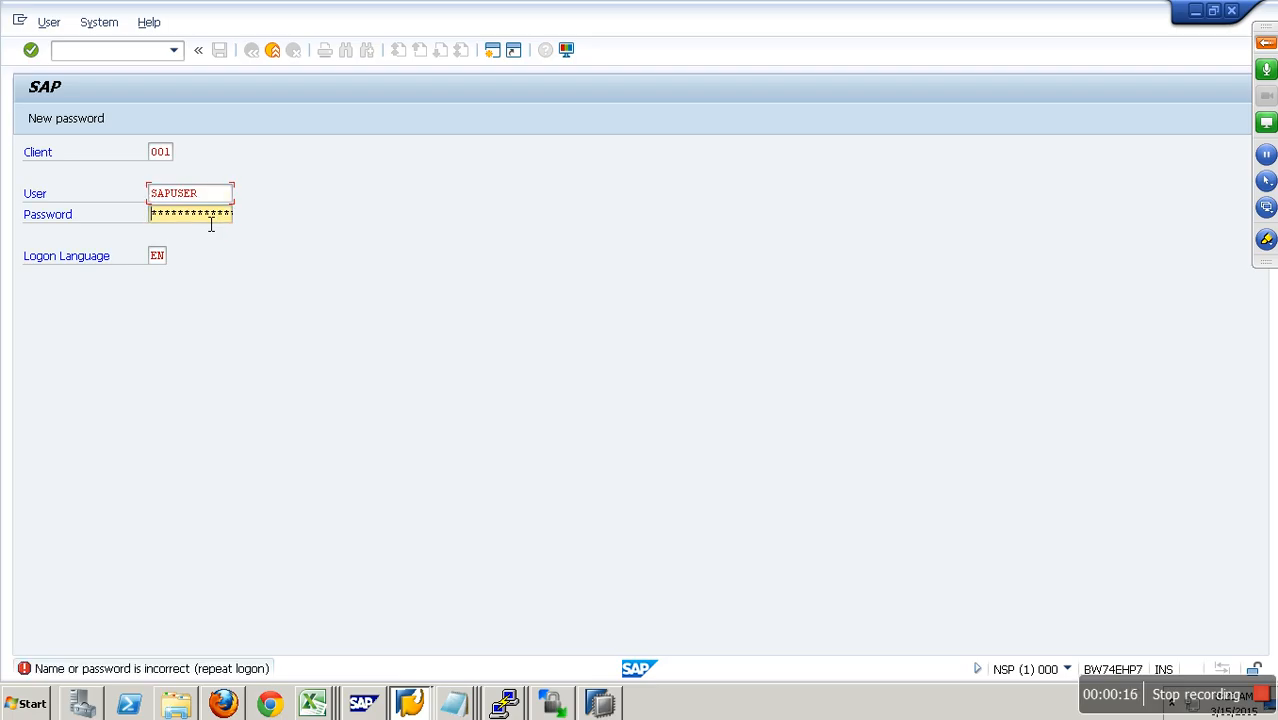
{"action": "type", "text": "*****"}
{"action": "key", "text": "Return"}
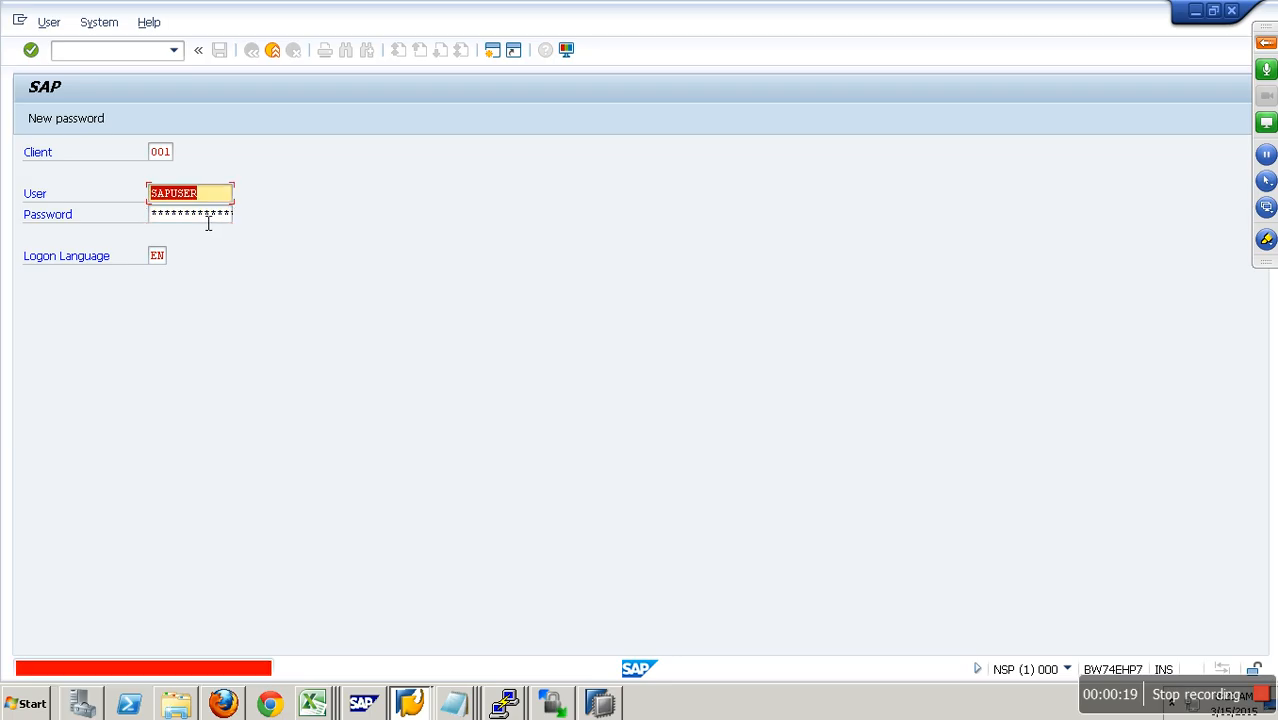
{"action": "left_click", "coordinate": [194, 222]}
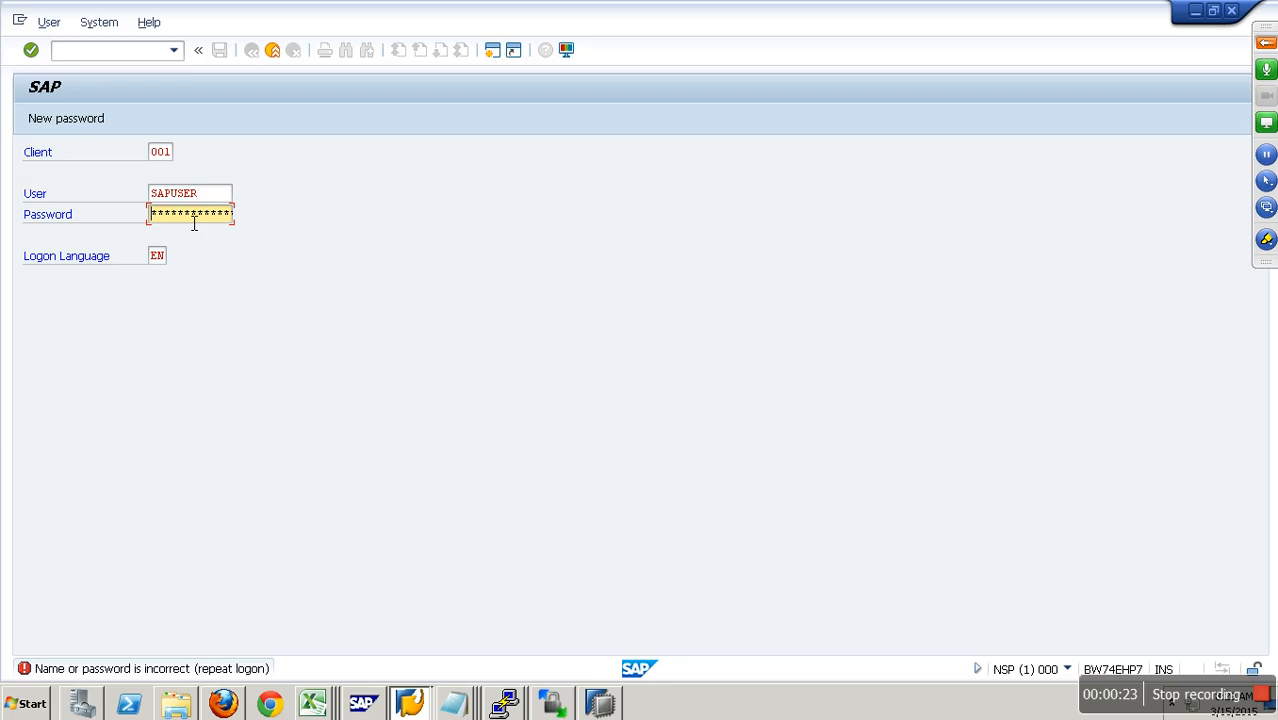
{"action": "type", "text": "*******"}
{"action": "key", "text": "Return"}
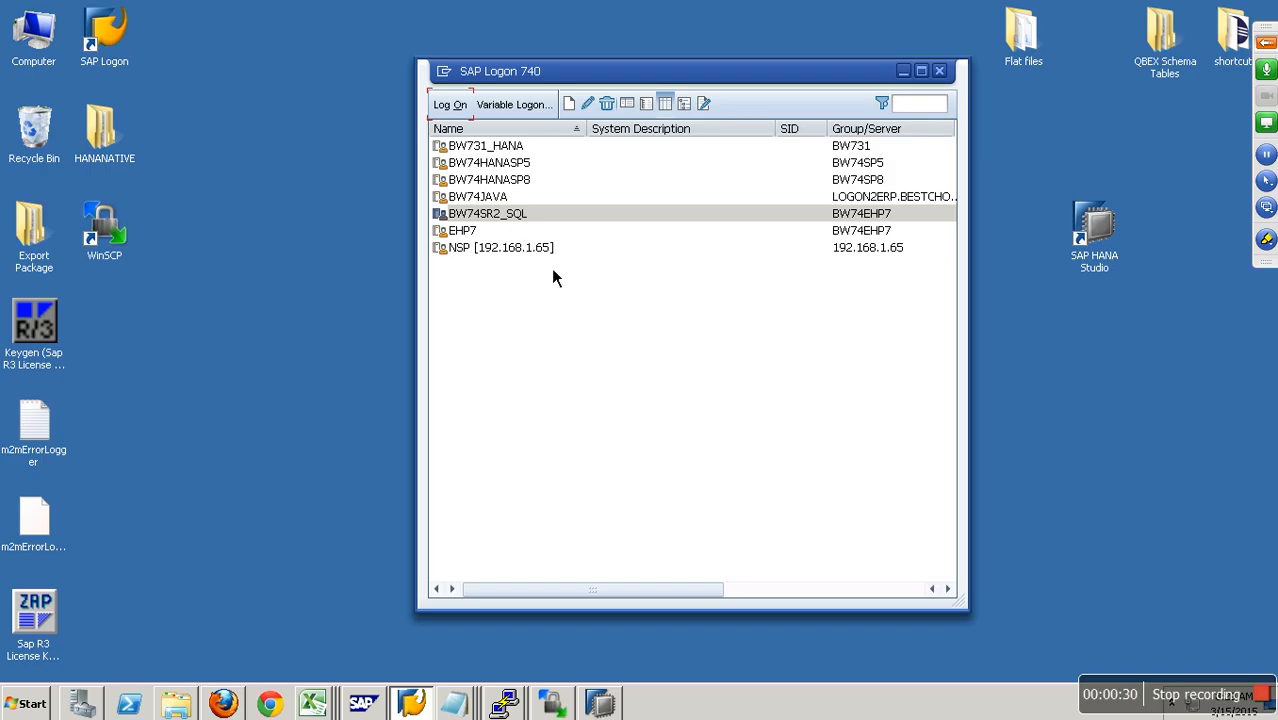
Step: Log on to client 001 of the BW74JAVA system with the account's user name and password
{"action": "left_click", "coordinate": [500, 197]}
{"action": "left_click", "coordinate": [450, 104]}
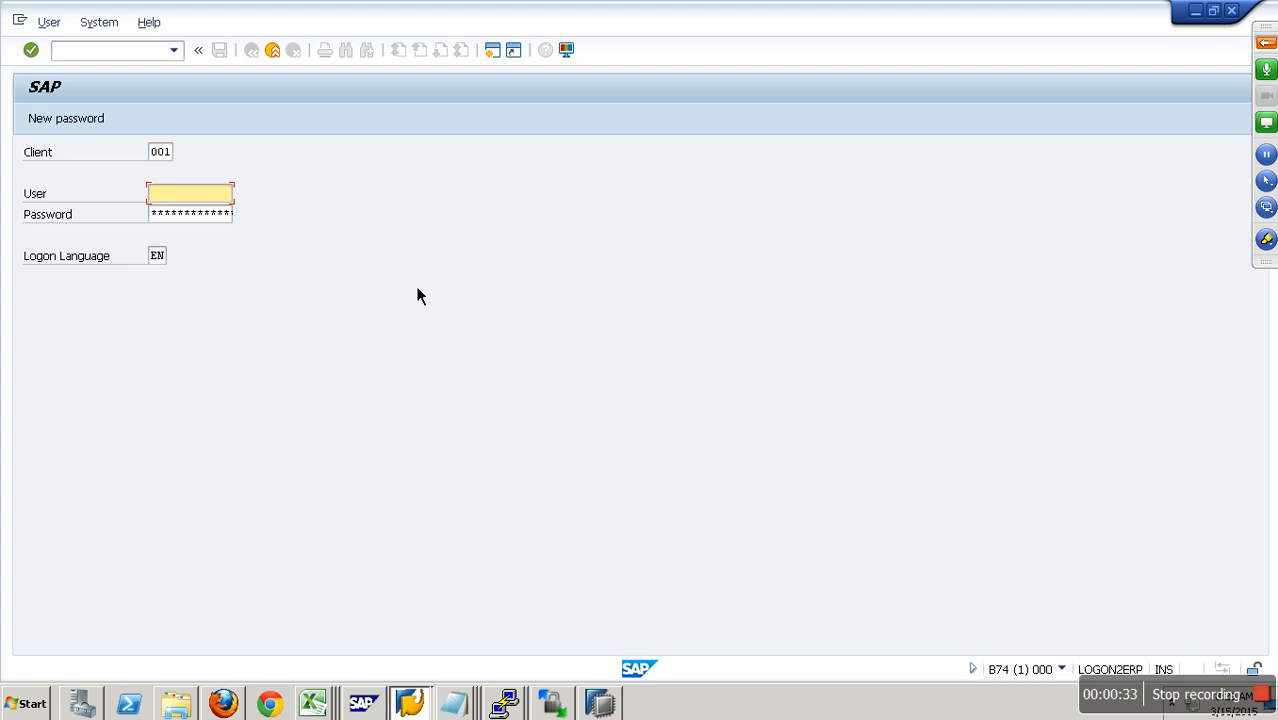
{"action": "left_click", "coordinate": [196, 195]}
{"action": "left_click", "coordinate": [200, 223]}
{"action": "left_click", "coordinate": [200, 215]}
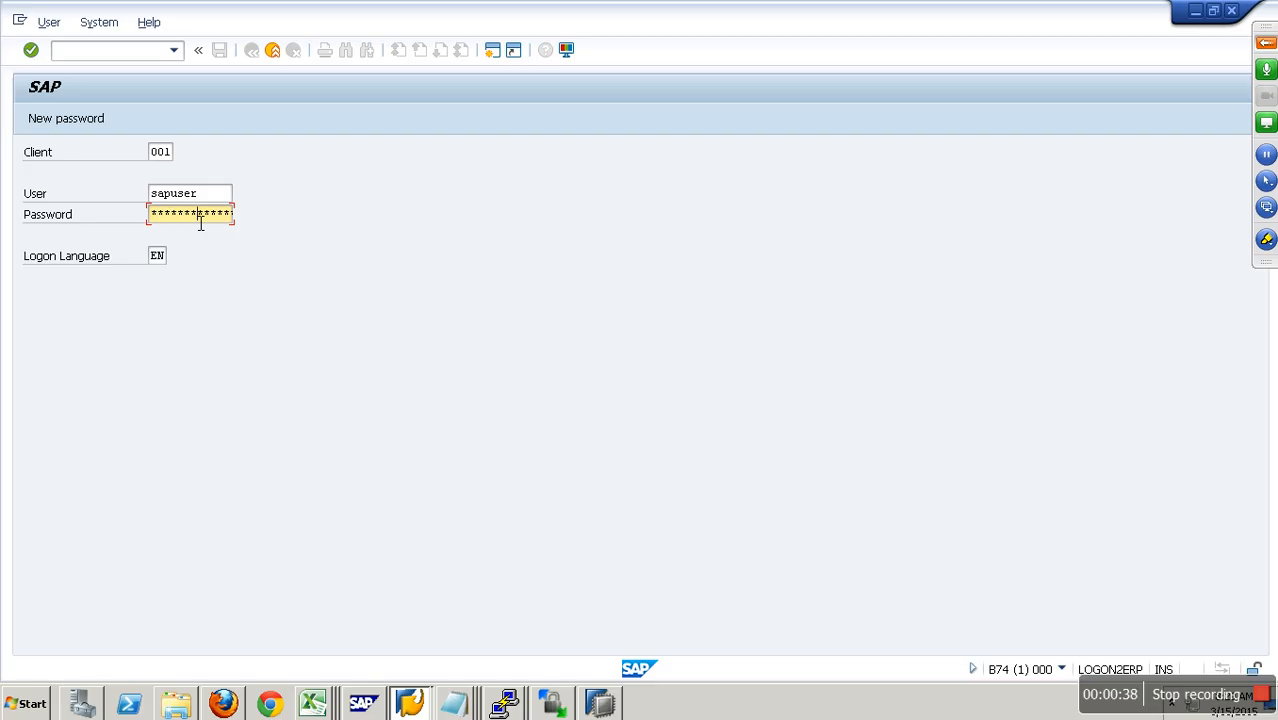
{"action": "key", "text": "Return"}
Step: Start transaction rsa1 to reach the Modeling area of the Data Warehousing Workbench
{"action": "type", "text": "r"}
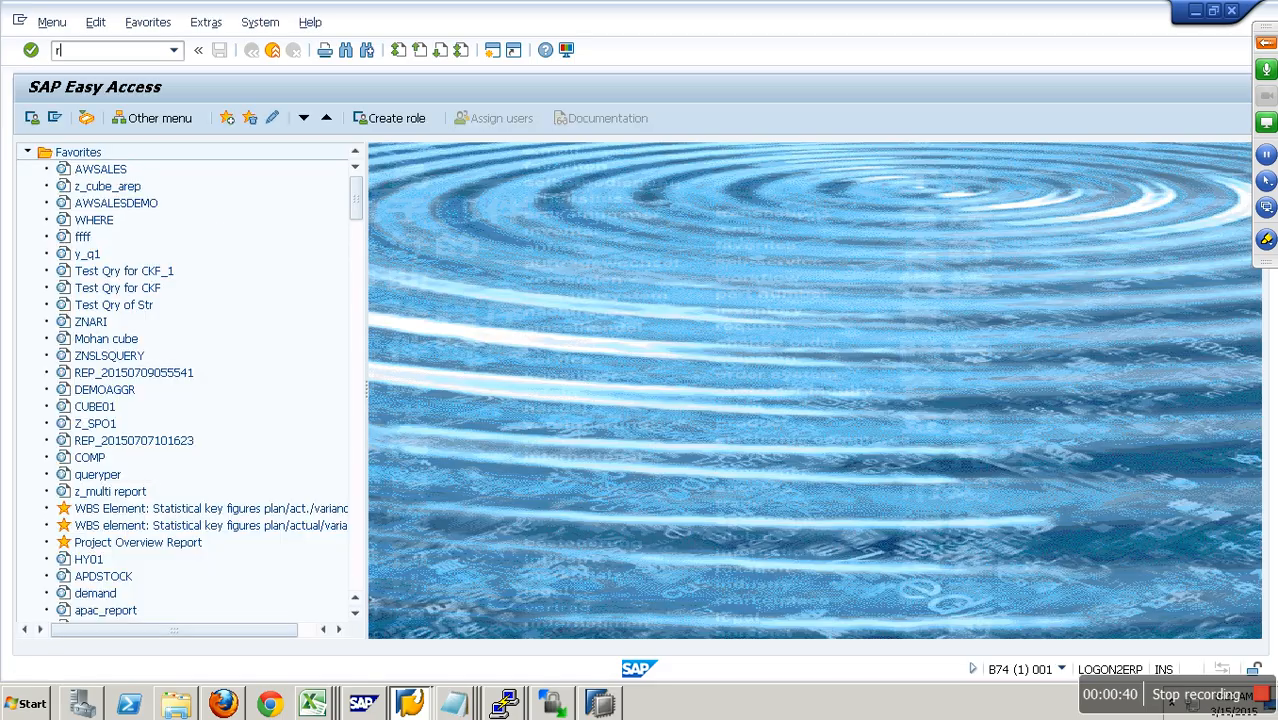
{"action": "type", "text": "sa1"}
{"action": "key", "text": "Return"}
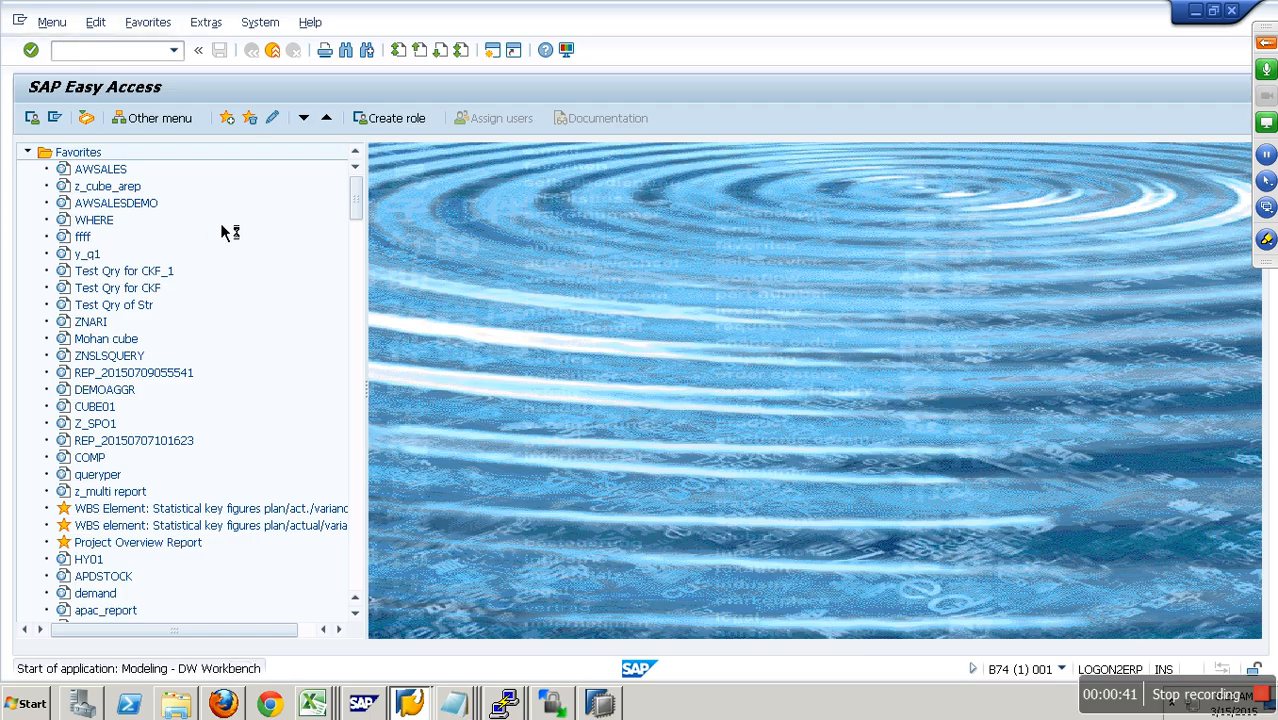
Step: Expand the BMW InfoArea through Transformations to the Multiple Rule Groups cube's transformation and data transfer processes
{"action": "left_click", "coordinate": [162, 368]}
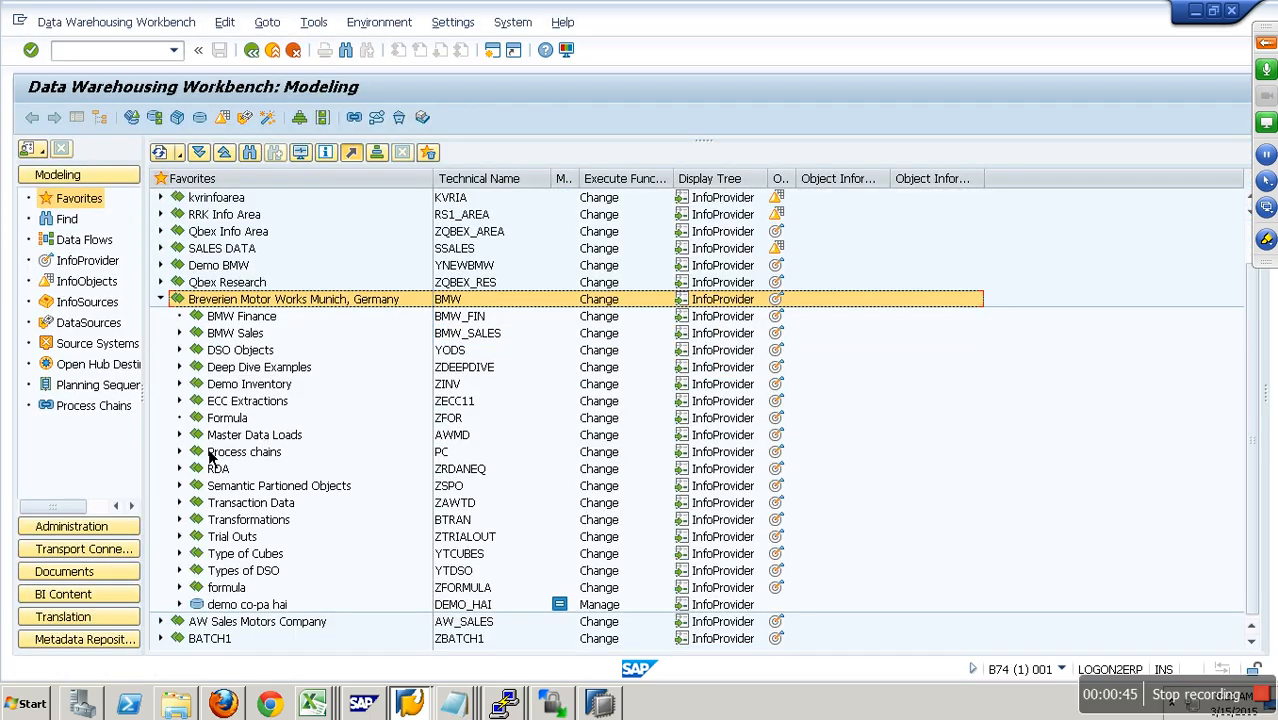
{"action": "left_click", "coordinate": [181, 521]}
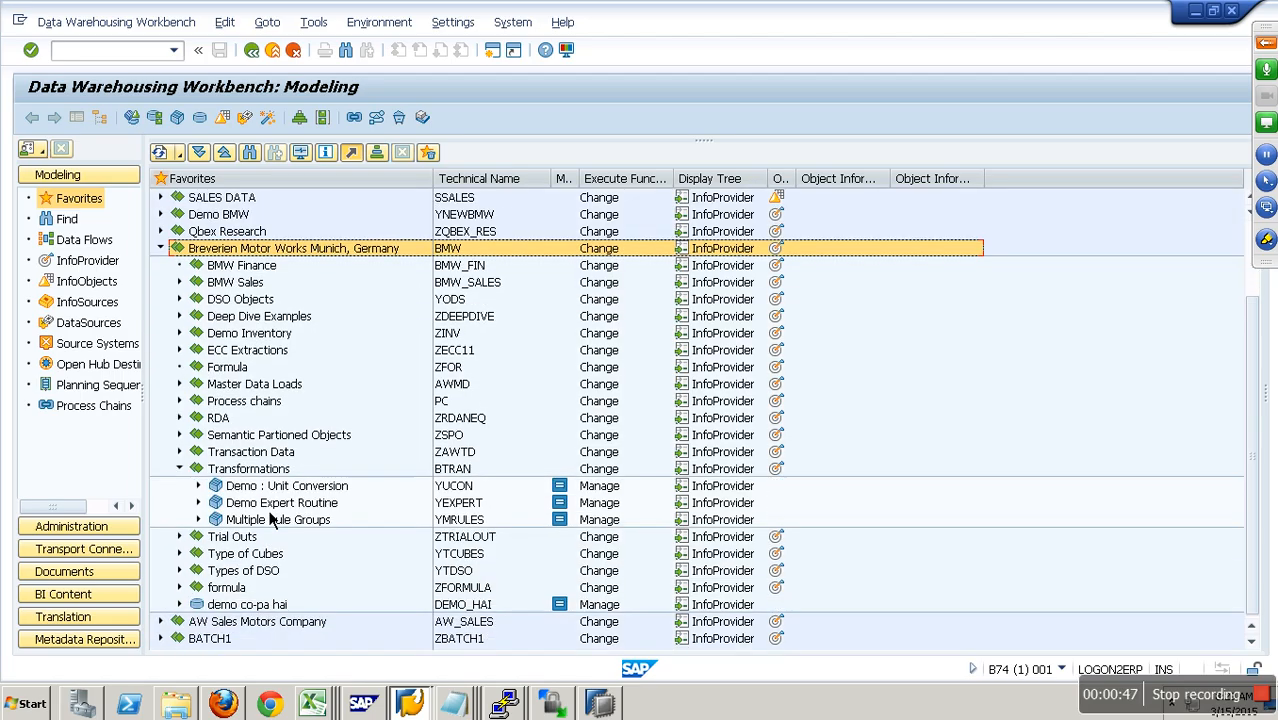
{"action": "left_click", "coordinate": [199, 520]}
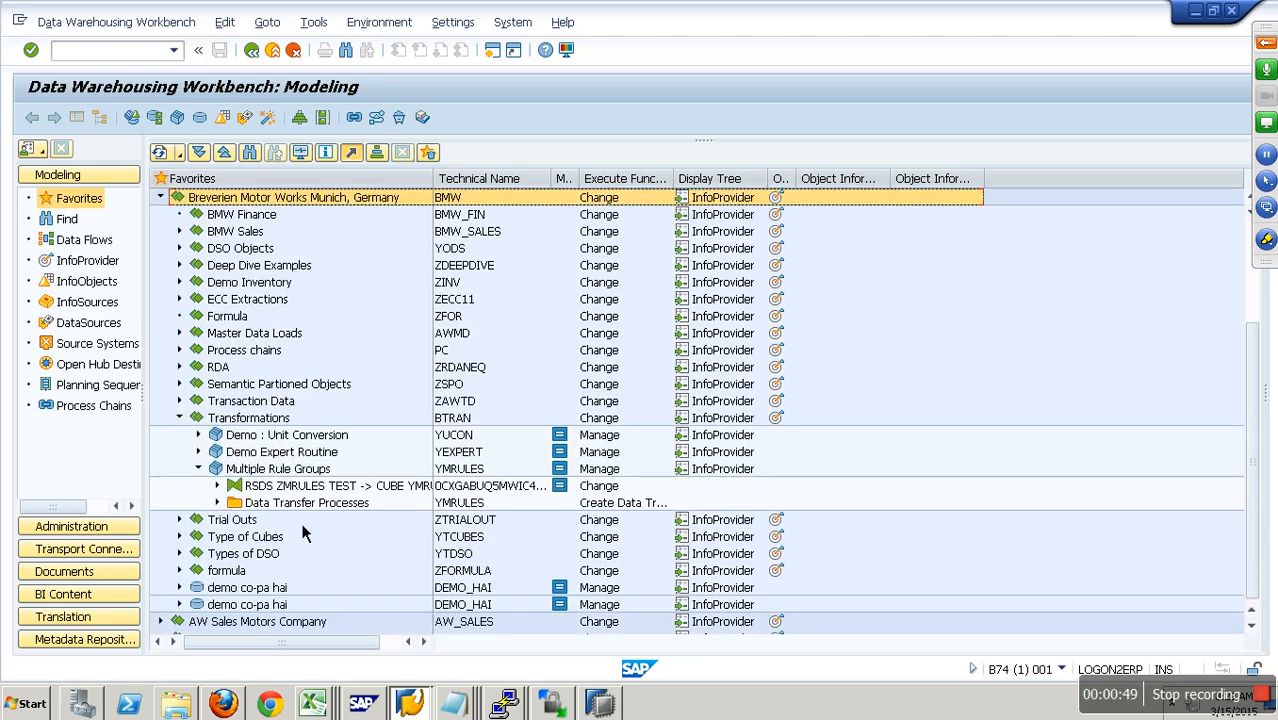
{"action": "left_click", "coordinate": [218, 503]}
{"action": "left_click", "coordinate": [218, 486]}
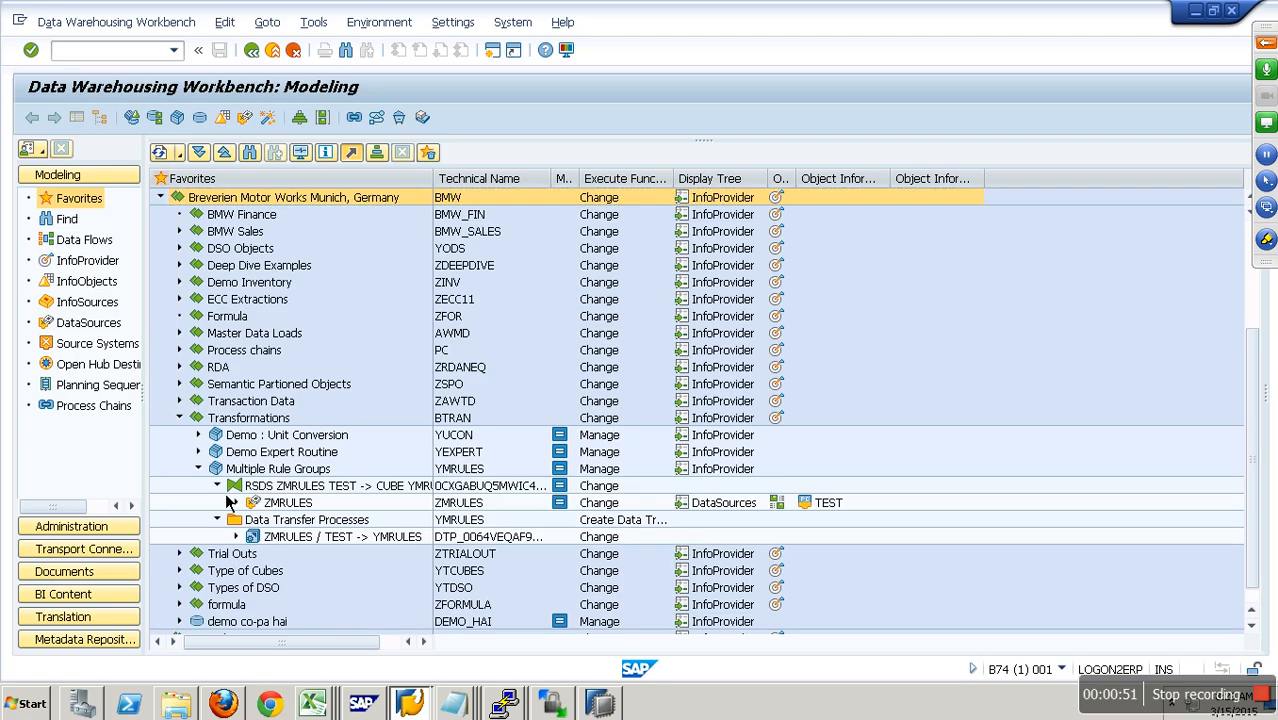
Step: Try to delete the transformation from DataSource ZMRULES to the YMRULES cube
{"action": "right_click", "coordinate": [372, 490]}
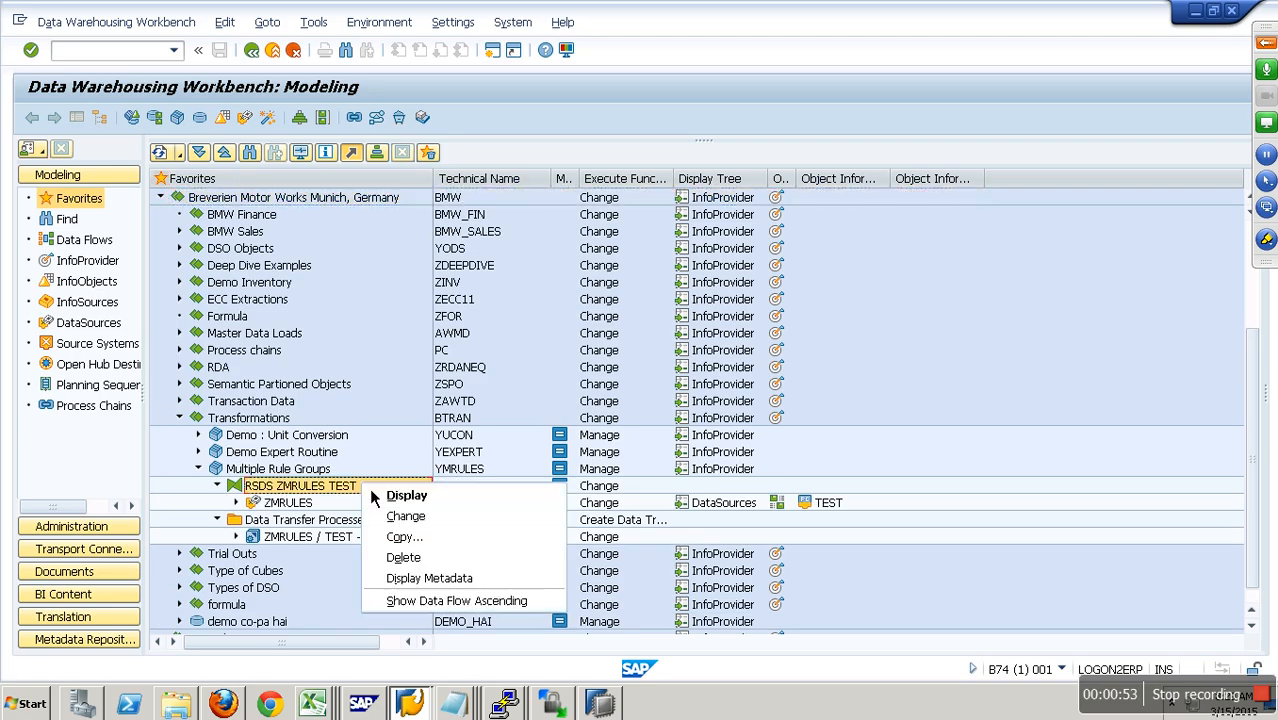
{"action": "left_click", "coordinate": [935, 439]}
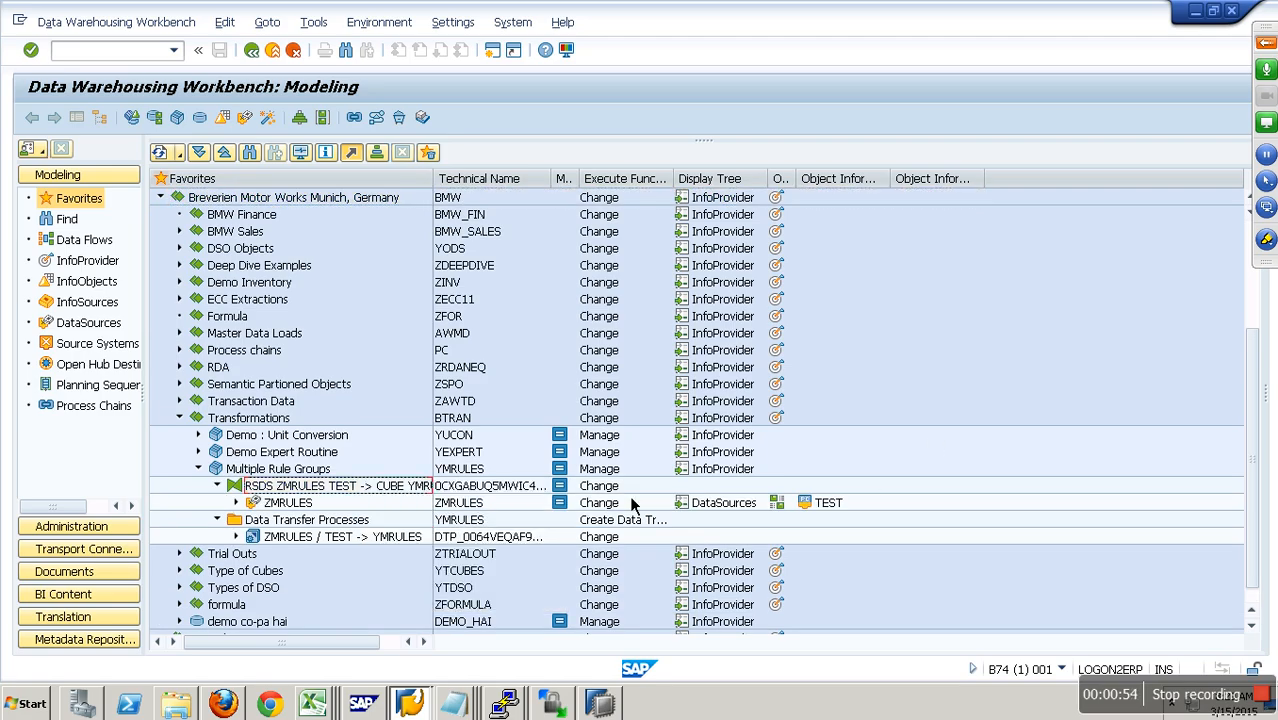
{"action": "left_click", "coordinate": [461, 505]}
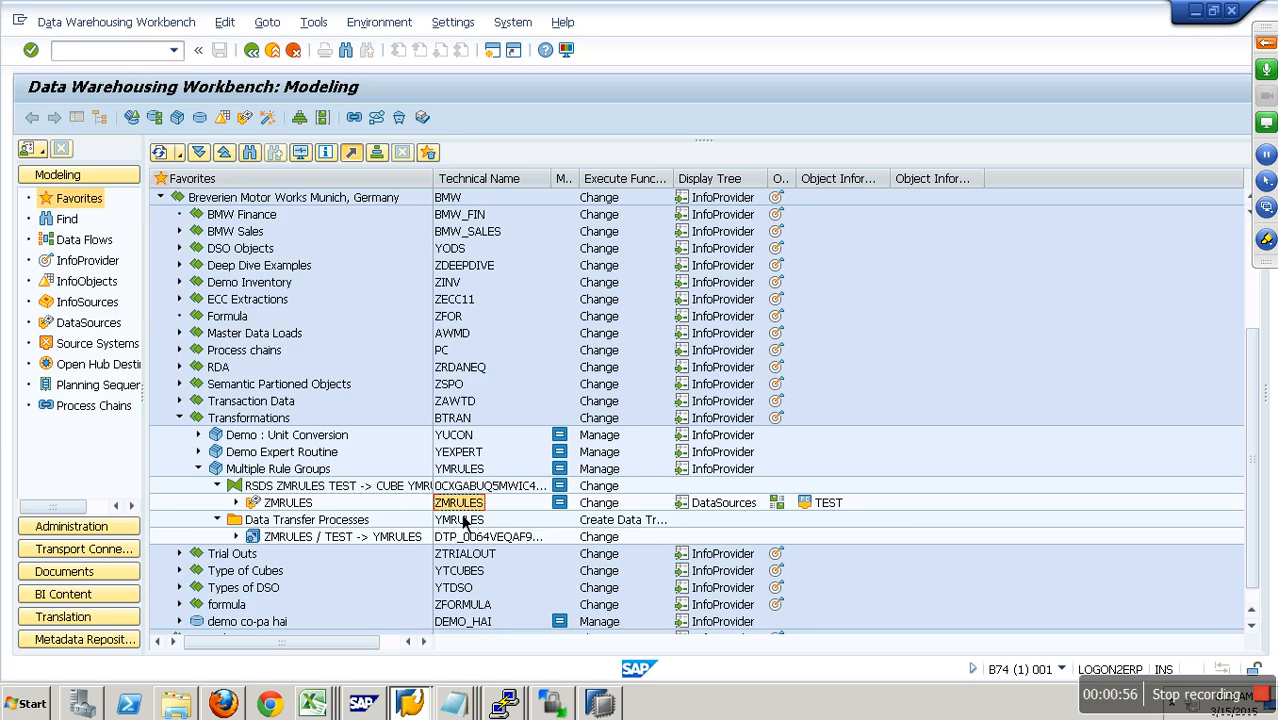
{"action": "right_click", "coordinate": [378, 491]}
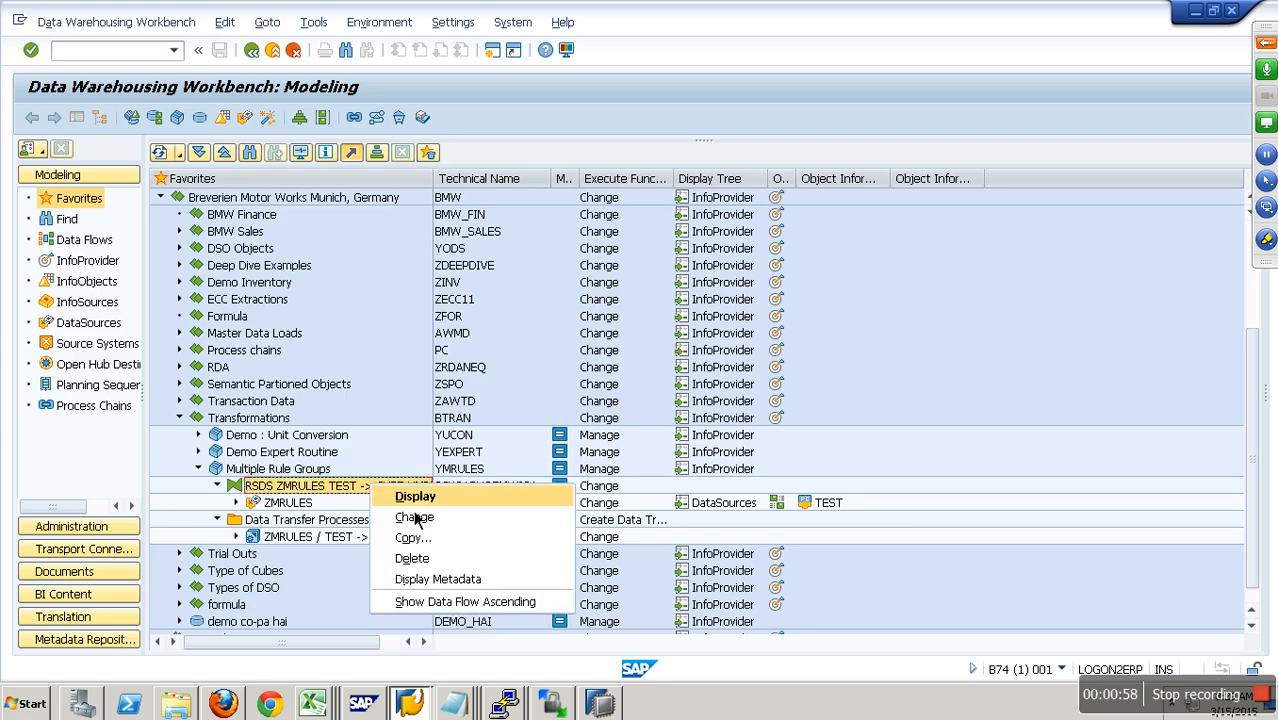
{"action": "left_click", "coordinate": [446, 559]}
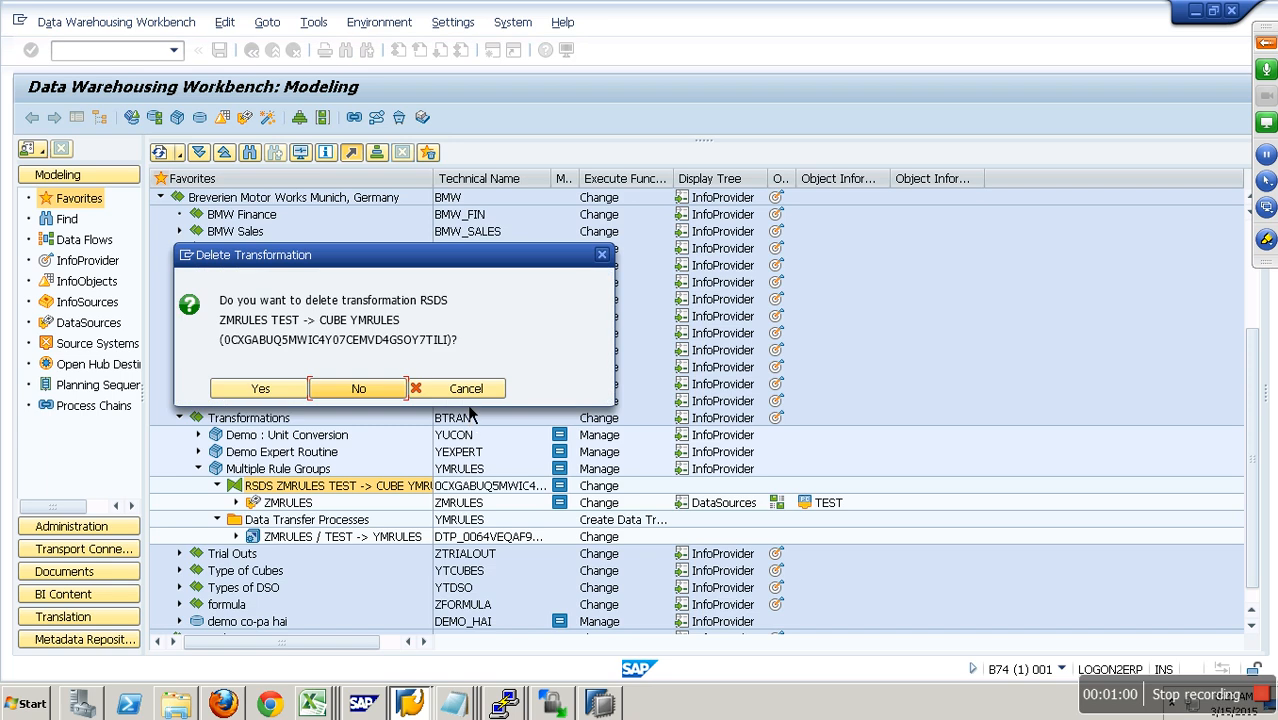
{"action": "left_click", "coordinate": [262, 388]}
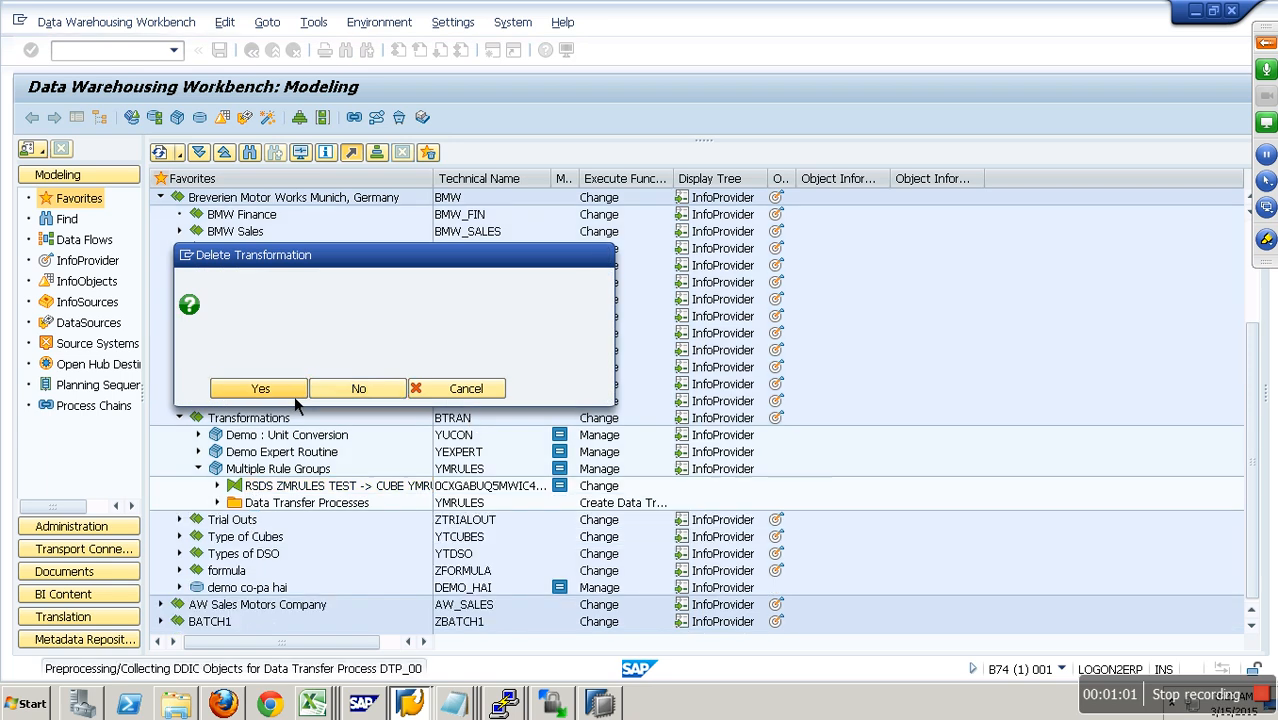
Step: Delete the data of the Multiple Rule Groups cube, including its dimension tables, and close the log
{"action": "right_click", "coordinate": [298, 469]}
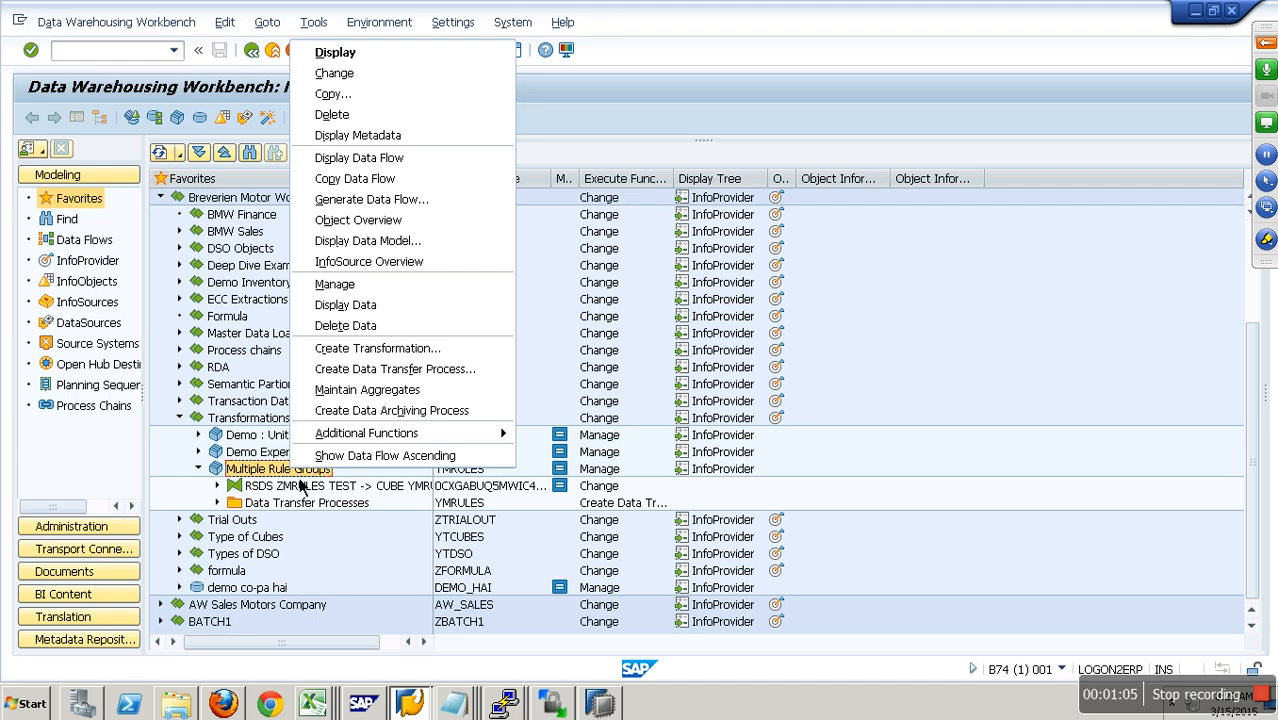
{"action": "left_click", "coordinate": [345, 325]}
{"action": "left_click", "coordinate": [275, 345]}
{"action": "left_click", "coordinate": [352, 376]}
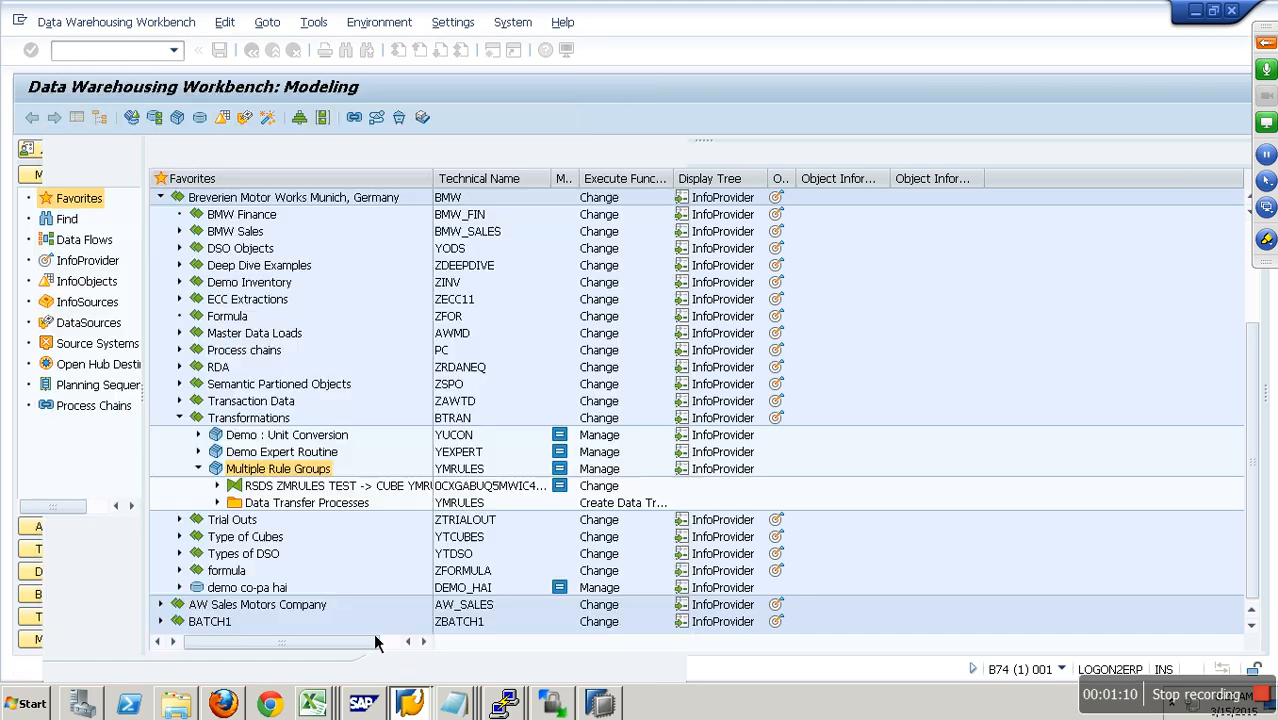
{"action": "left_click", "coordinate": [406, 666]}
Step: Delete the ZMRULES transformation under the Multiple Rule Groups cube
{"action": "left_click", "coordinate": [217, 485]}
{"action": "right_click", "coordinate": [310, 488]}
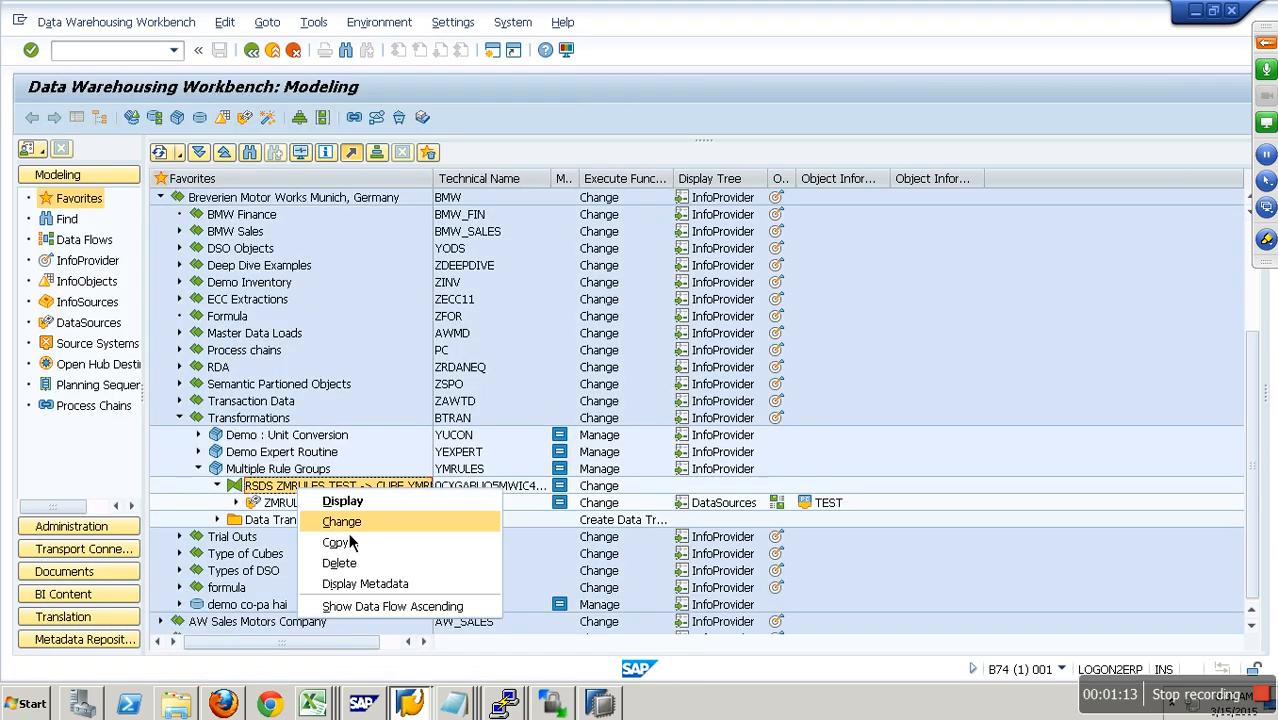
{"action": "left_click", "coordinate": [372, 562]}
{"action": "left_click", "coordinate": [279, 392]}
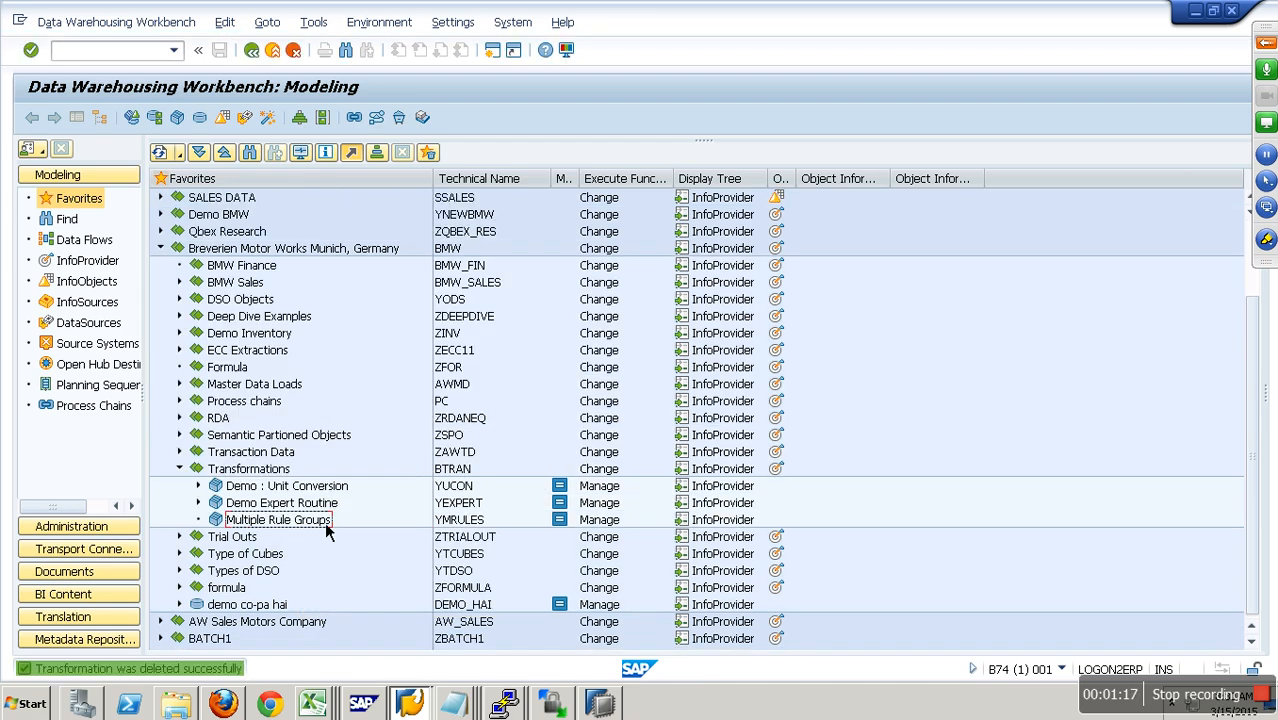
Step: Open the DataSources tree and search the YPCFILE source system for ZMRULES
{"action": "left_click", "coordinate": [95, 323]}
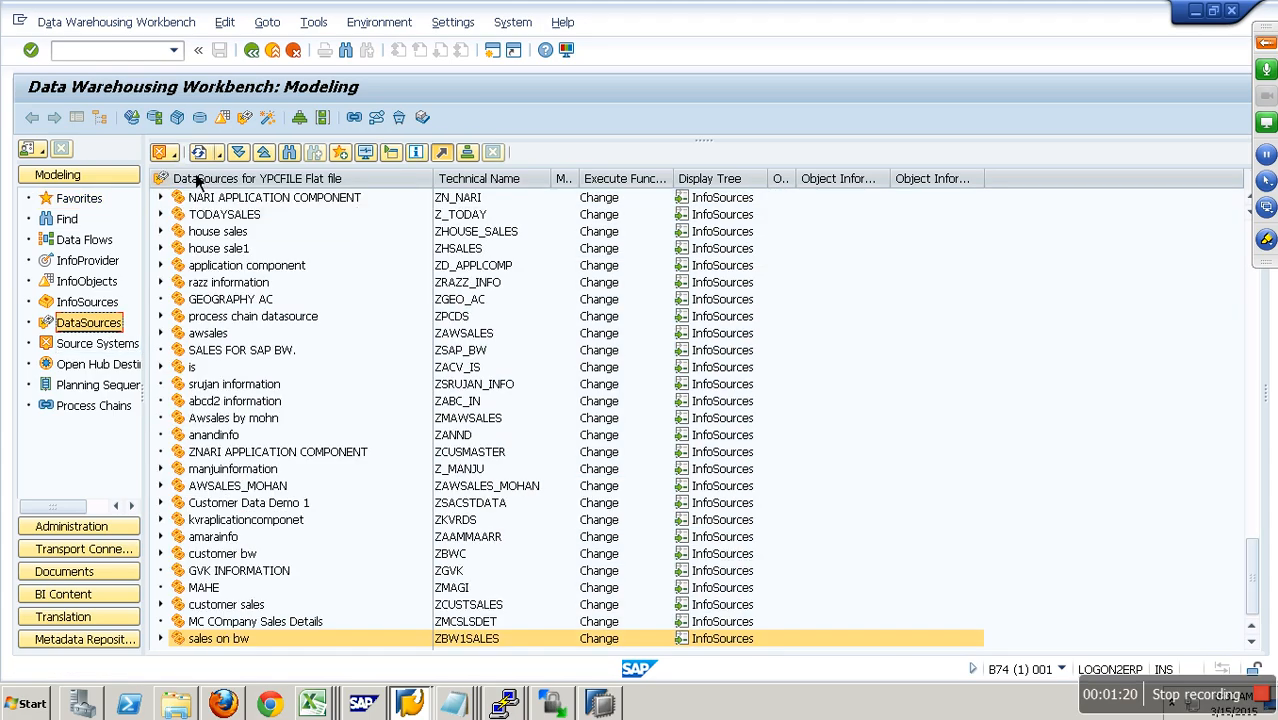
{"action": "left_click", "coordinate": [289, 152]}
{"action": "type", "text": "ZMRSALES"}
{"action": "key", "text": "Return"}
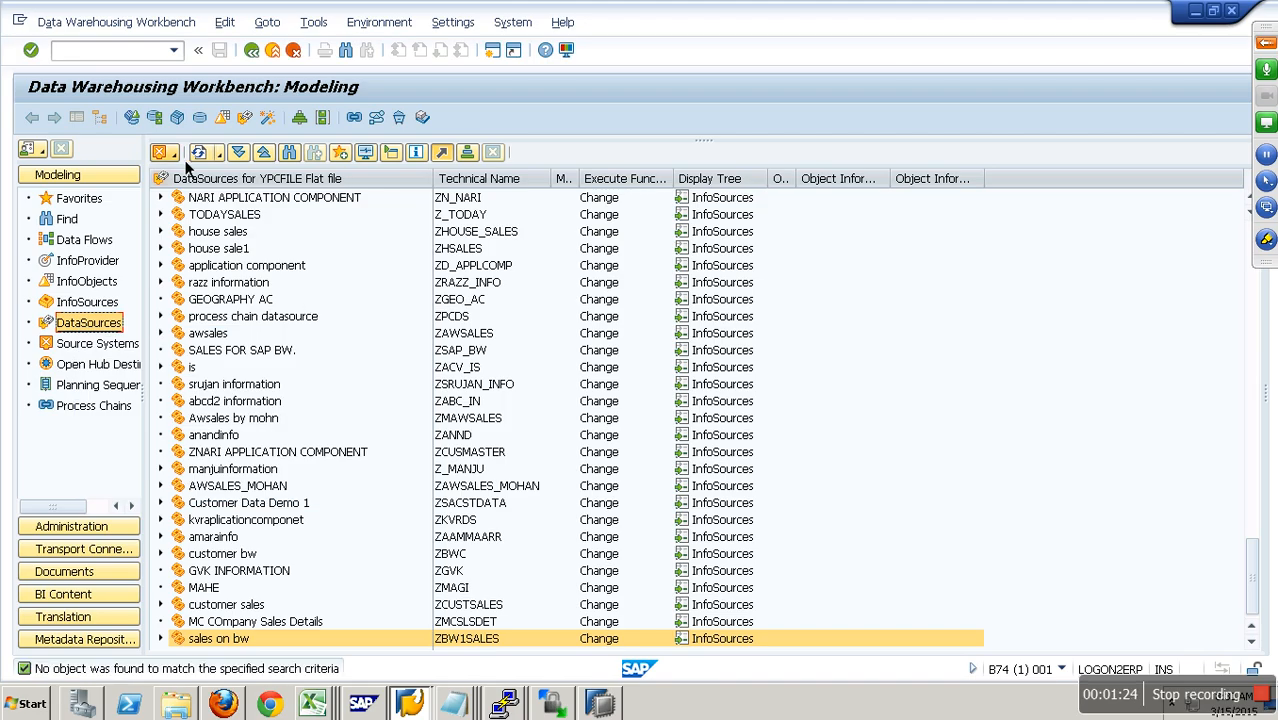
Step: Switch the DataSources tree to the TEST flat file source system and find and display DataSource ZMRULES
{"action": "left_click", "coordinate": [164, 152]}
{"action": "mouse_move", "coordinate": [218, 240]}
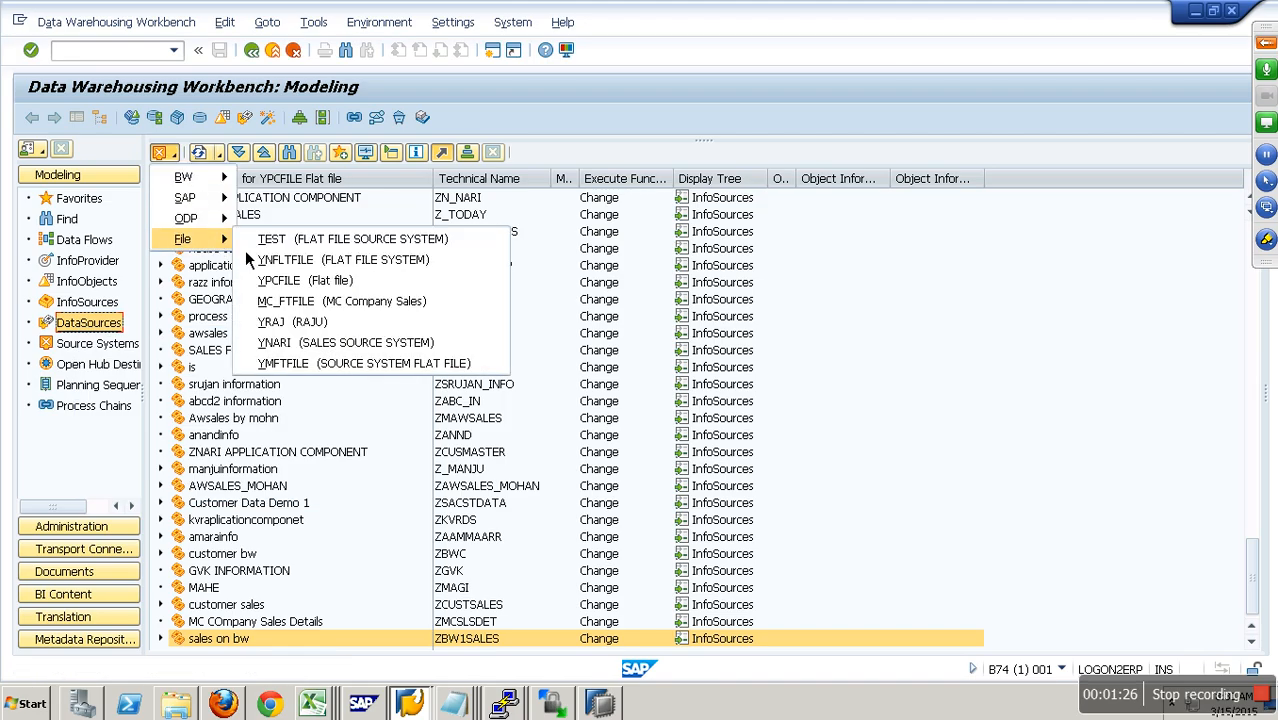
{"action": "left_click", "coordinate": [280, 239]}
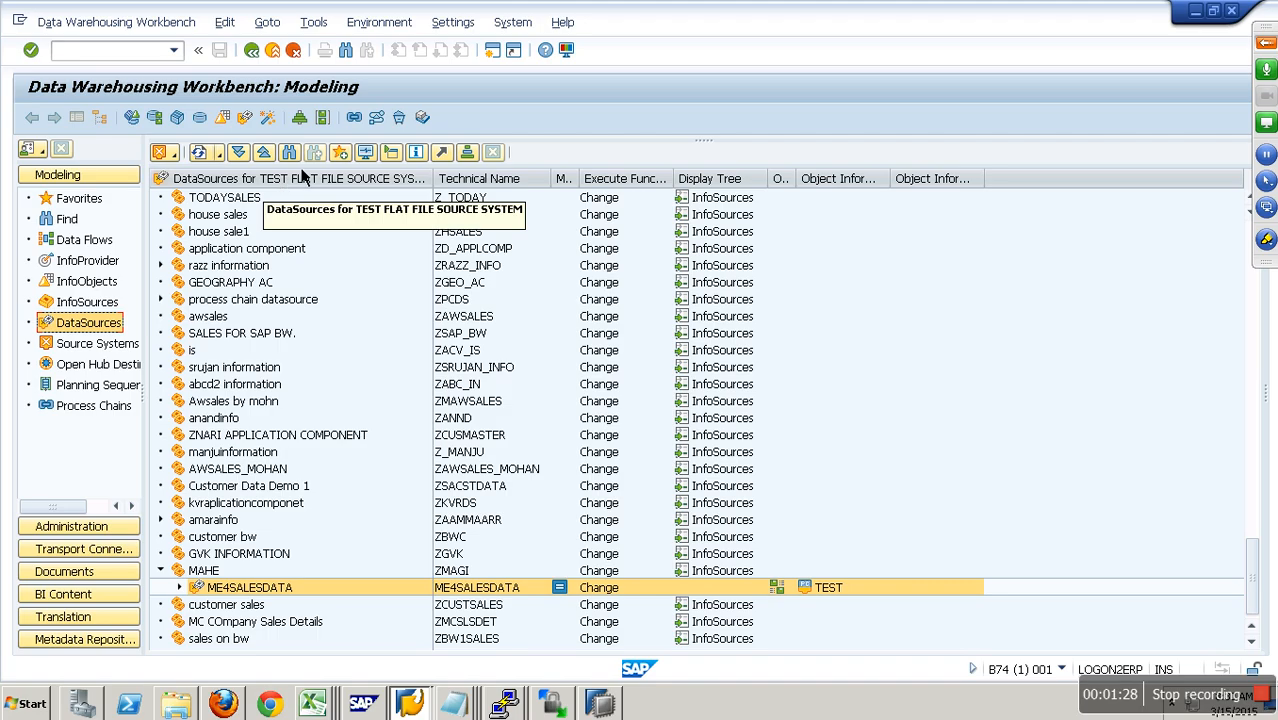
{"action": "left_click", "coordinate": [289, 152]}
{"action": "key", "text": "Return"}
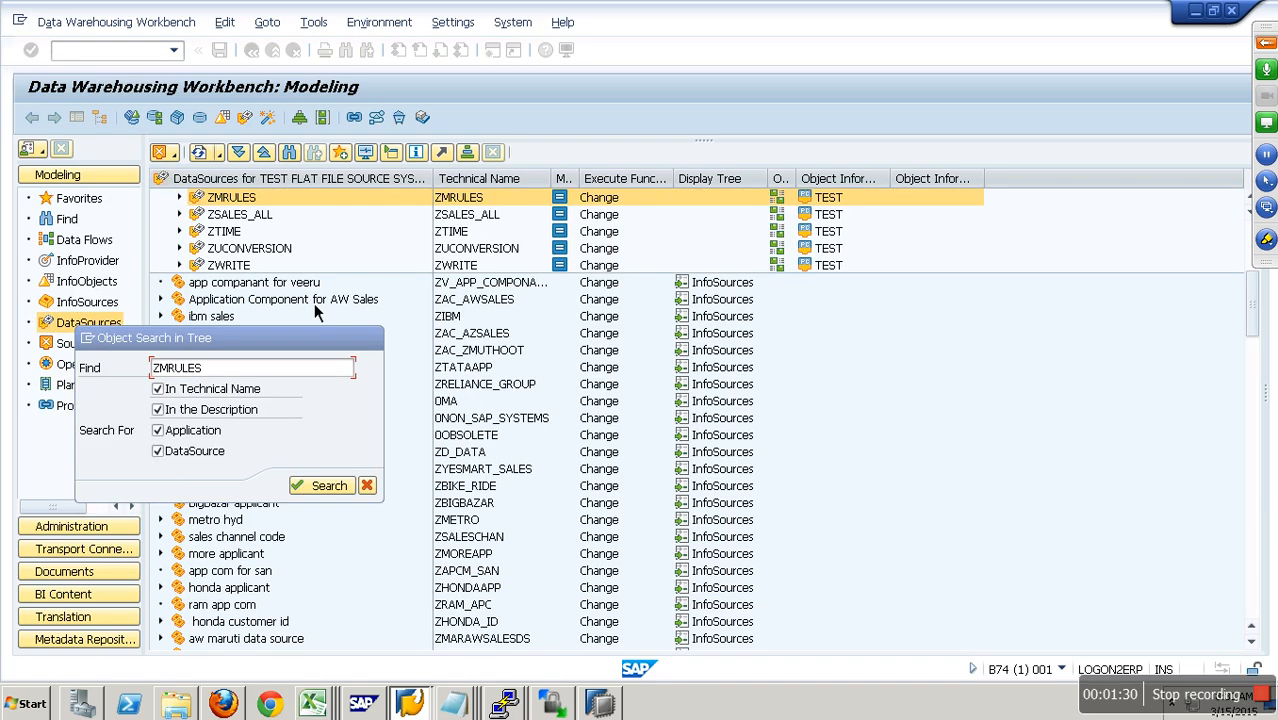
{"action": "double_click", "coordinate": [245, 198]}
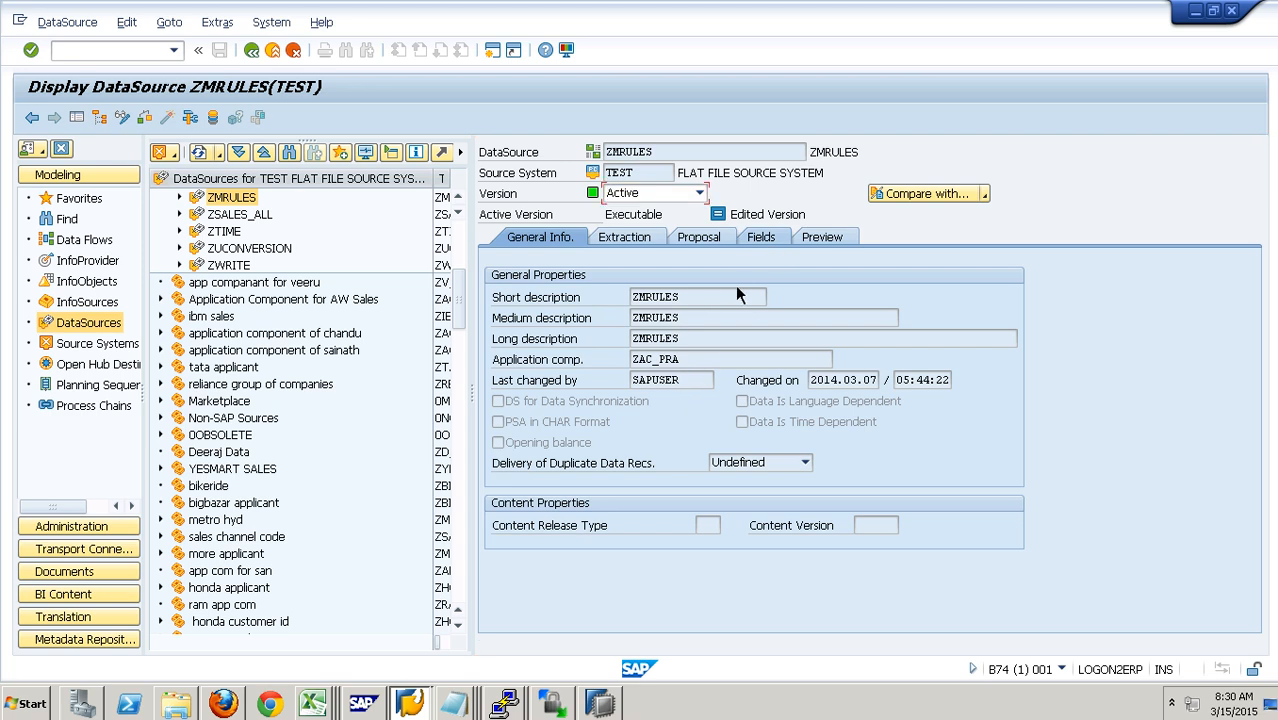
Step: Review the field list of DataSource ZMRULES, checking the employee, amount, currency and manager fields
{"action": "left_click", "coordinate": [761, 243]}
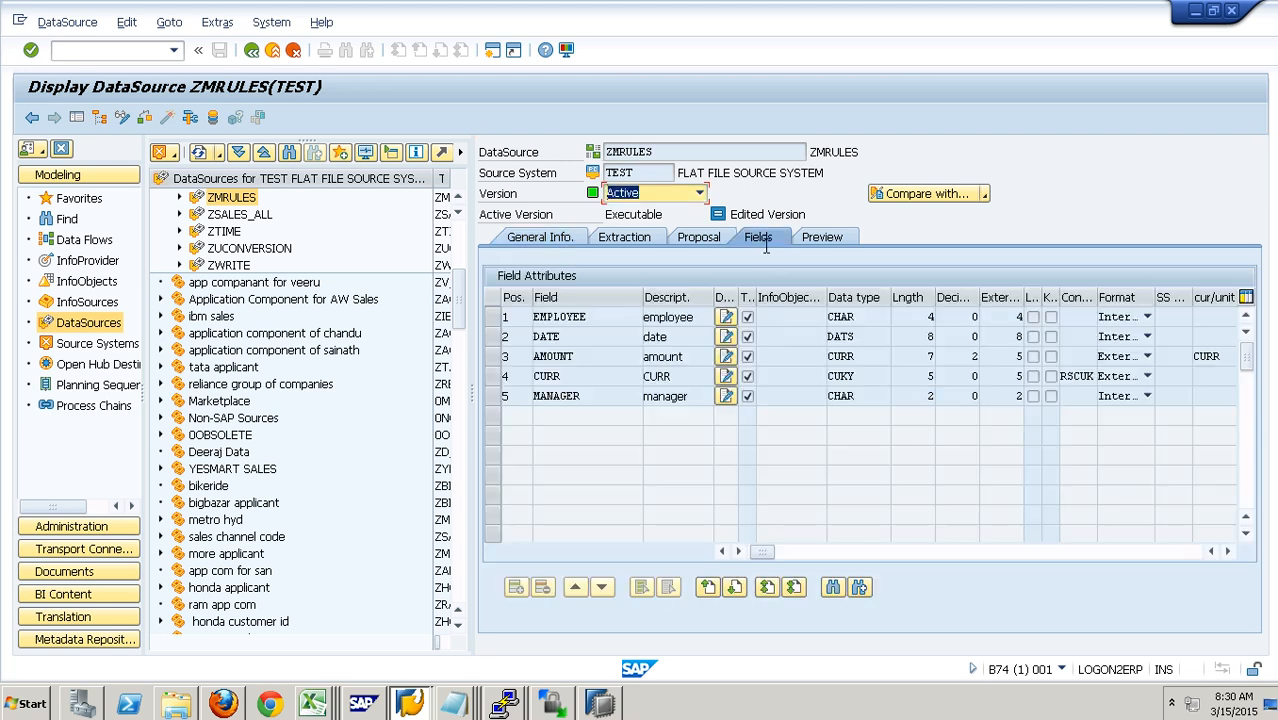
{"action": "left_click", "coordinate": [617, 322]}
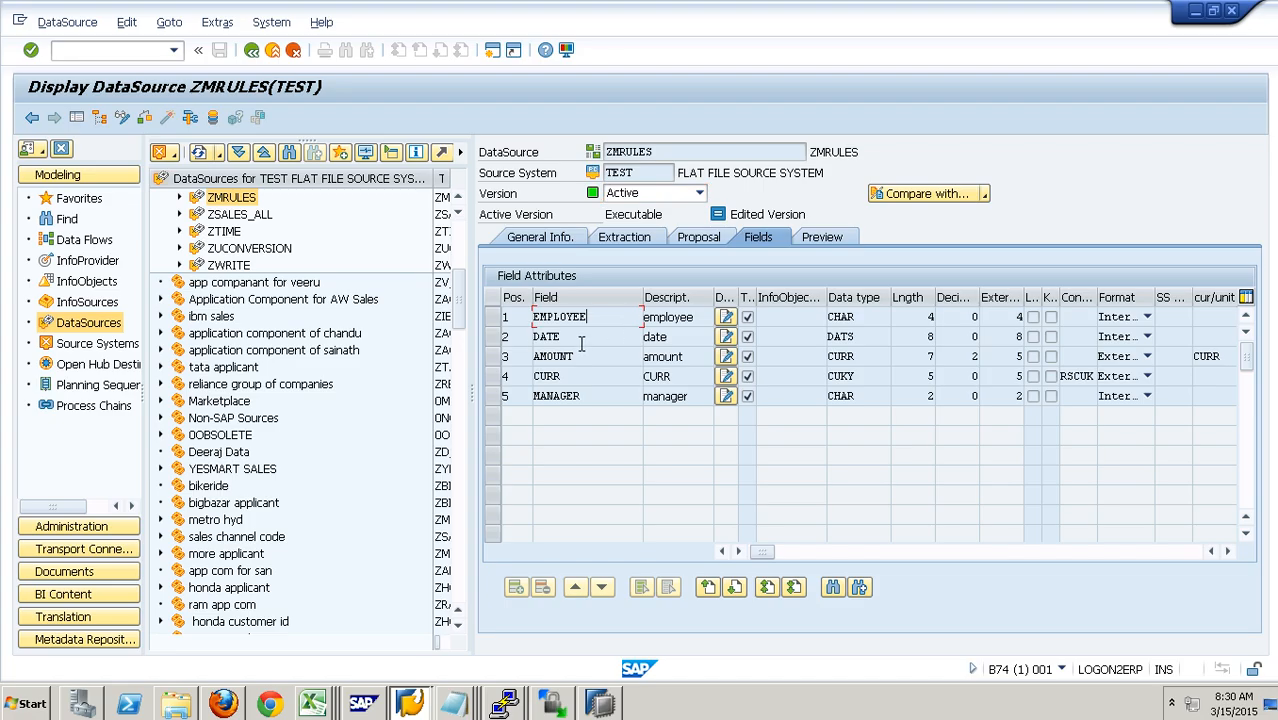
{"action": "left_click", "coordinate": [593, 361]}
{"action": "left_click", "coordinate": [593, 378]}
{"action": "left_click", "coordinate": [602, 400]}
{"action": "left_click", "coordinate": [608, 326]}
{"action": "left_click", "coordinate": [599, 358]}
{"action": "left_click", "coordinate": [597, 402]}
Step: Display the PSA data of ZMRULES for the Load Multiple Rules request, including every data package
{"action": "right_click", "coordinate": [255, 200]}
{"action": "left_click", "coordinate": [319, 393]}
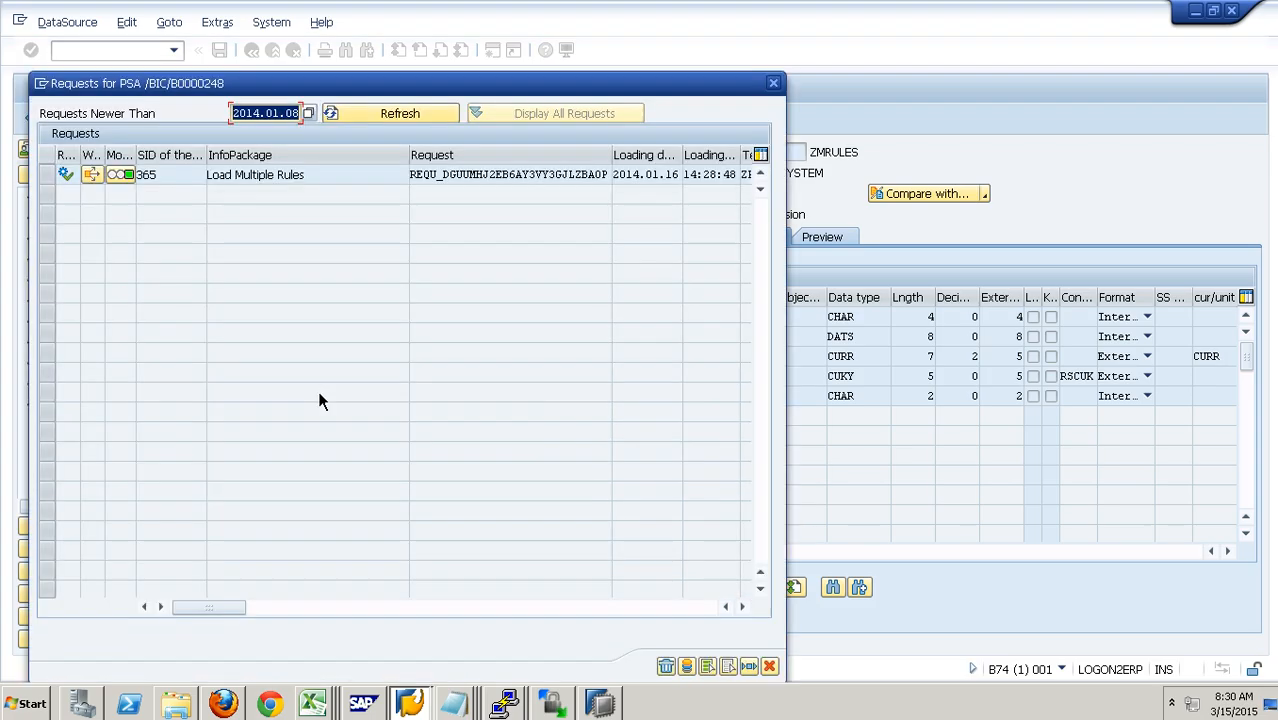
{"action": "left_click", "coordinate": [47, 175]}
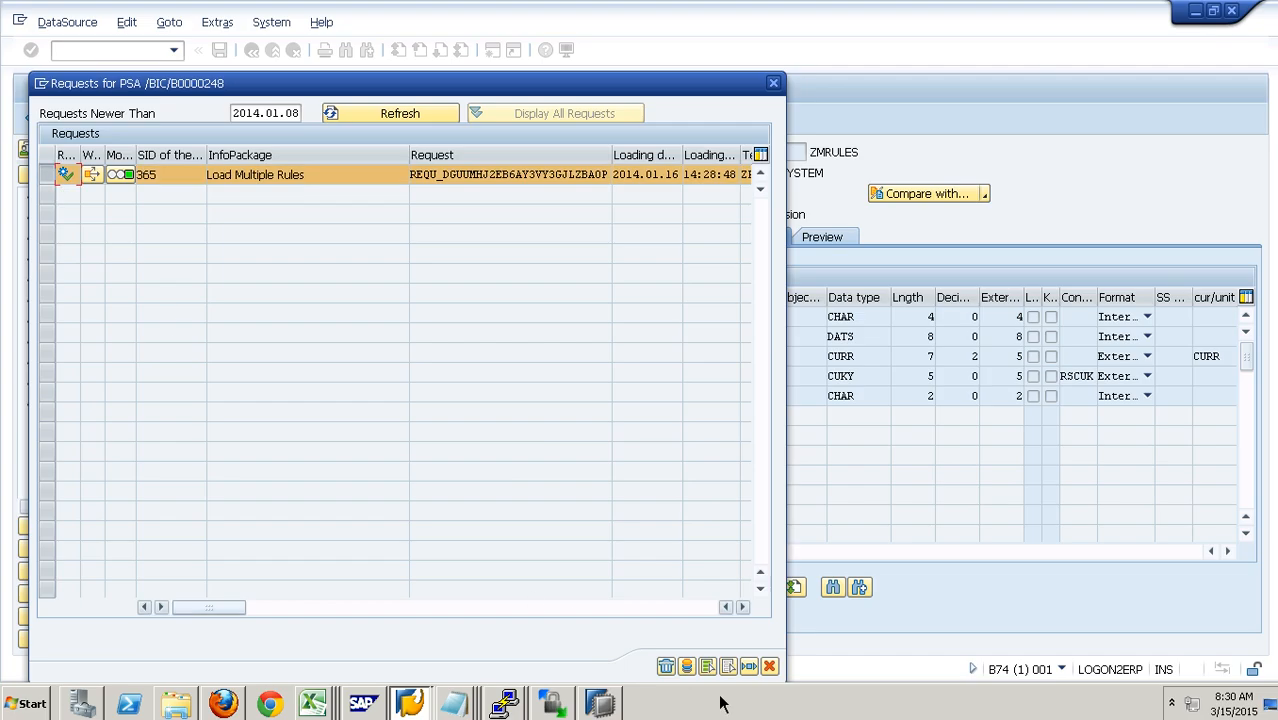
{"action": "left_click", "coordinate": [687, 666]}
{"action": "left_click", "coordinate": [452, 568]}
{"action": "left_click", "coordinate": [259, 629]}
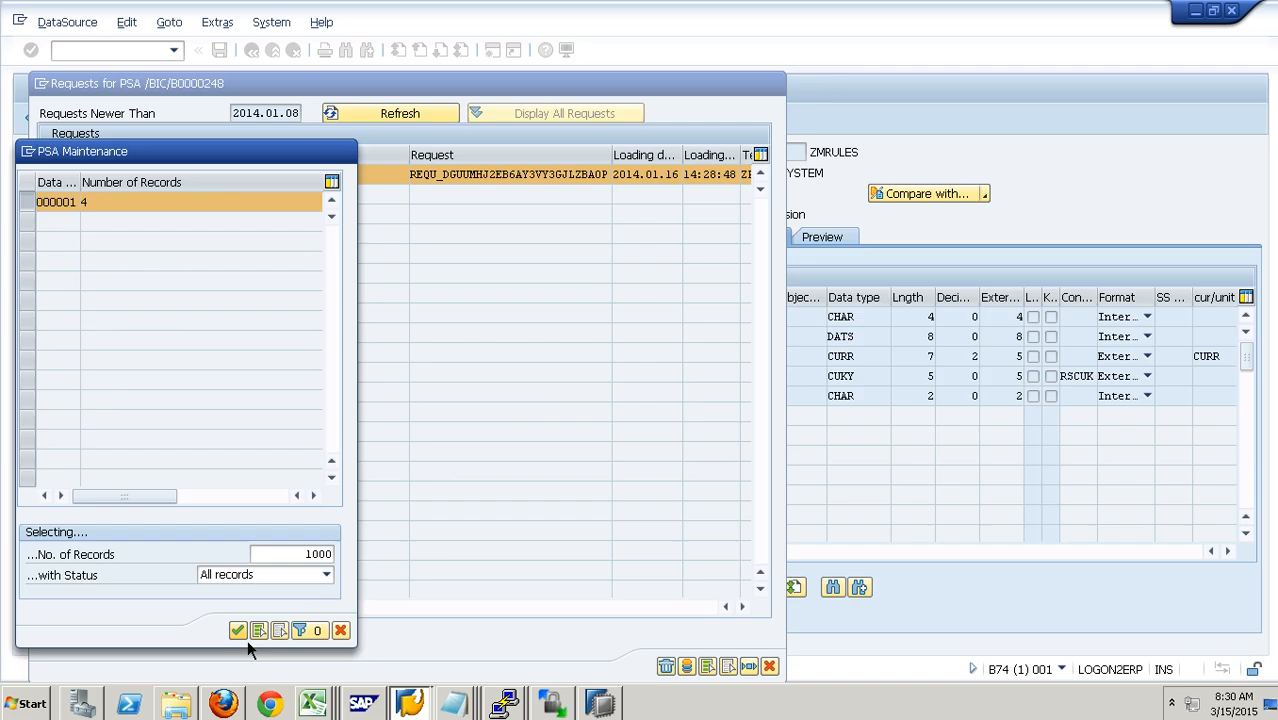
Step: Examine the employee, date, amount and manager columns of the PSA records
{"action": "left_click", "coordinate": [223, 186]}
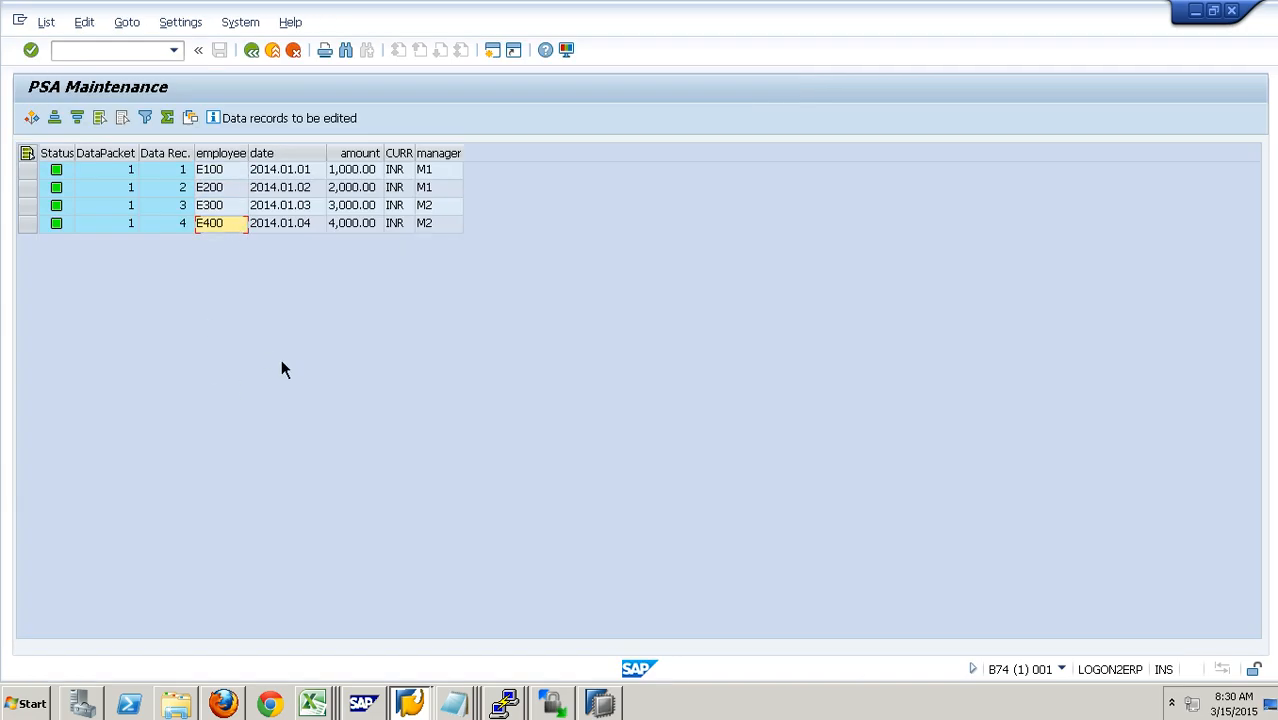
{"action": "left_click", "coordinate": [228, 158]}
{"action": "left_click", "coordinate": [312, 160]}
{"action": "left_click", "coordinate": [373, 168]}
{"action": "left_click", "coordinate": [450, 167]}
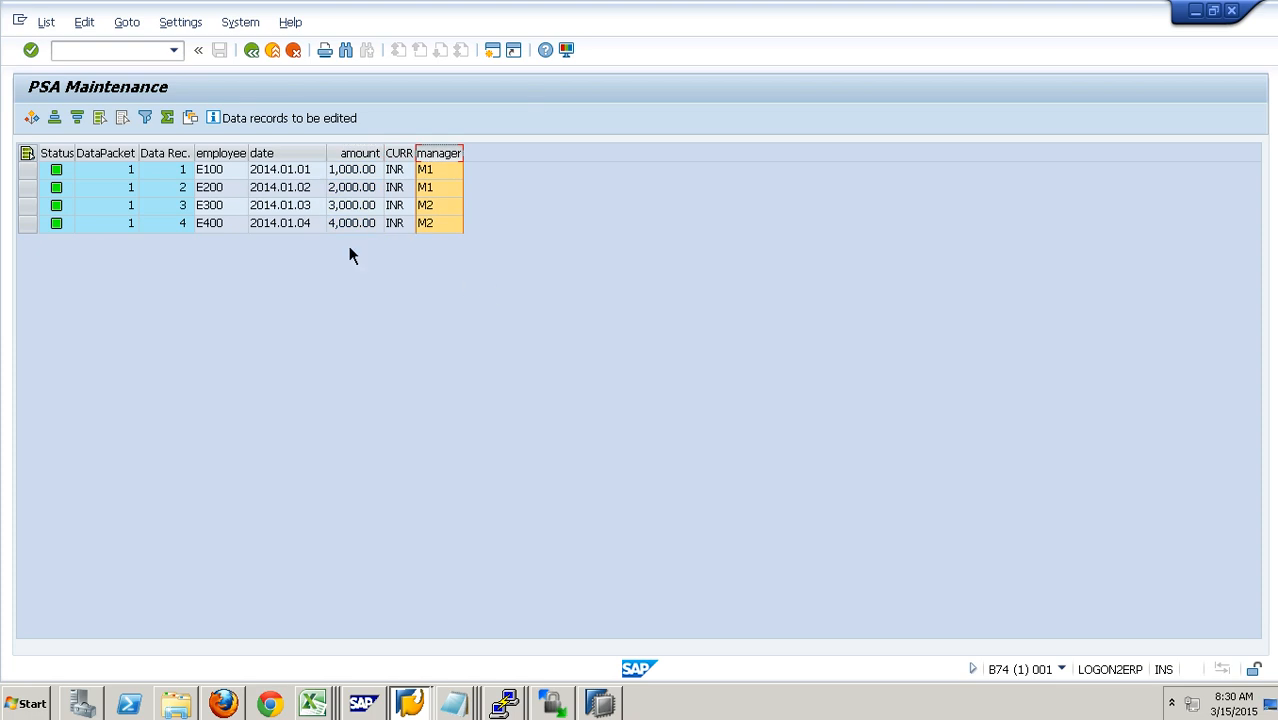
Step: Compare the employees with their assigned managers in the PSA records, then check the employee, date and amount columns
{"action": "left_click", "coordinate": [236, 177]}
{"action": "left_click", "coordinate": [237, 194]}
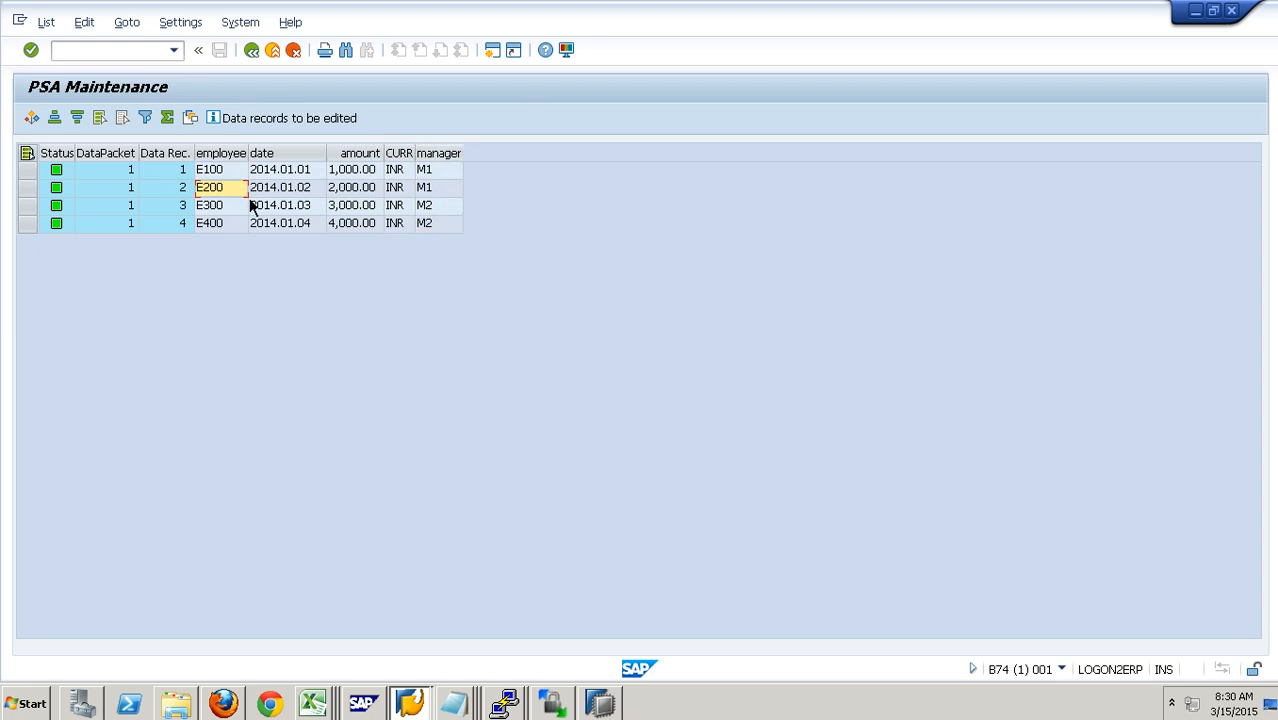
{"action": "left_click", "coordinate": [449, 178]}
{"action": "left_click", "coordinate": [449, 196]}
{"action": "left_click", "coordinate": [234, 212]}
{"action": "left_click", "coordinate": [446, 211]}
{"action": "left_click_drag", "start_coordinate": [241, 160], "coordinate": [366, 162]}
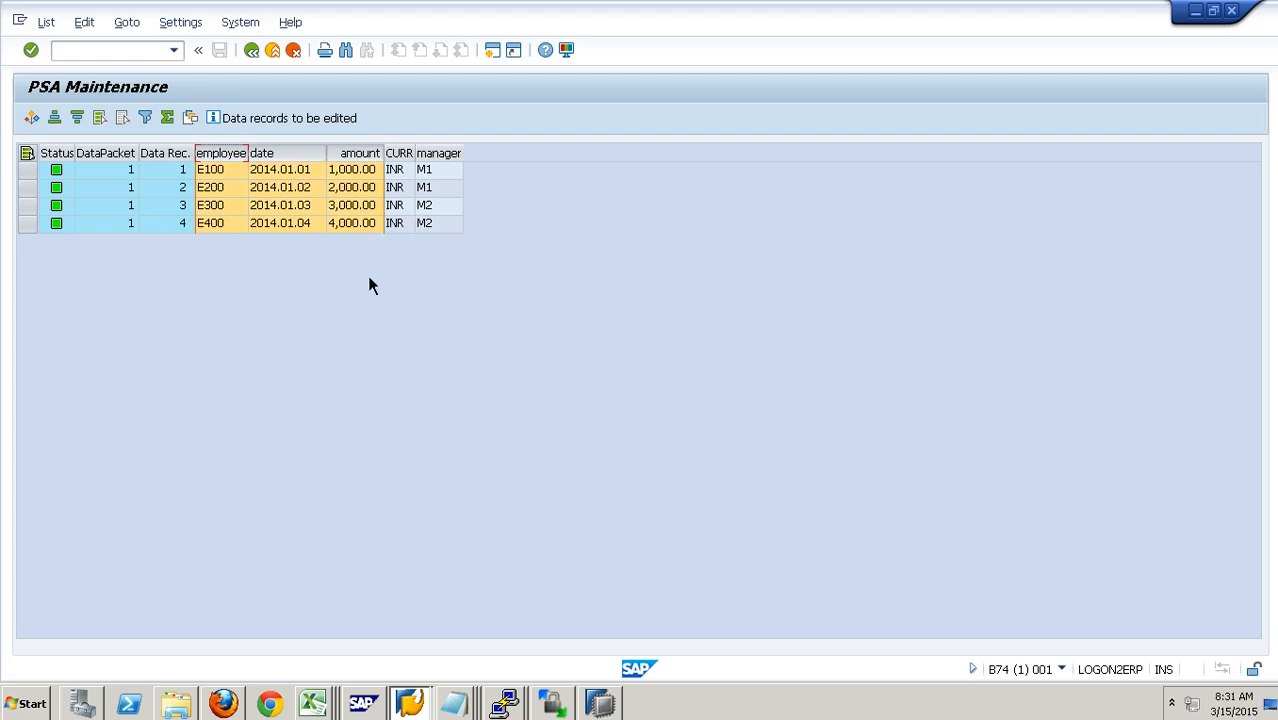
Step: Examine the amounts of employees E100 and E200 together with their manager M1 in the PSA records
{"action": "left_click", "coordinate": [452, 177]}
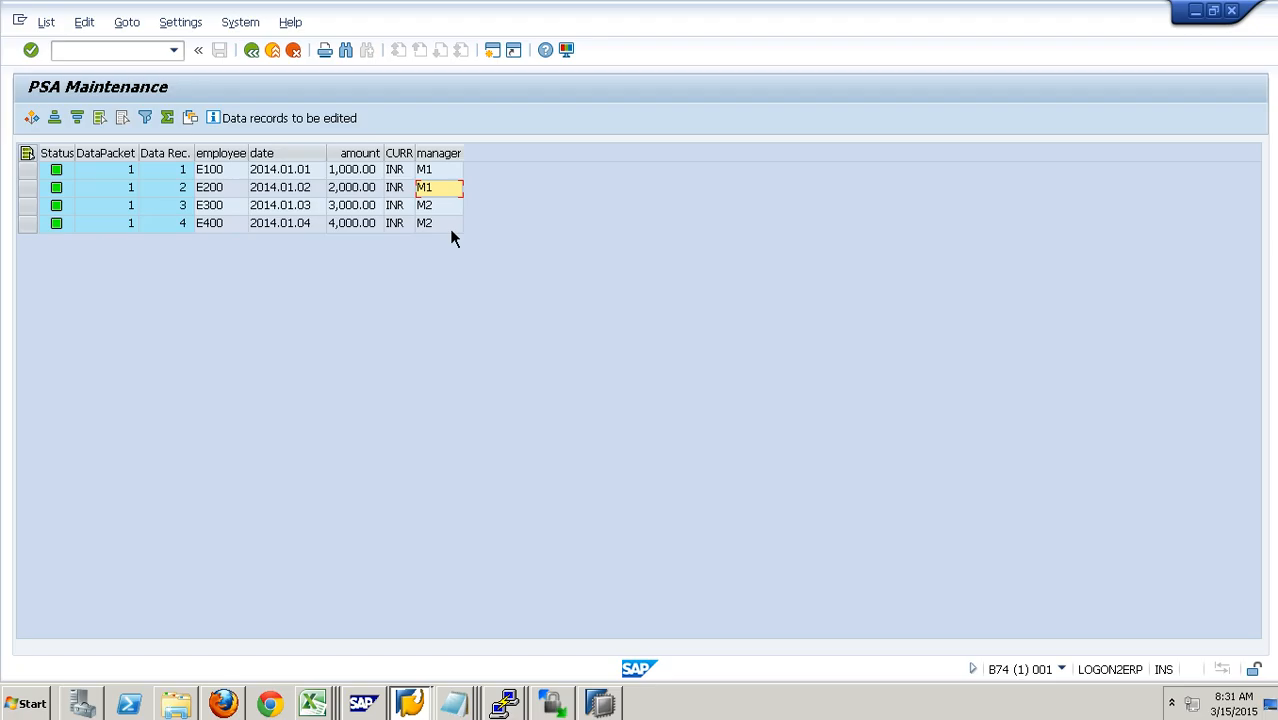
{"action": "left_click", "coordinate": [452, 177]}
{"action": "left_click", "coordinate": [237, 188]}
{"action": "left_click", "coordinate": [228, 175]}
{"action": "left_click", "coordinate": [353, 178]}
{"action": "left_click", "coordinate": [238, 192]}
{"action": "left_click", "coordinate": [361, 199]}
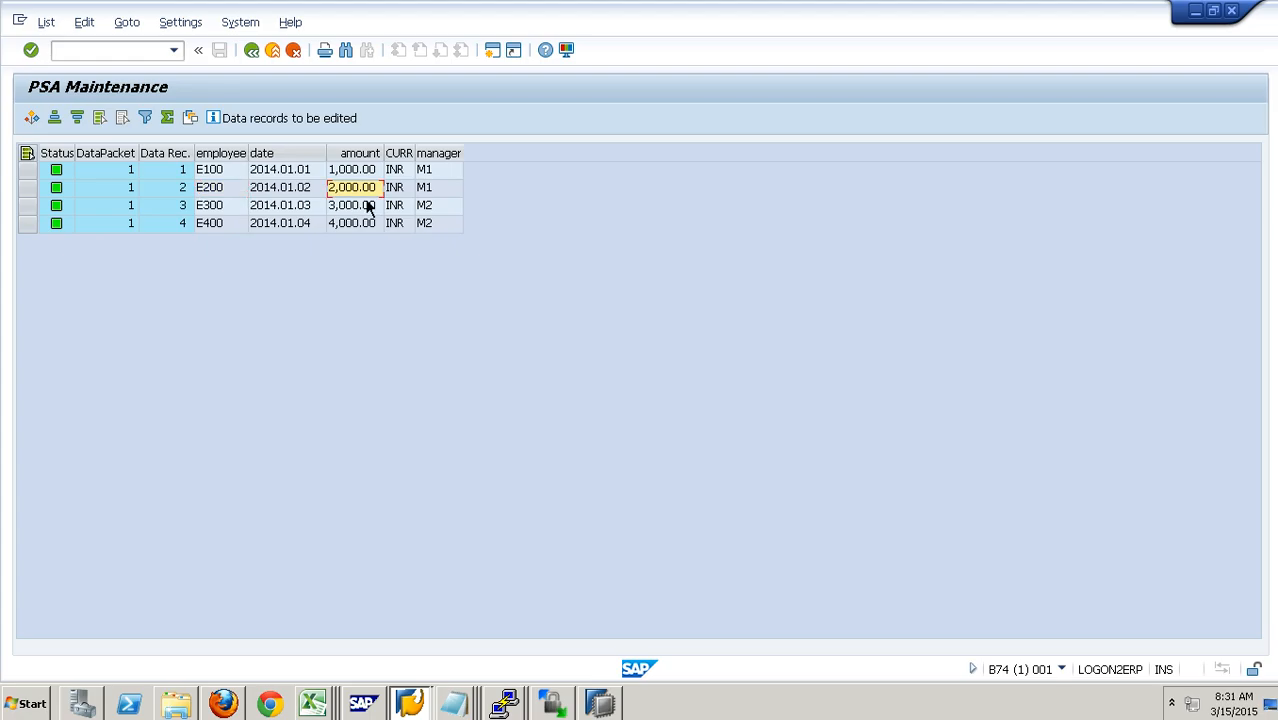
{"action": "left_click", "coordinate": [437, 176]}
{"action": "left_click", "coordinate": [441, 190]}
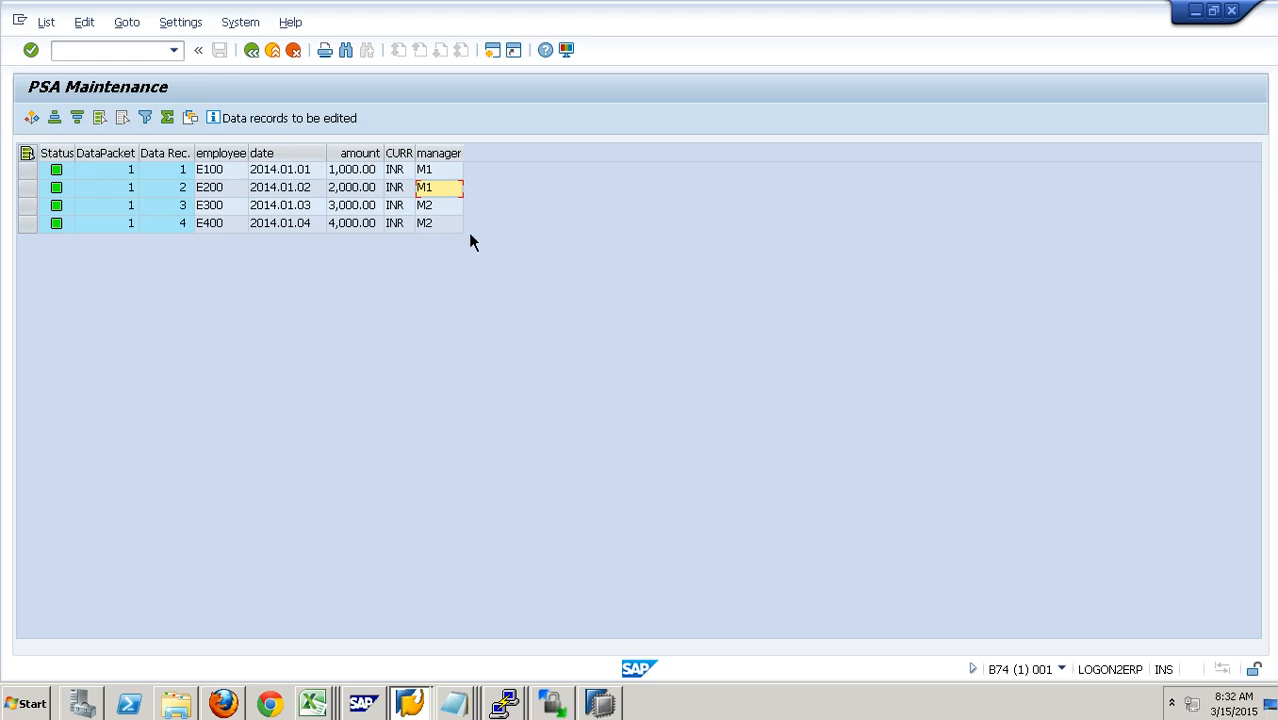
Step: Leave the PSA records, return to the Favorites tree and display the Multiple Rule Groups InfoCube
{"action": "left_click", "coordinate": [293, 52]}
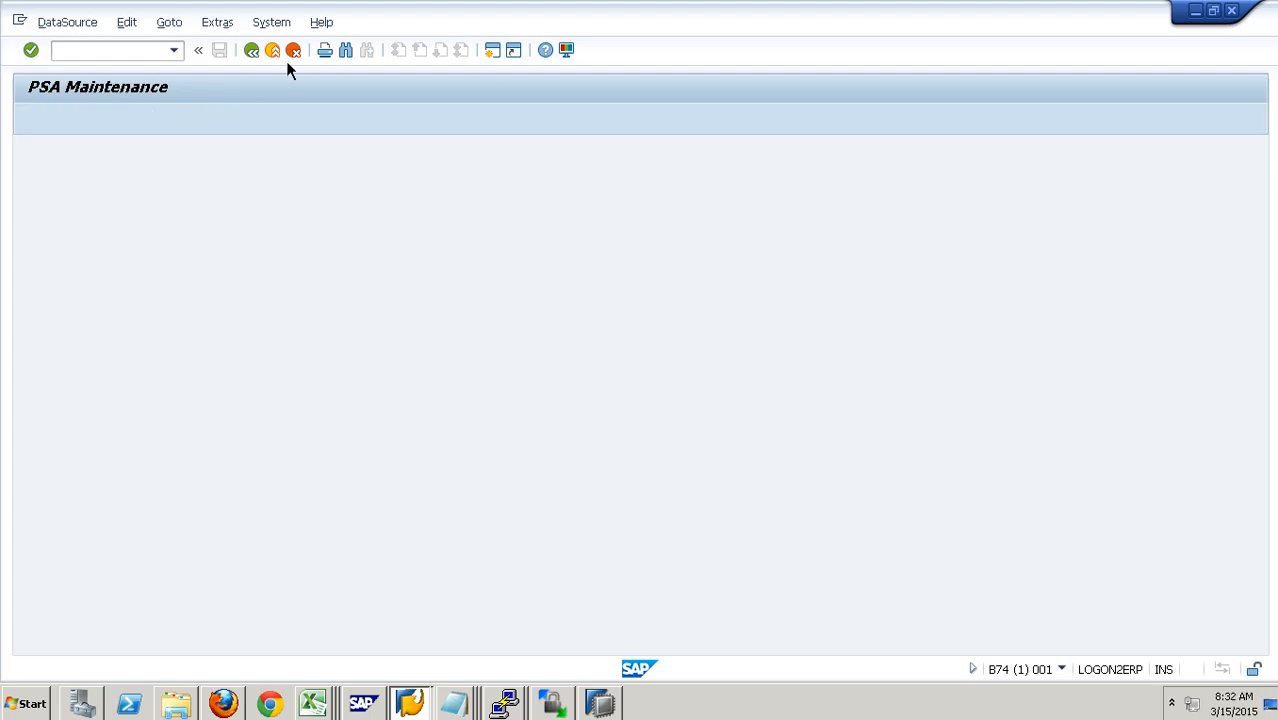
{"action": "left_click", "coordinate": [769, 666]}
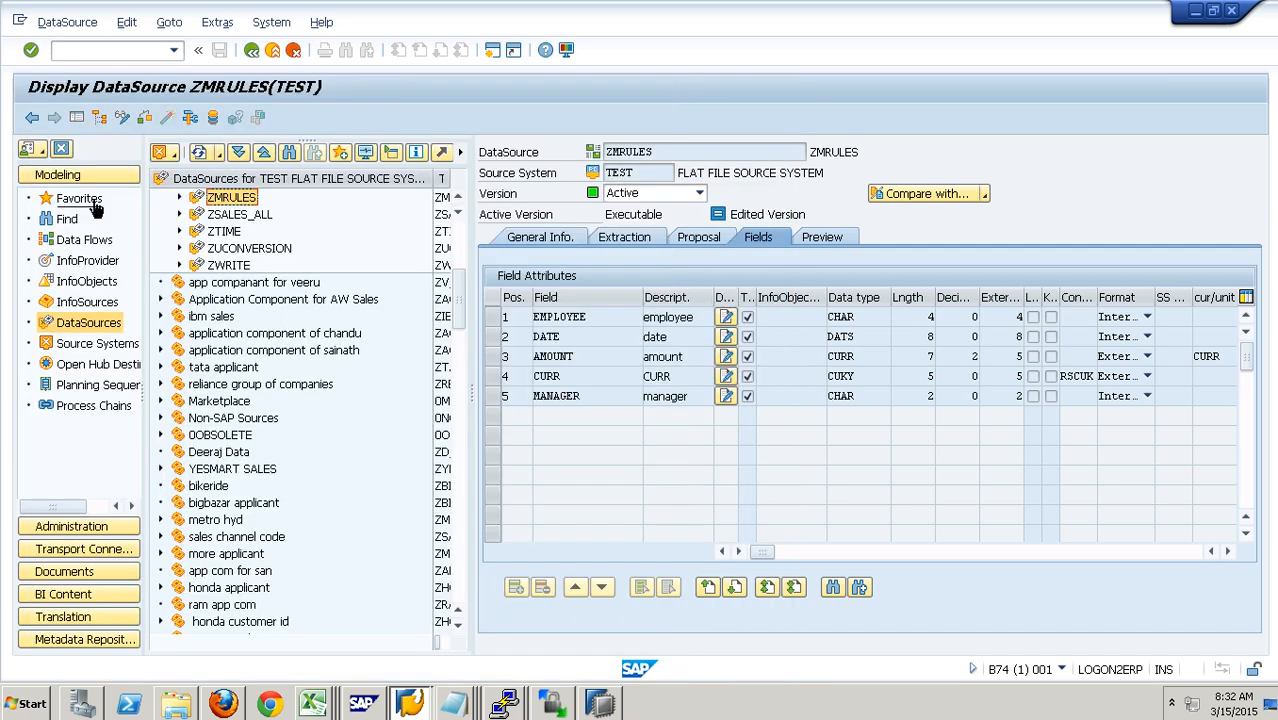
{"action": "left_click", "coordinate": [94, 204]}
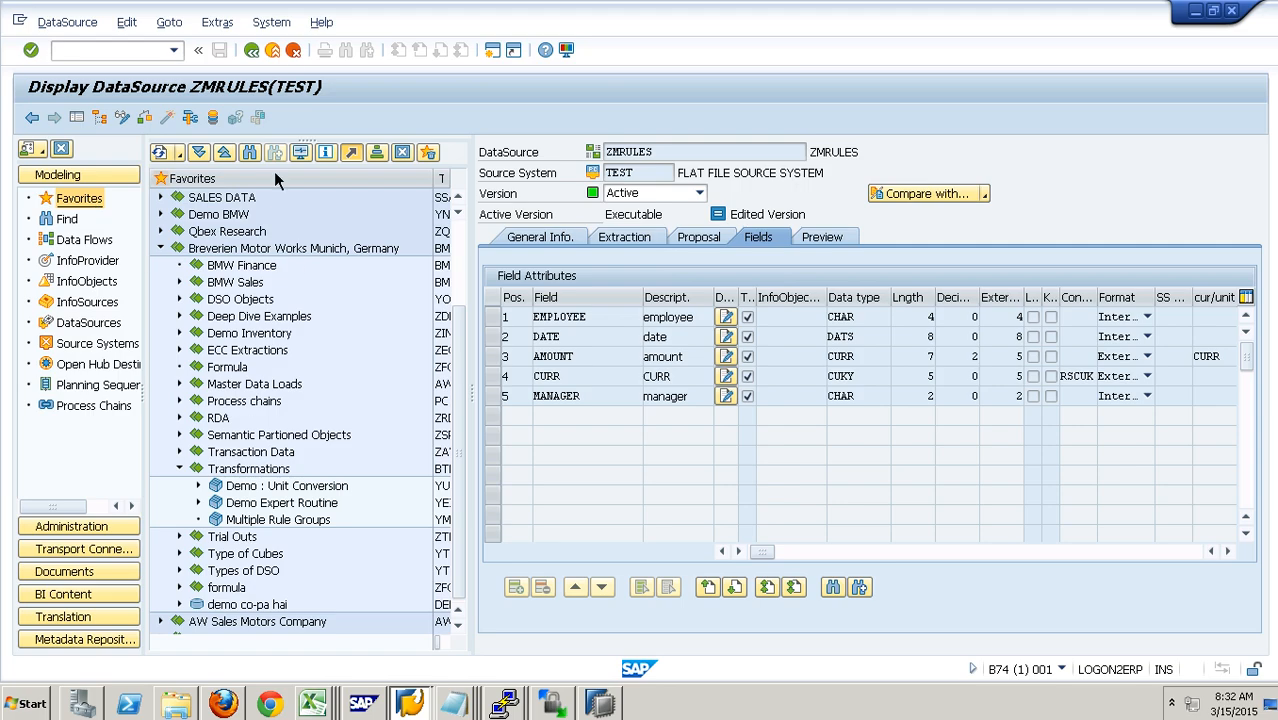
{"action": "left_click", "coordinate": [293, 51]}
{"action": "left_click", "coordinate": [316, 527]}
{"action": "right_click", "coordinate": [316, 532]}
{"action": "left_click", "coordinate": [362, 96]}
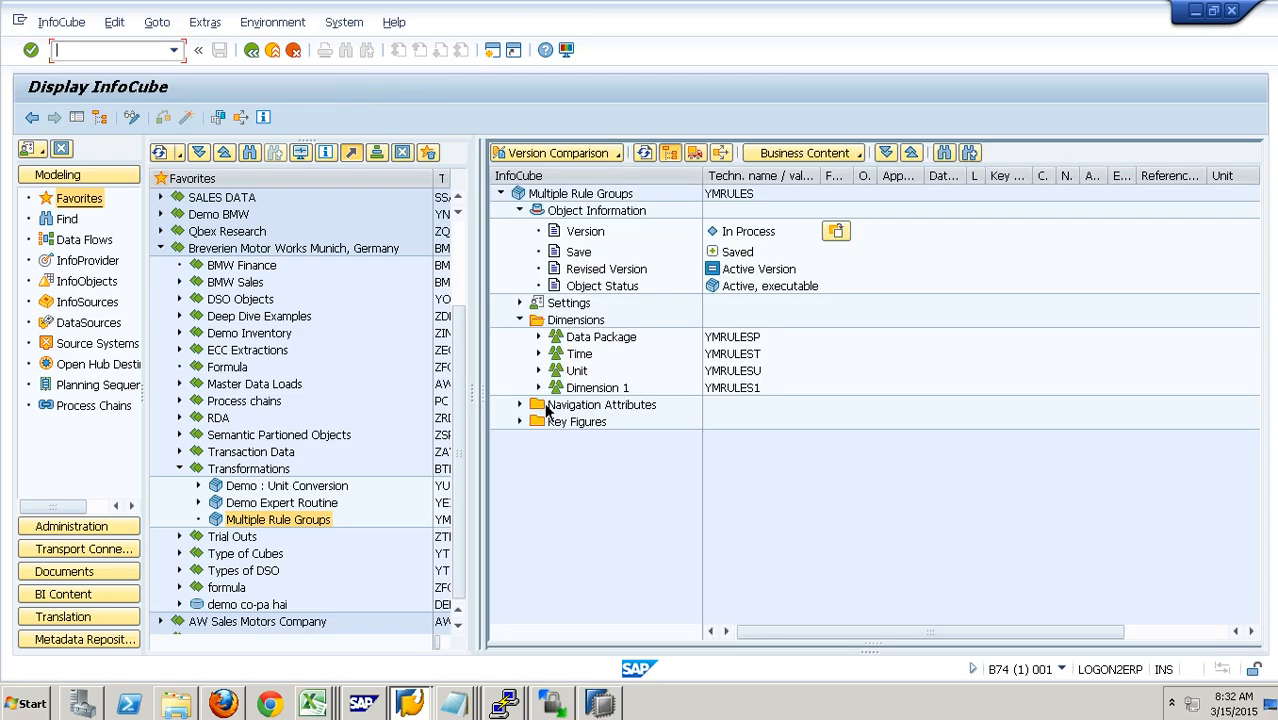
Step: Expand the cube's Time, Dimension 1 and Key Figures nodes and review the 0CALDAY, ZEMP and ZAMOUNT objects
{"action": "left_click", "coordinate": [539, 388]}
{"action": "left_click", "coordinate": [718, 405]}
{"action": "left_click", "coordinate": [519, 438]}
{"action": "left_click", "coordinate": [731, 456]}
{"action": "double_click", "coordinate": [550, 354]}
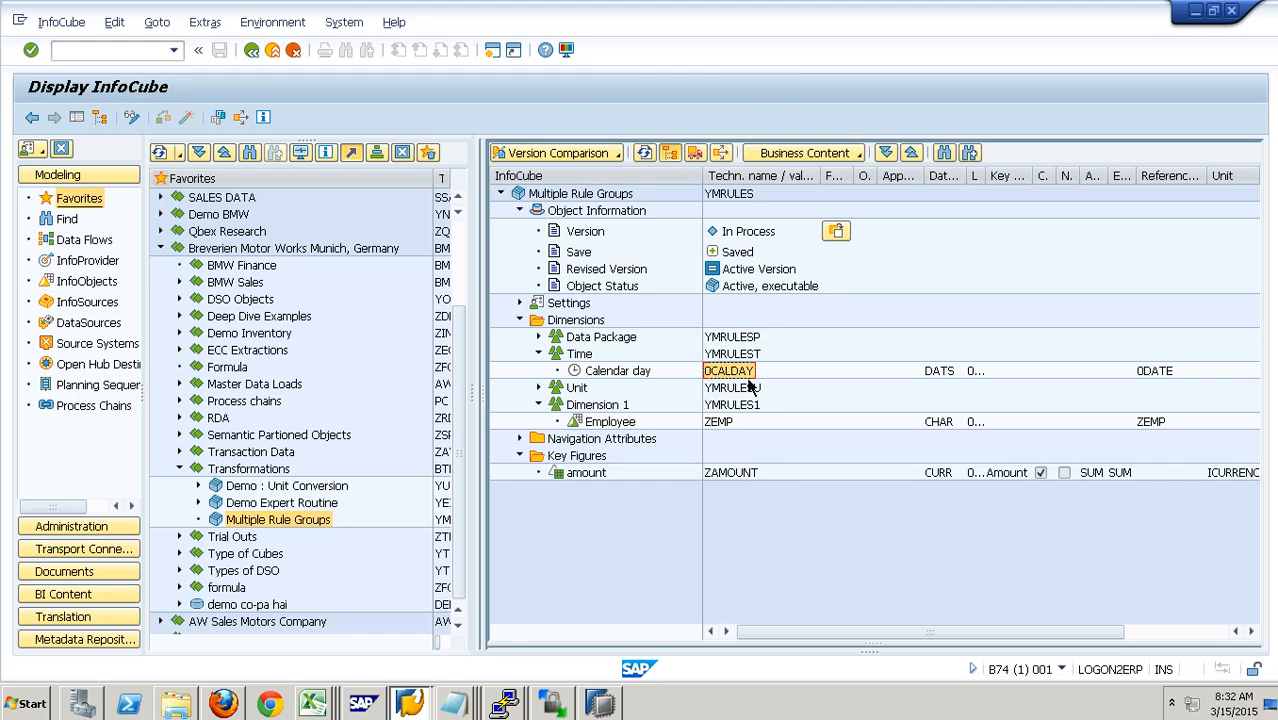
{"action": "left_click", "coordinate": [729, 425]}
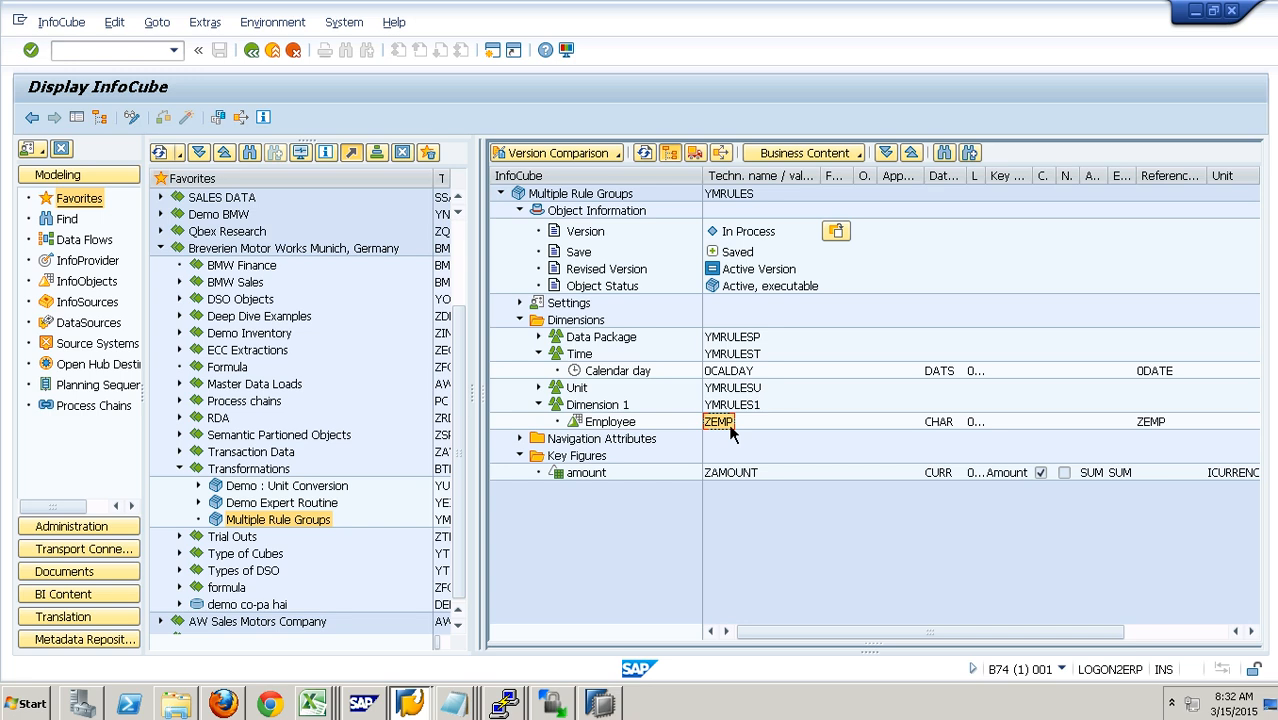
{"action": "left_click", "coordinate": [731, 480]}
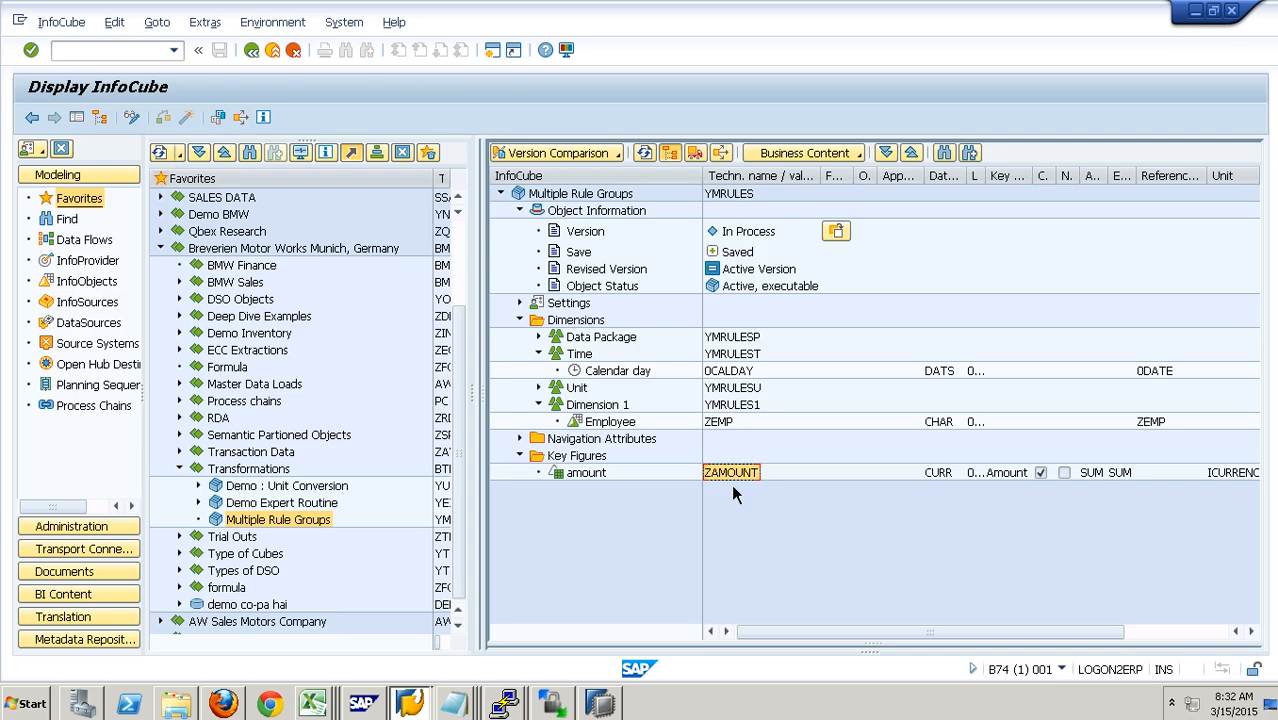
Step: Create a transformation for the Multiple Rule Groups cube from DataSource ZMRULES of source system TEST, and hide the navigation trees
{"action": "right_click", "coordinate": [309, 529]}
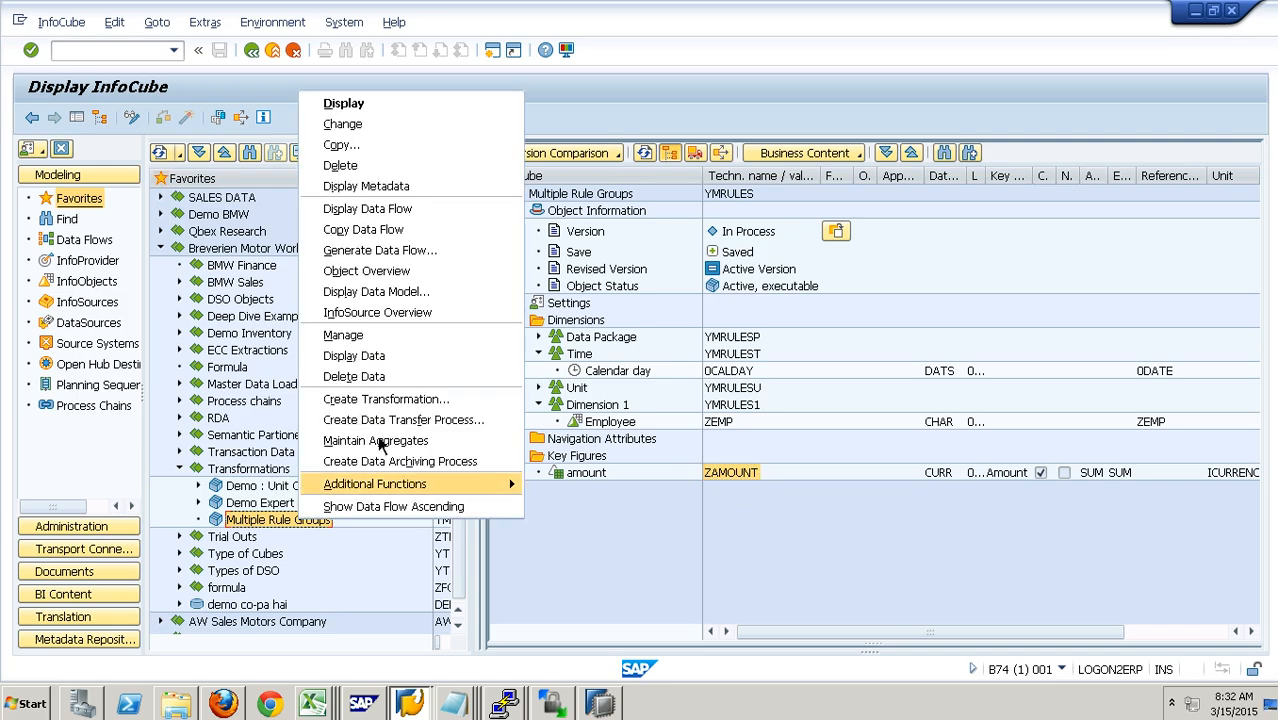
{"action": "left_click", "coordinate": [389, 402]}
{"action": "left_click", "coordinate": [320, 471]}
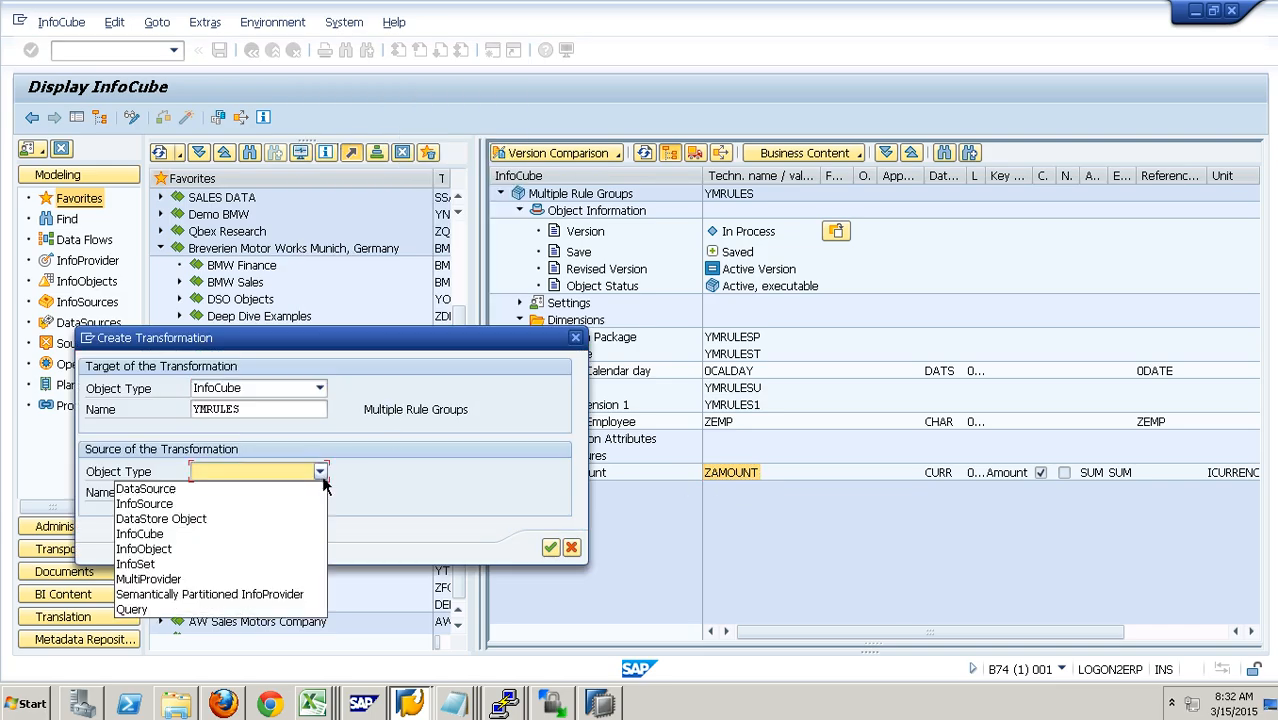
{"action": "left_click", "coordinate": [250, 490]}
{"action": "left_click", "coordinate": [250, 492]}
{"action": "type", "text": "ZMRULES"}
{"action": "left_click", "coordinate": [244, 521]}
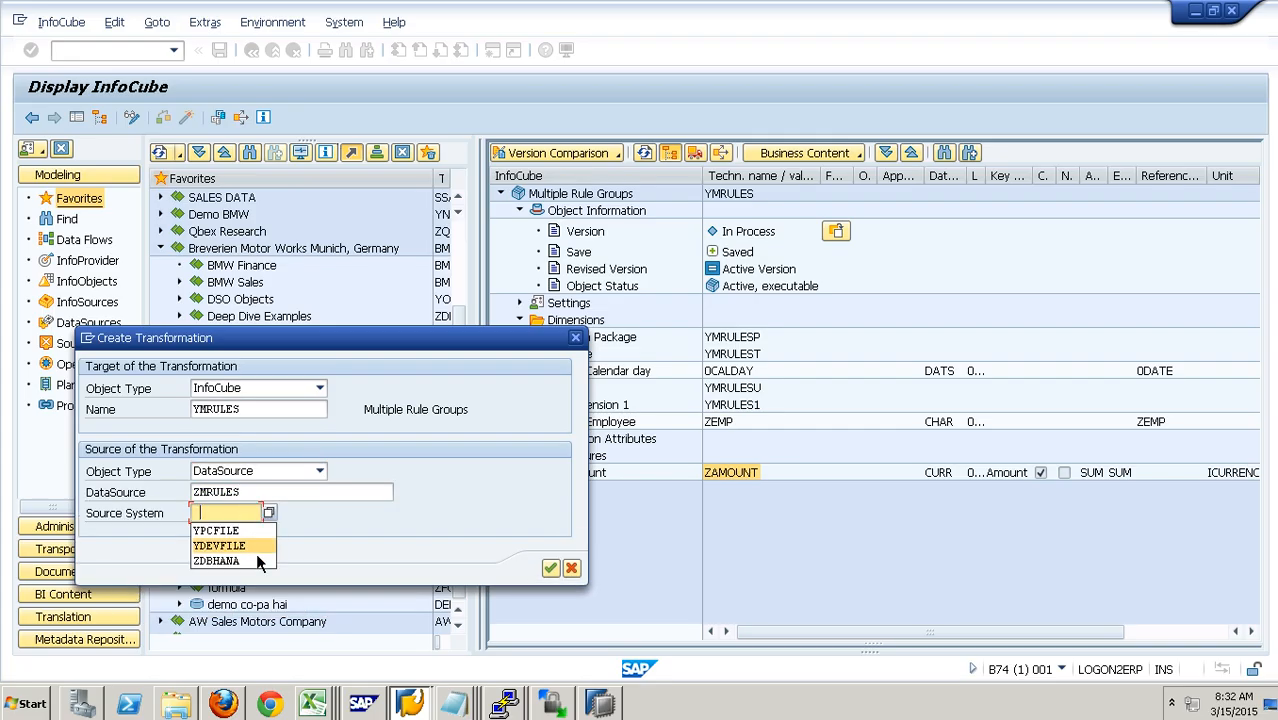
{"action": "left_click", "coordinate": [270, 514]}
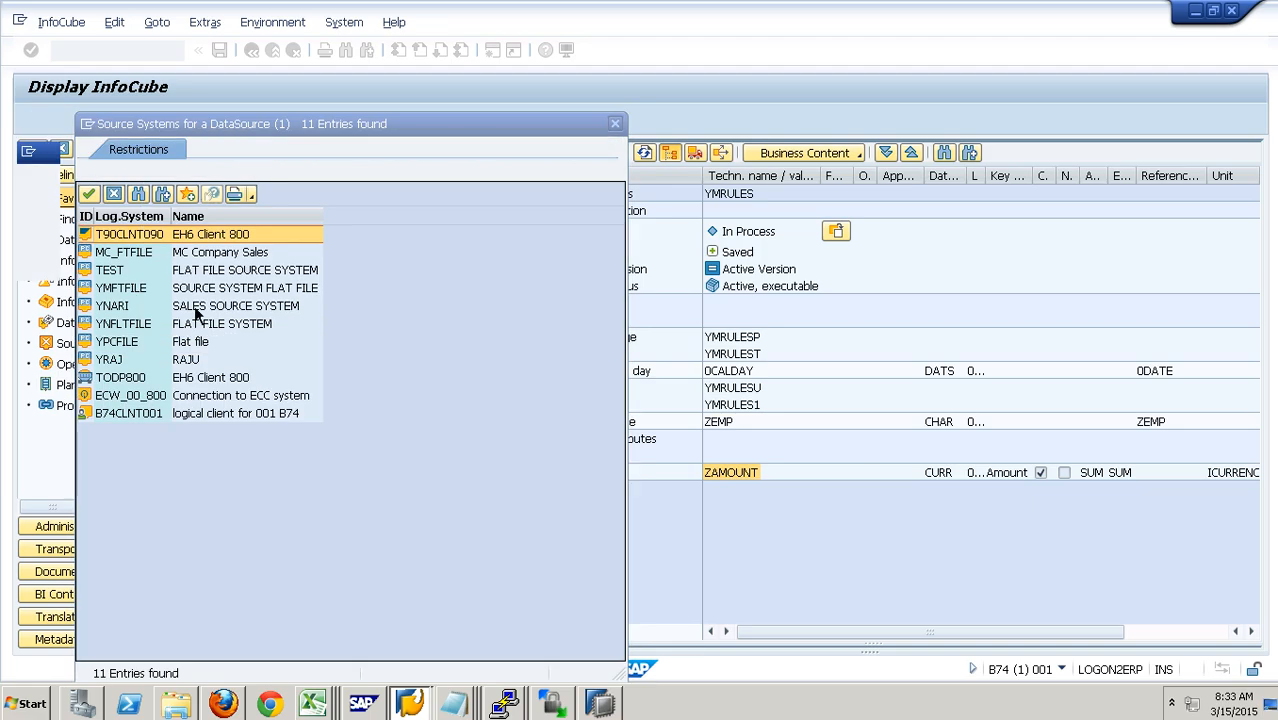
{"action": "double_click", "coordinate": [128, 280]}
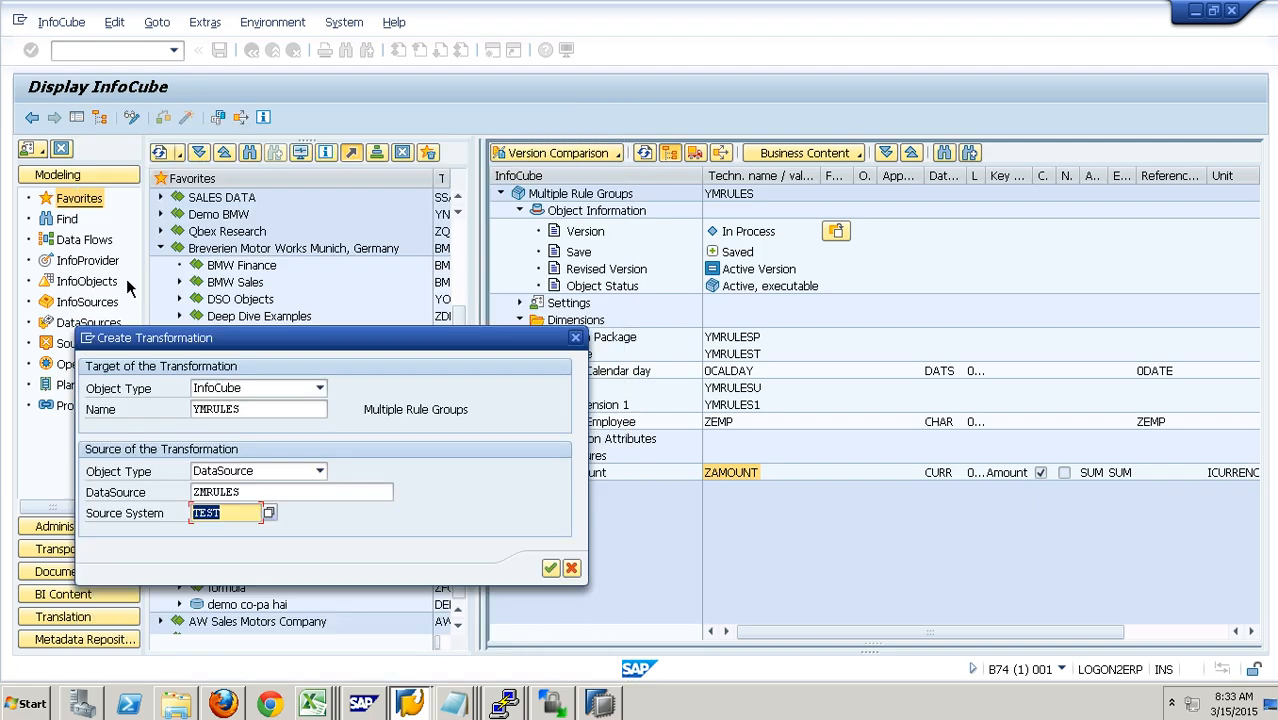
{"action": "key", "text": "Return"}
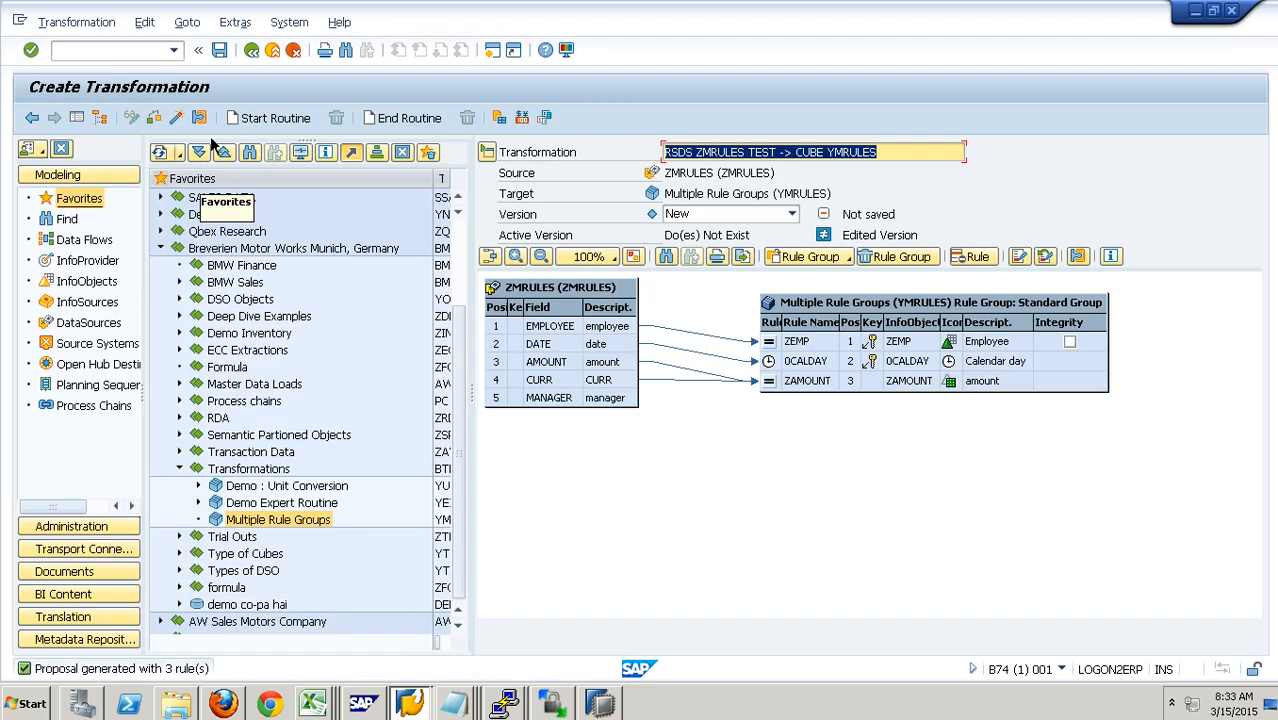
{"action": "left_click", "coordinate": [82, 120]}
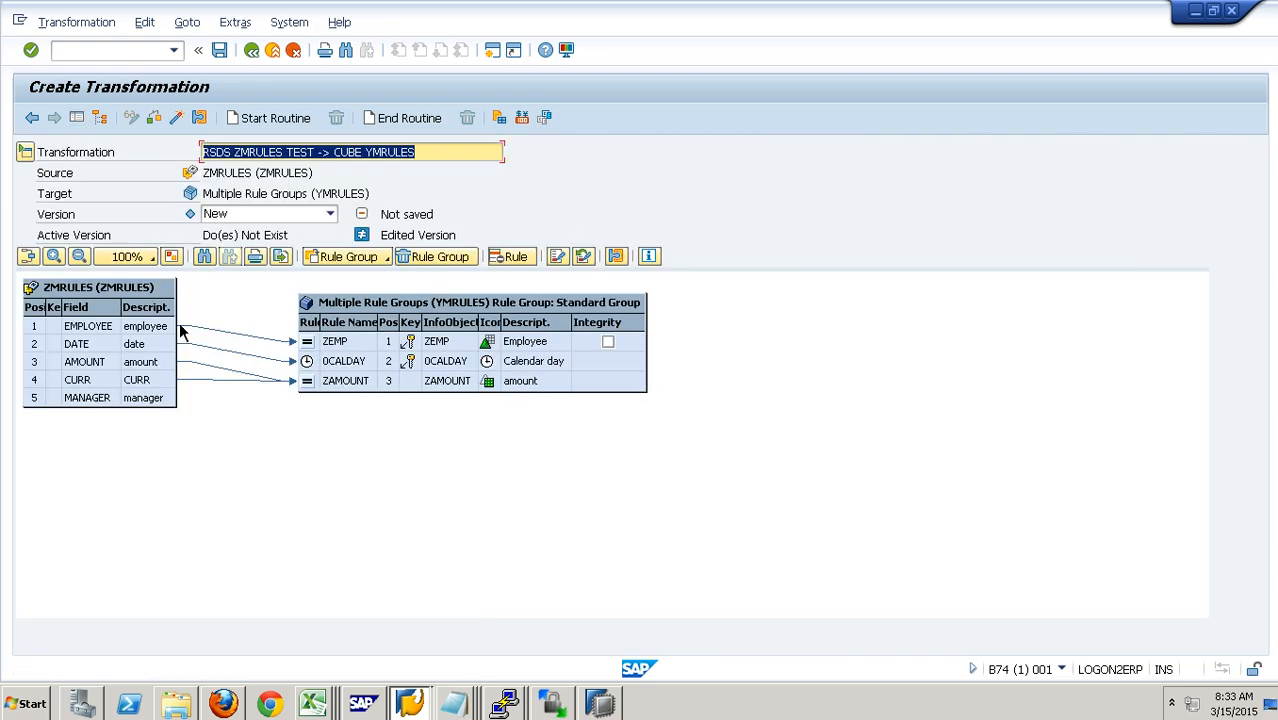
Step: Review how the employee, date, amount and currency fields map to the cube's InfoObjects in the Standard Group
{"action": "left_click", "coordinate": [129, 339]}
{"action": "left_click", "coordinate": [335, 354]}
{"action": "left_click", "coordinate": [168, 348]}
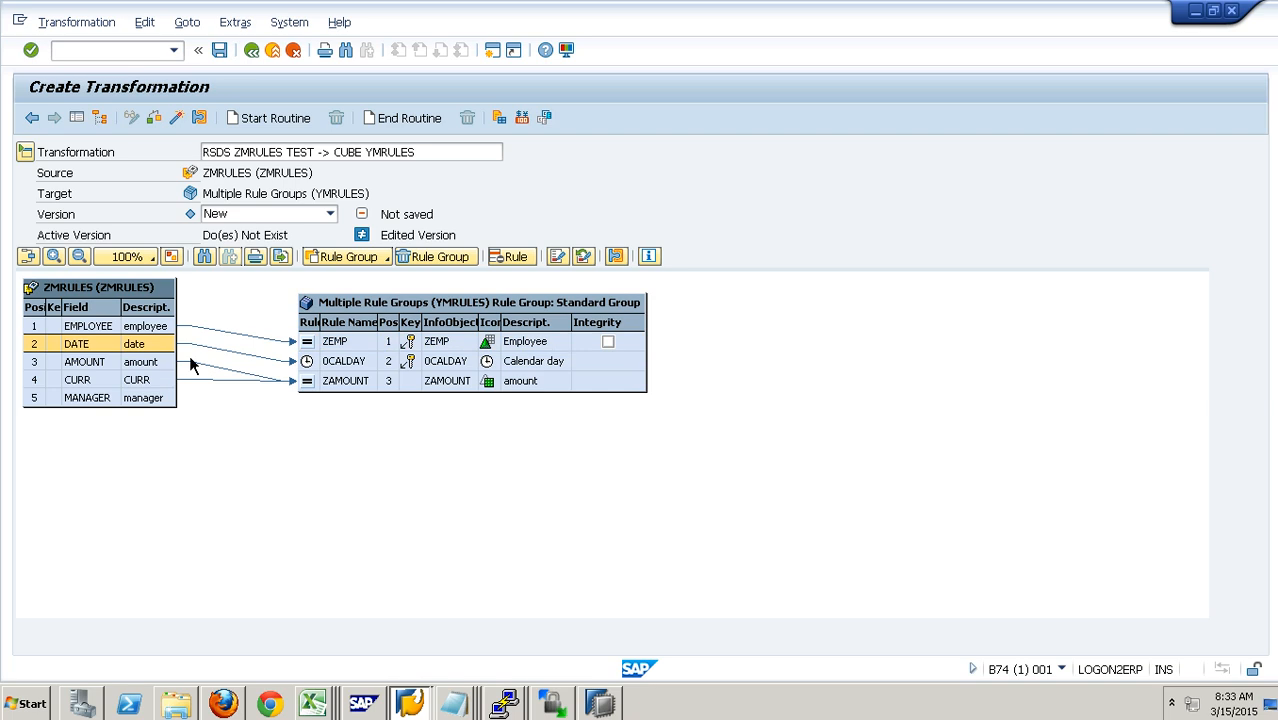
{"action": "left_click", "coordinate": [338, 368]}
{"action": "left_click", "coordinate": [331, 390]}
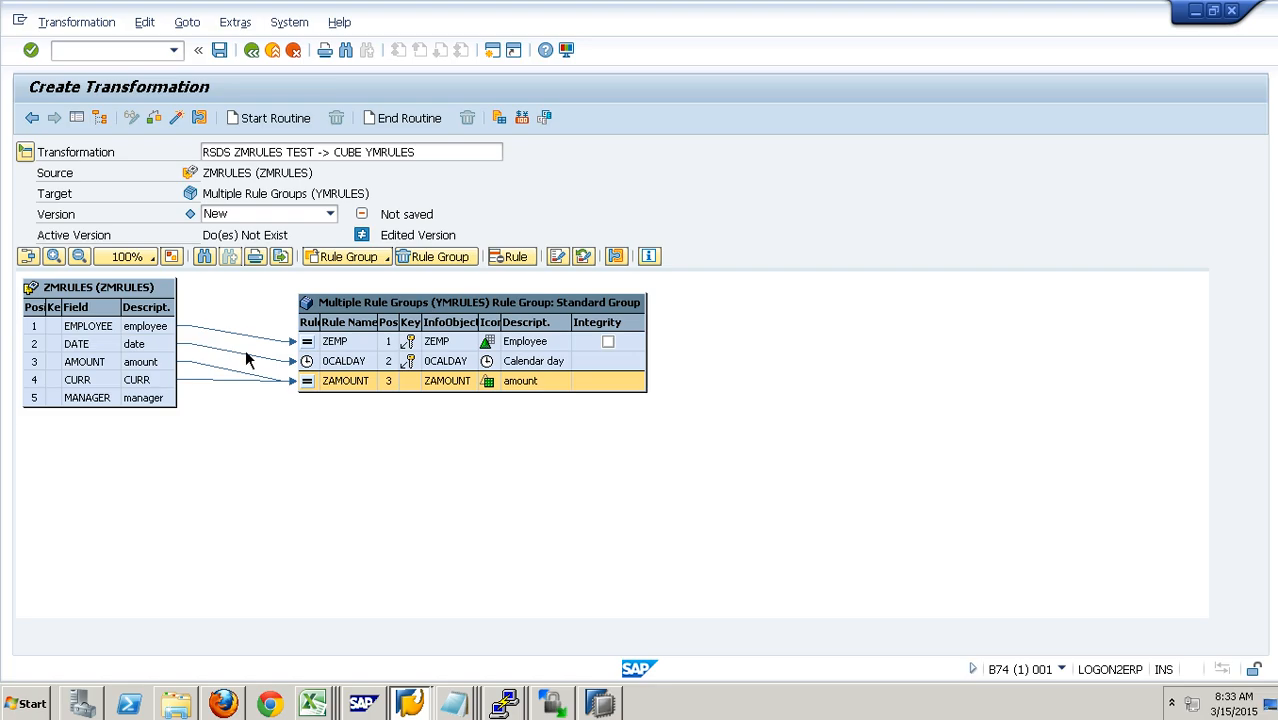
{"action": "left_click", "coordinate": [156, 337]}
{"action": "left_click", "coordinate": [165, 383]}
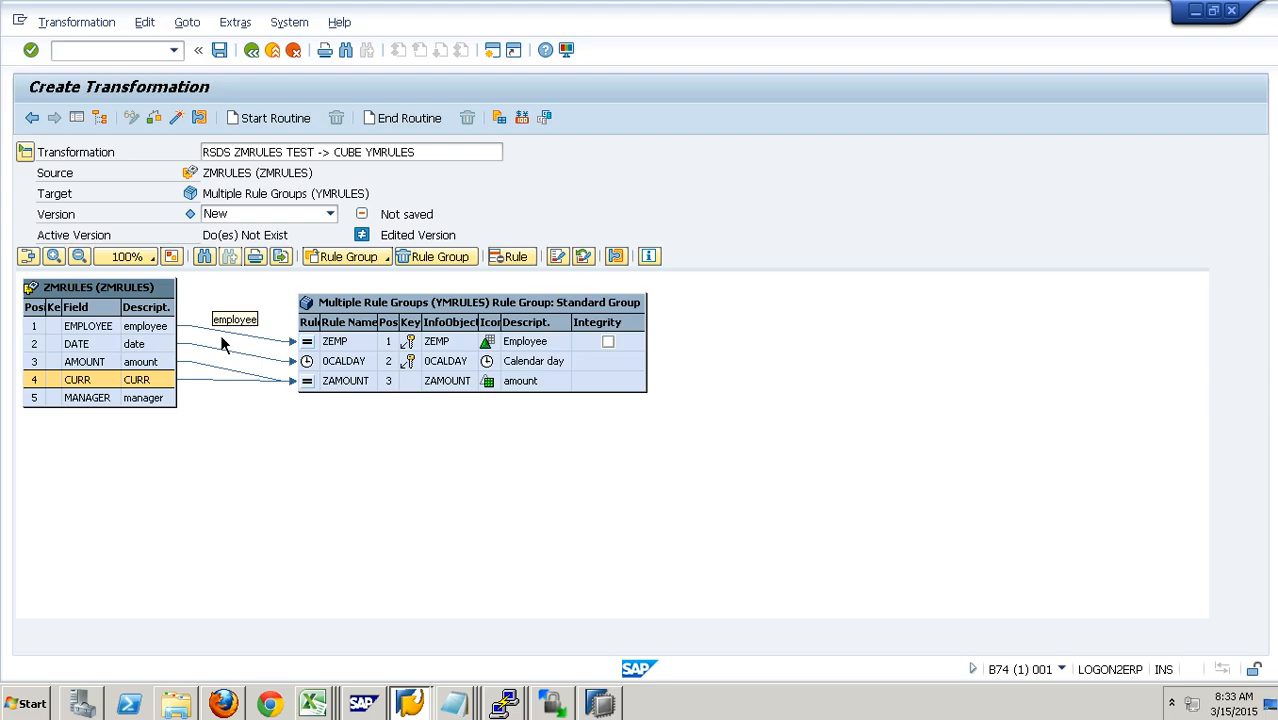
Step: Add a new rule group with the description "Manager group" to the transformation
{"action": "left_click", "coordinate": [389, 260]}
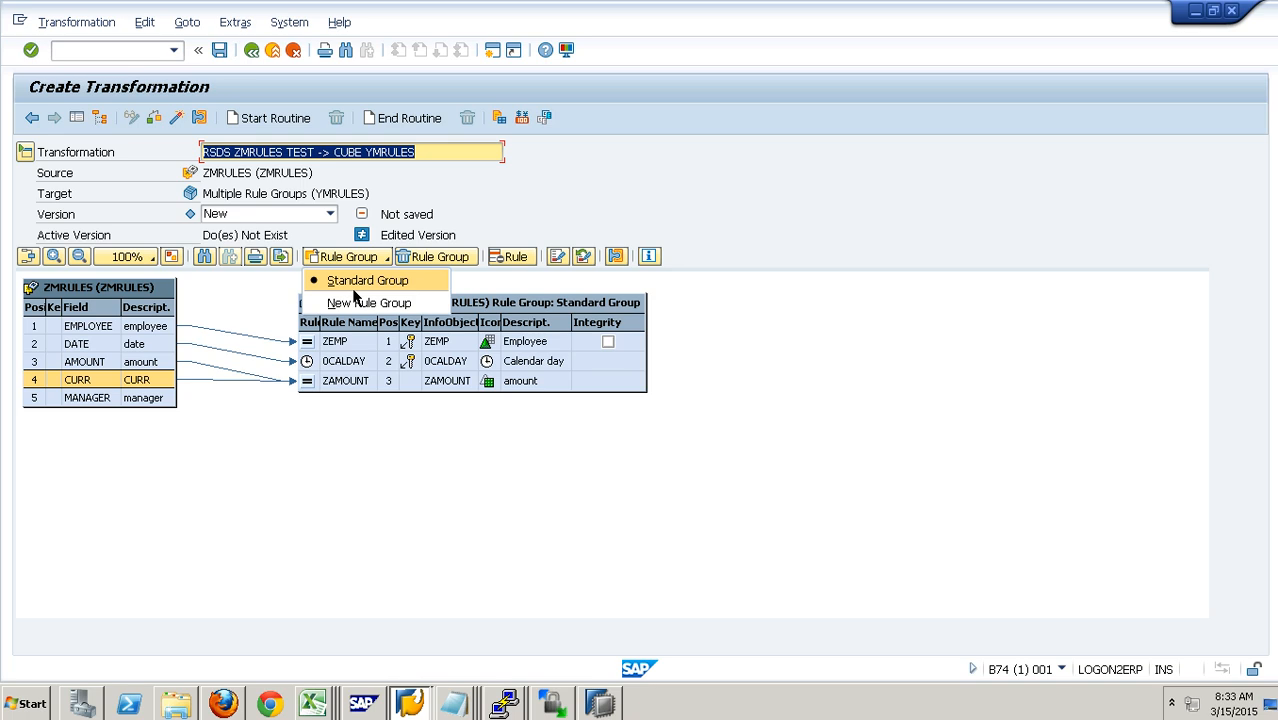
{"action": "left_click", "coordinate": [359, 463]}
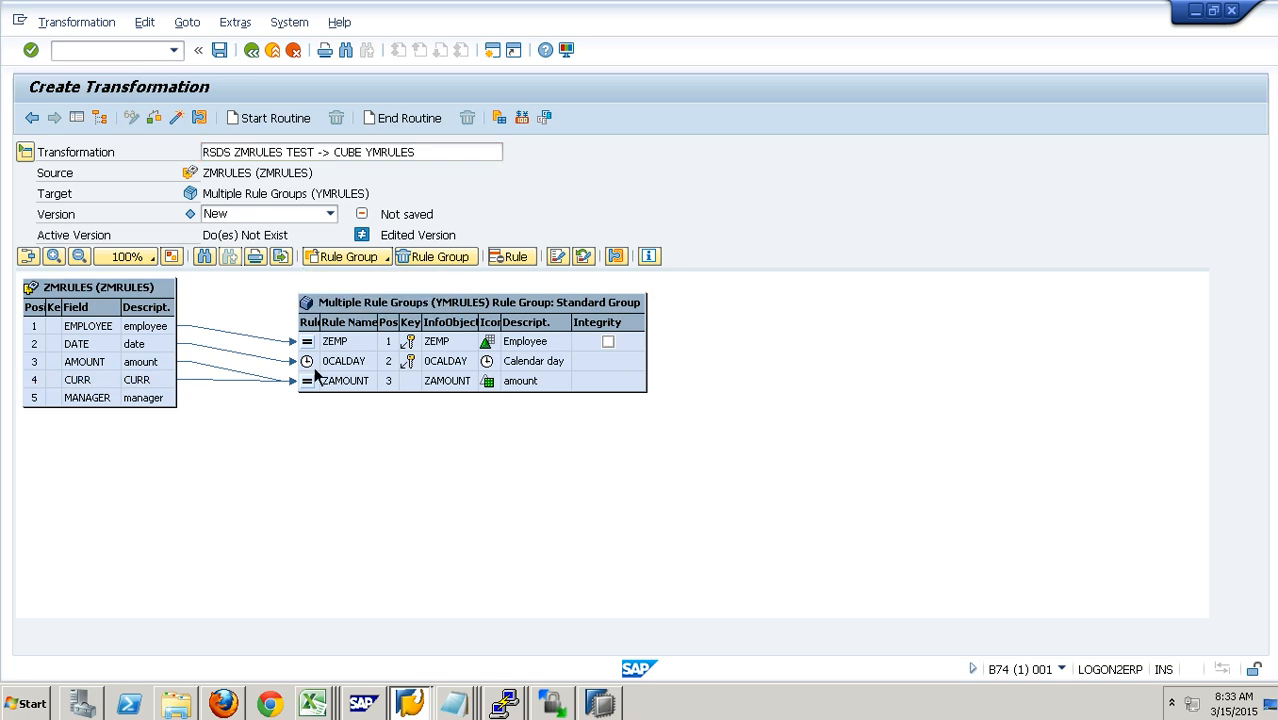
{"action": "left_click", "coordinate": [386, 260]}
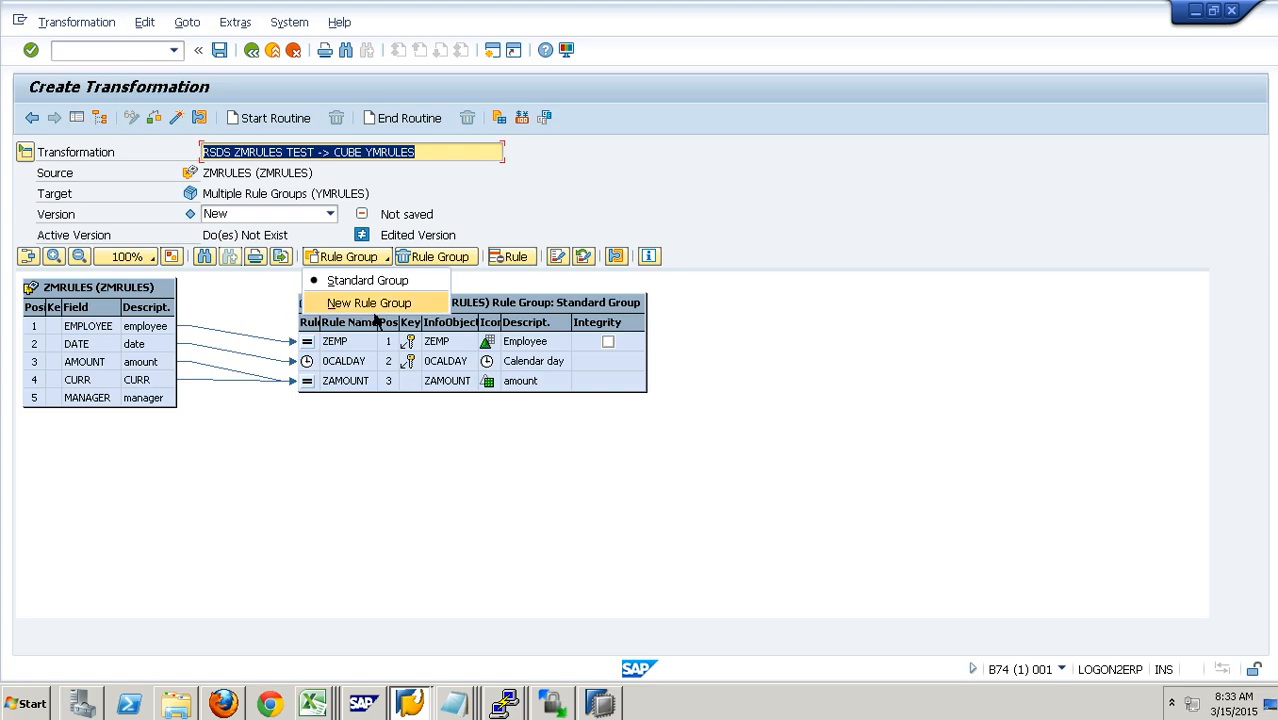
{"action": "left_click", "coordinate": [374, 305]}
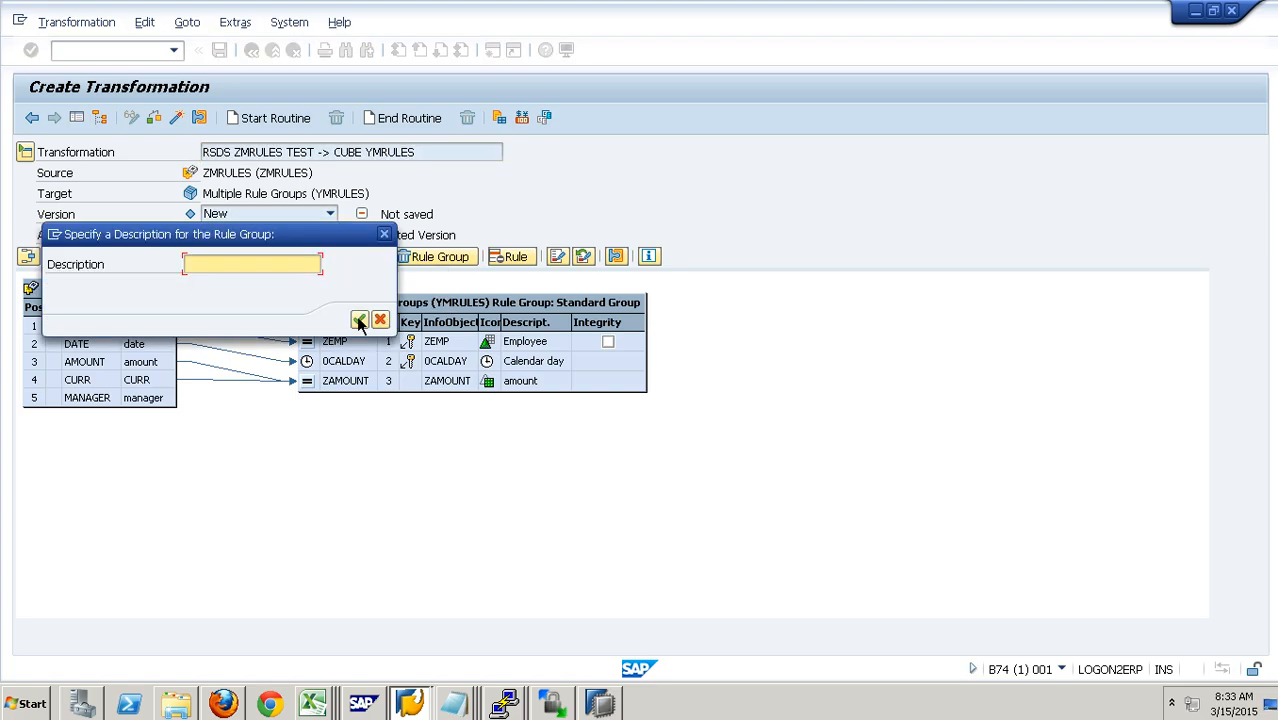
{"action": "type", "text": "Manager group"}
{"action": "key", "text": "Return"}
Step: Delete the proposed rules for ZEMP and 0CALDAY from the Manager group
{"action": "right_click", "coordinate": [324, 346]}
{"action": "left_click", "coordinate": [390, 402]}
{"action": "left_click", "coordinate": [258, 368]}
{"action": "right_click", "coordinate": [320, 360]}
{"action": "left_click", "coordinate": [363, 393]}
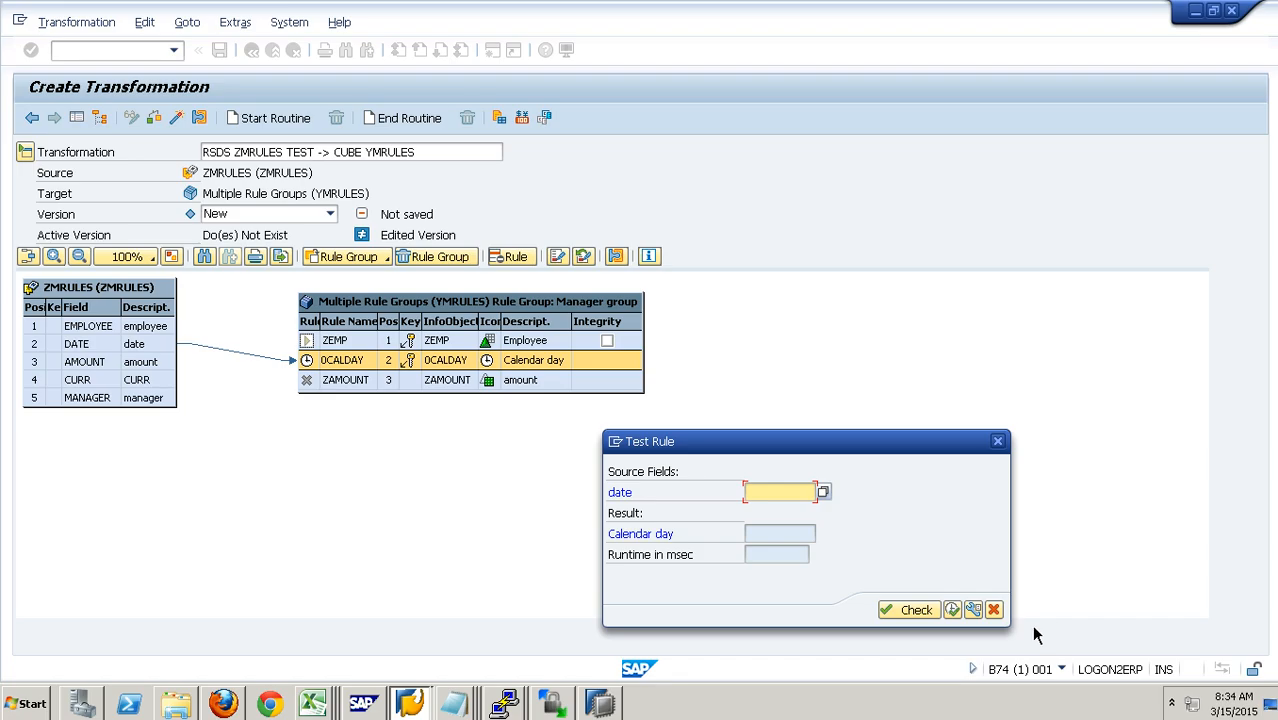
{"action": "left_click", "coordinate": [993, 609]}
{"action": "right_click", "coordinate": [336, 366]}
{"action": "left_click", "coordinate": [409, 424]}
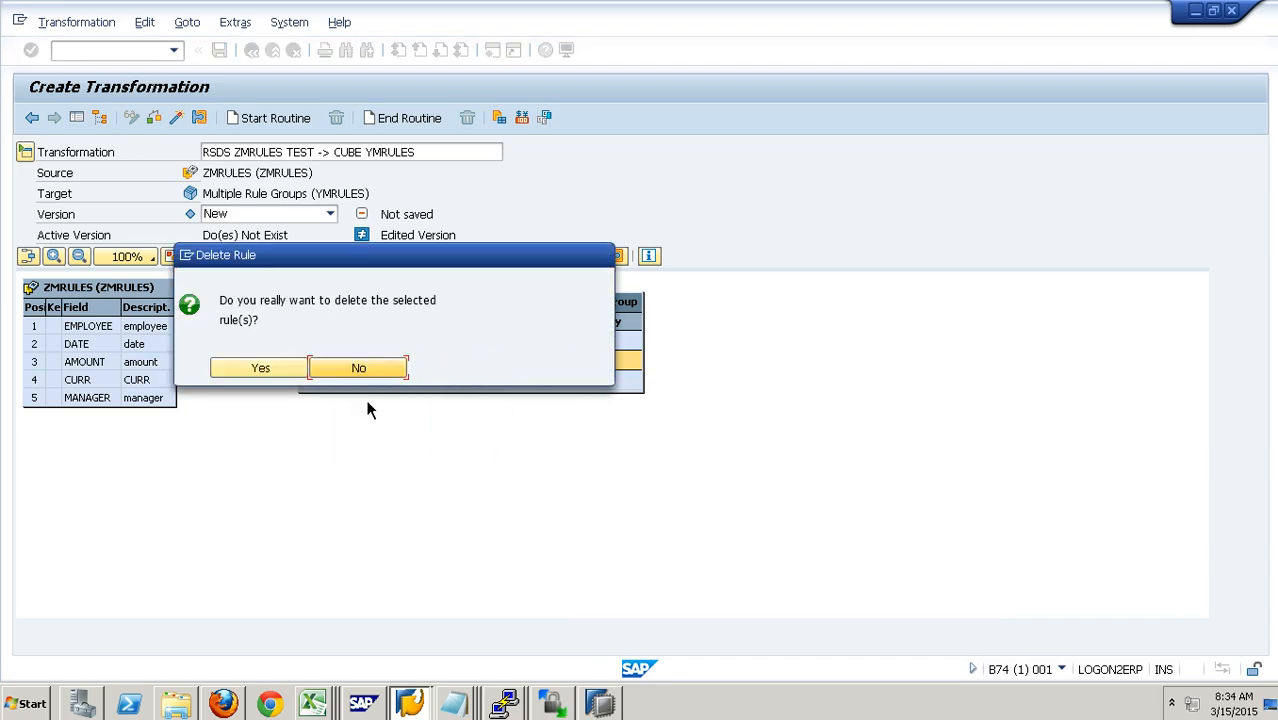
{"action": "left_click", "coordinate": [302, 370]}
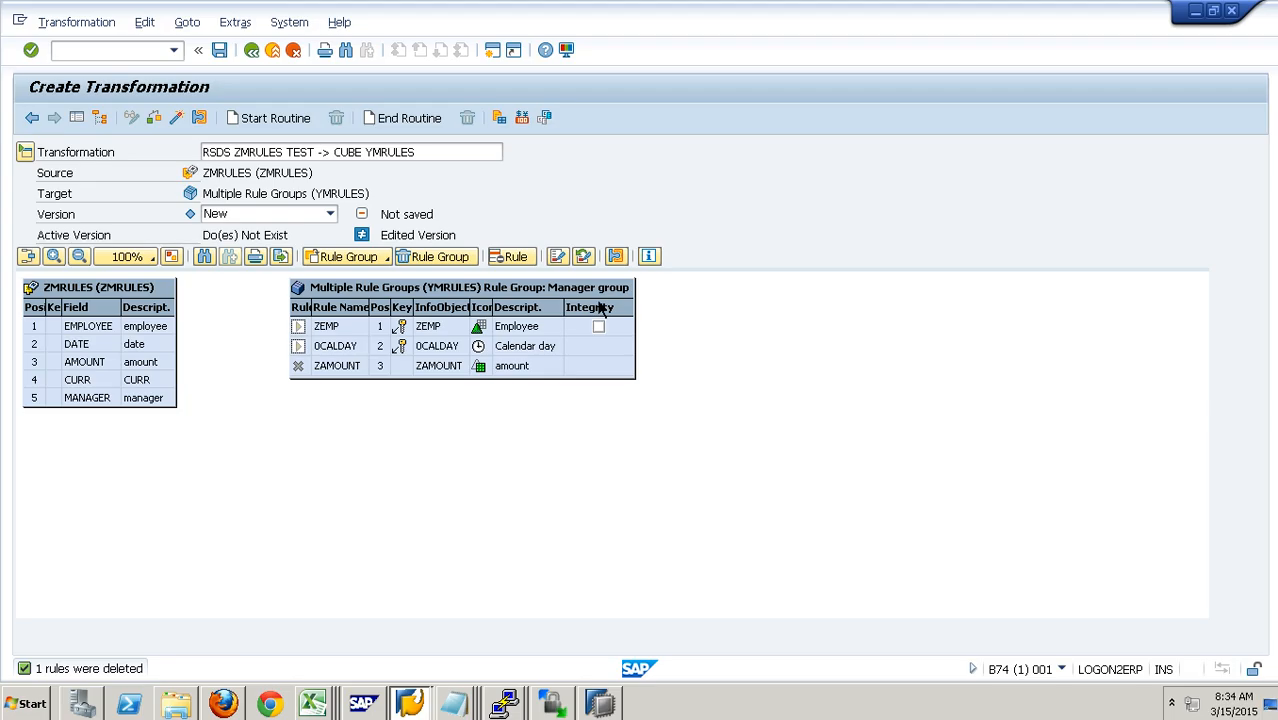
Step: Switch the display to the Standard Group to compare its rules, and return to the Manager group
{"action": "left_click", "coordinate": [387, 260]}
{"action": "left_click", "coordinate": [377, 292]}
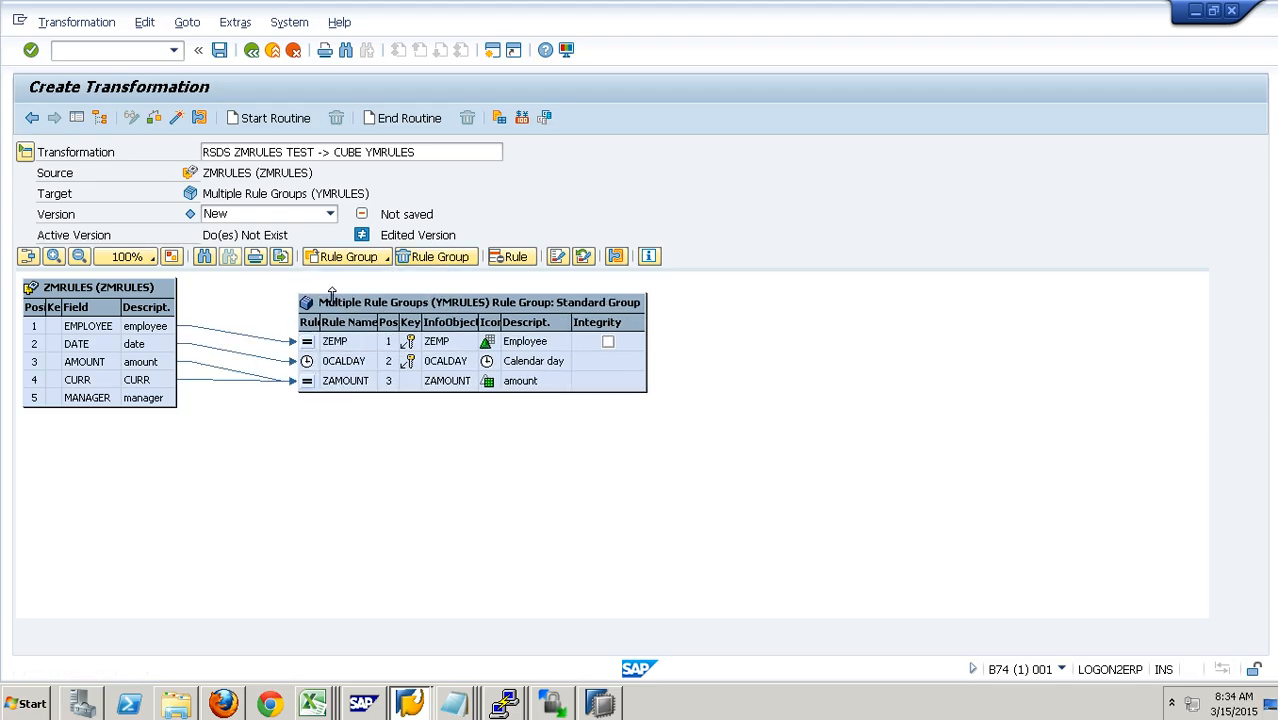
{"action": "left_click", "coordinate": [352, 259]}
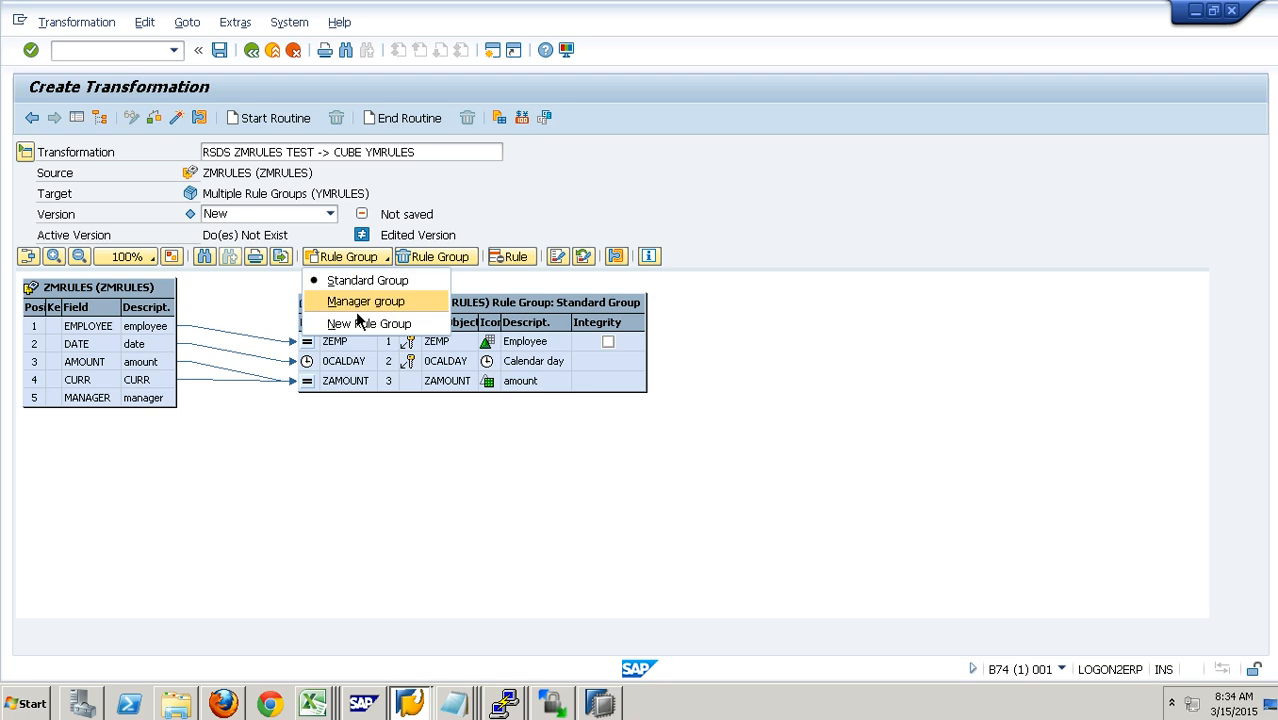
{"action": "left_click", "coordinate": [356, 310]}
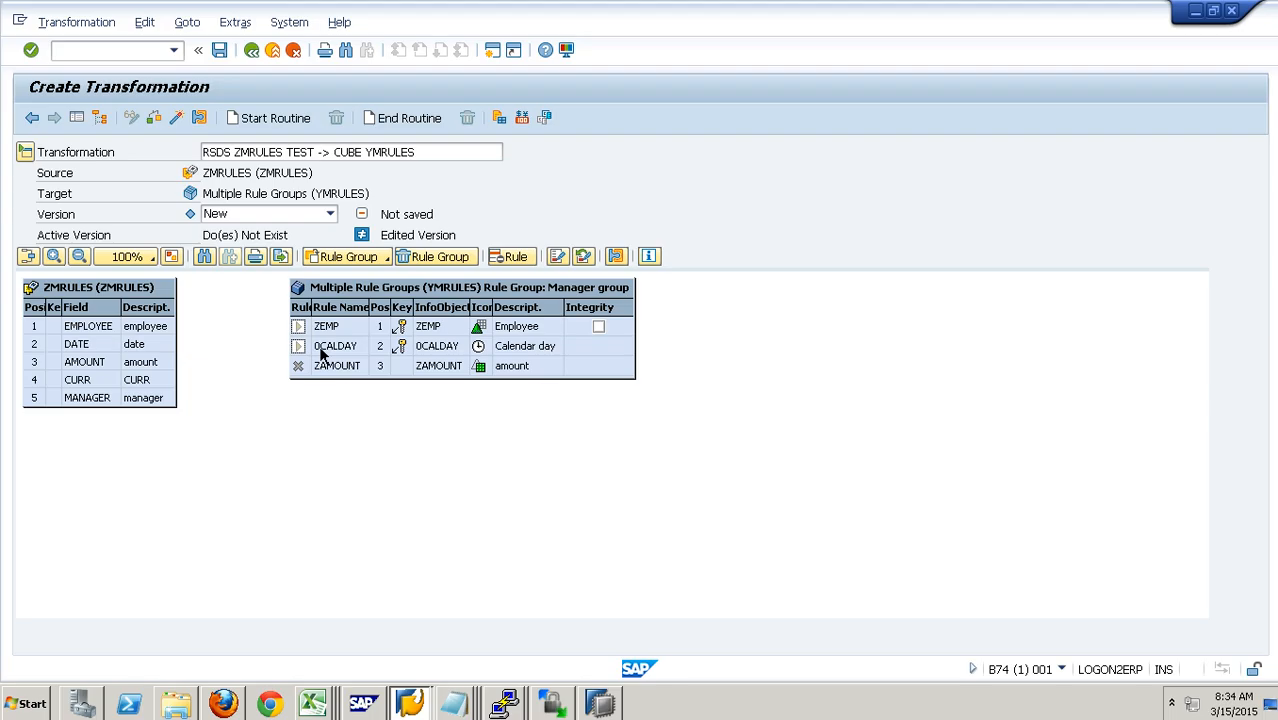
Step: Map source field MANAGER to ZEMP by direct assignment in the Manager group and transfer the rule values
{"action": "right_click", "coordinate": [320, 329]}
{"action": "left_click", "coordinate": [368, 343]}
{"action": "left_click", "coordinate": [318, 387]}
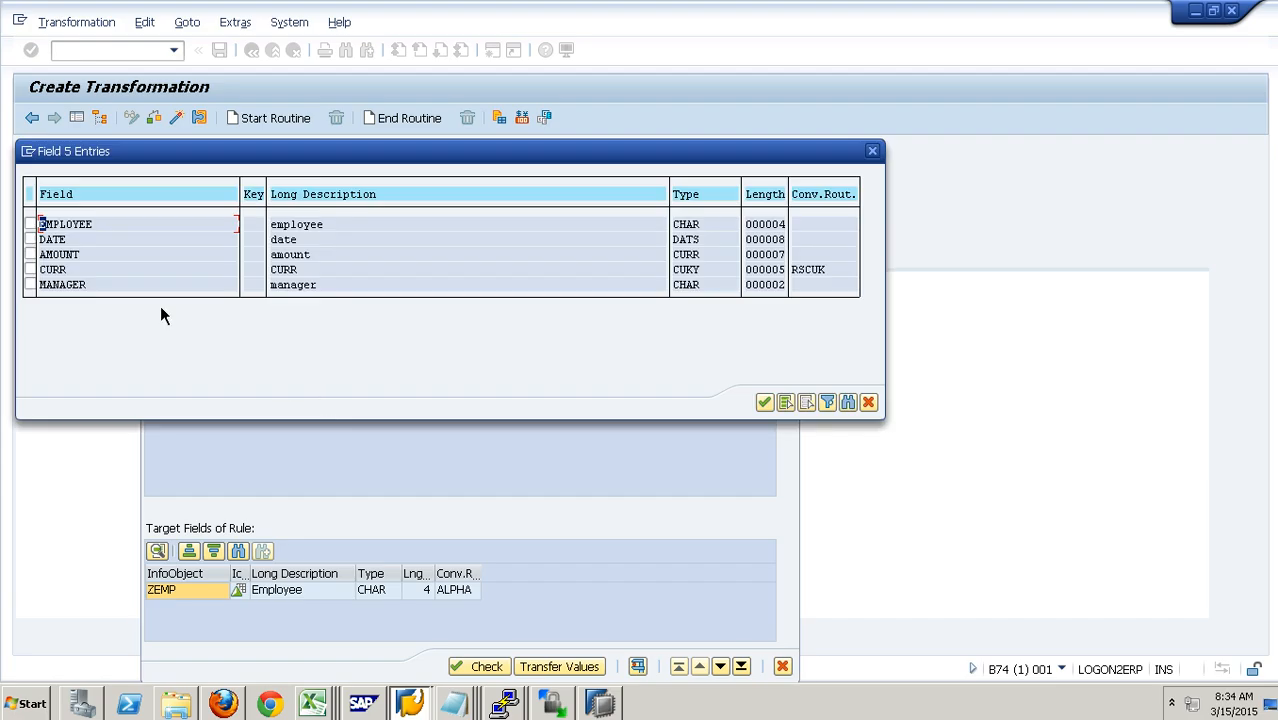
{"action": "left_click", "coordinate": [30, 284]}
{"action": "left_click", "coordinate": [764, 401]}
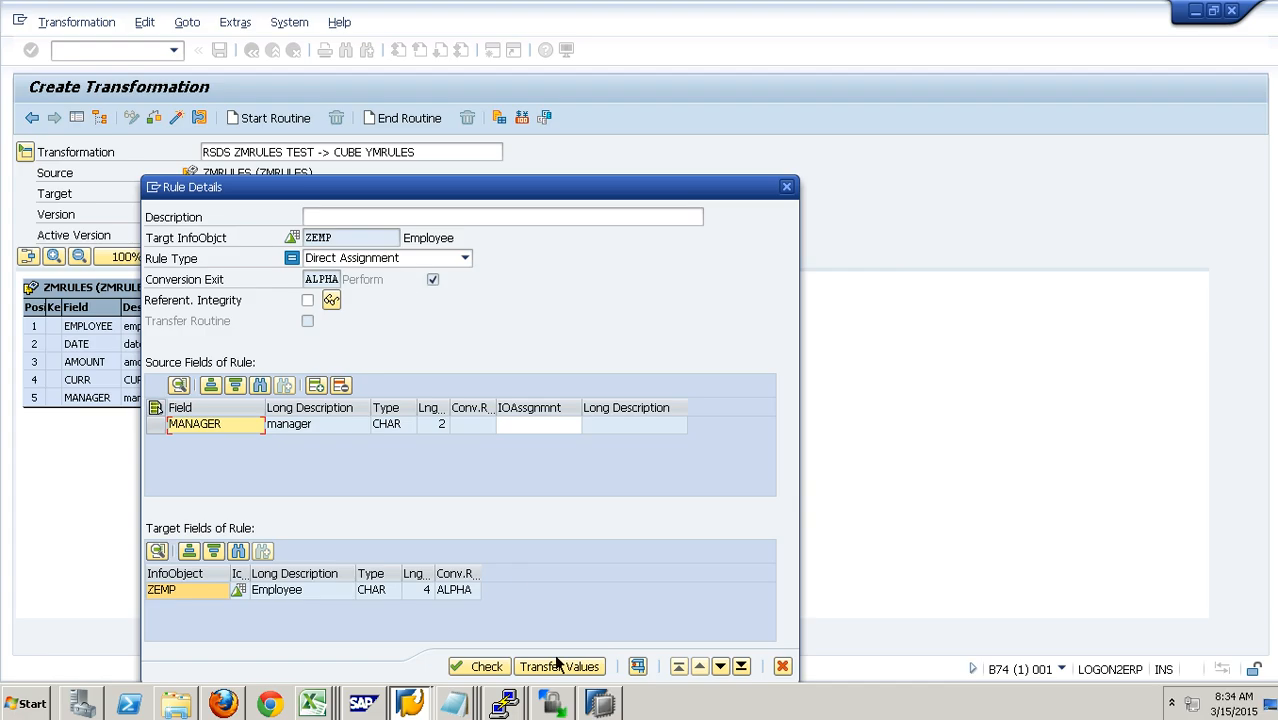
{"action": "left_click", "coordinate": [559, 666]}
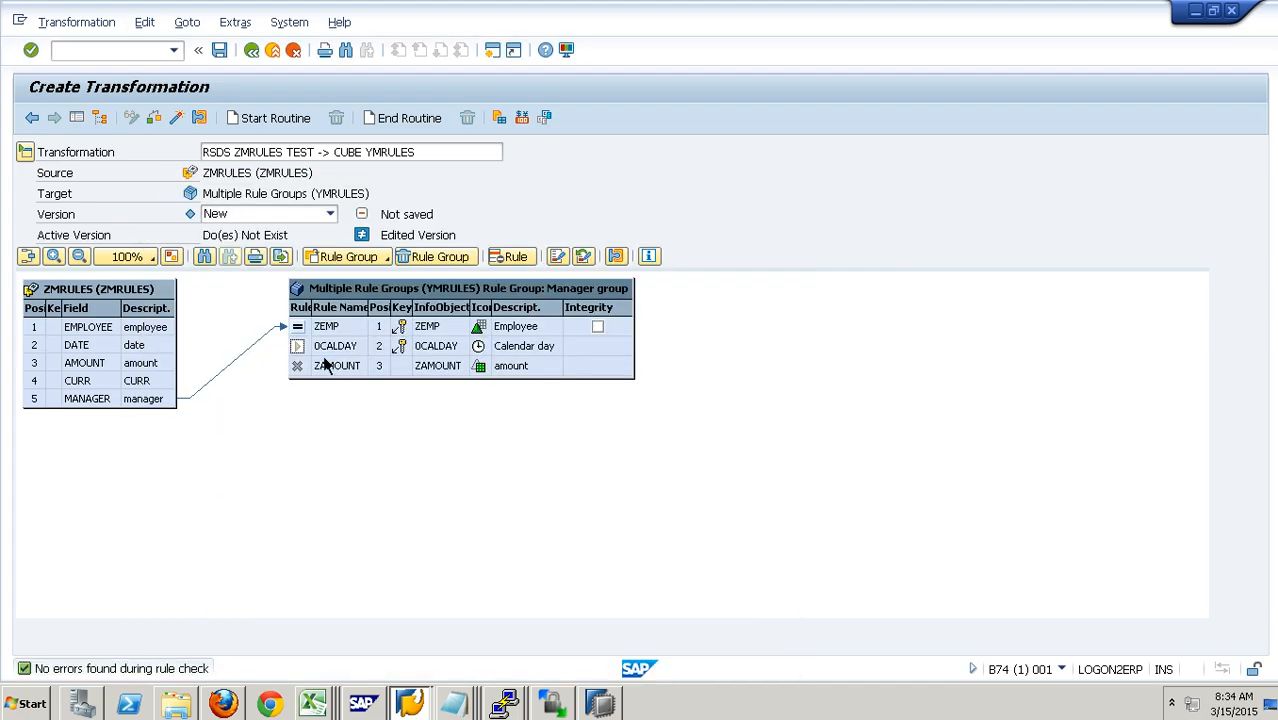
Step: Map source field DATE to 0CALDAY in the Manager group and transfer the rule values
{"action": "right_click", "coordinate": [323, 346]}
{"action": "left_click", "coordinate": [360, 370]}
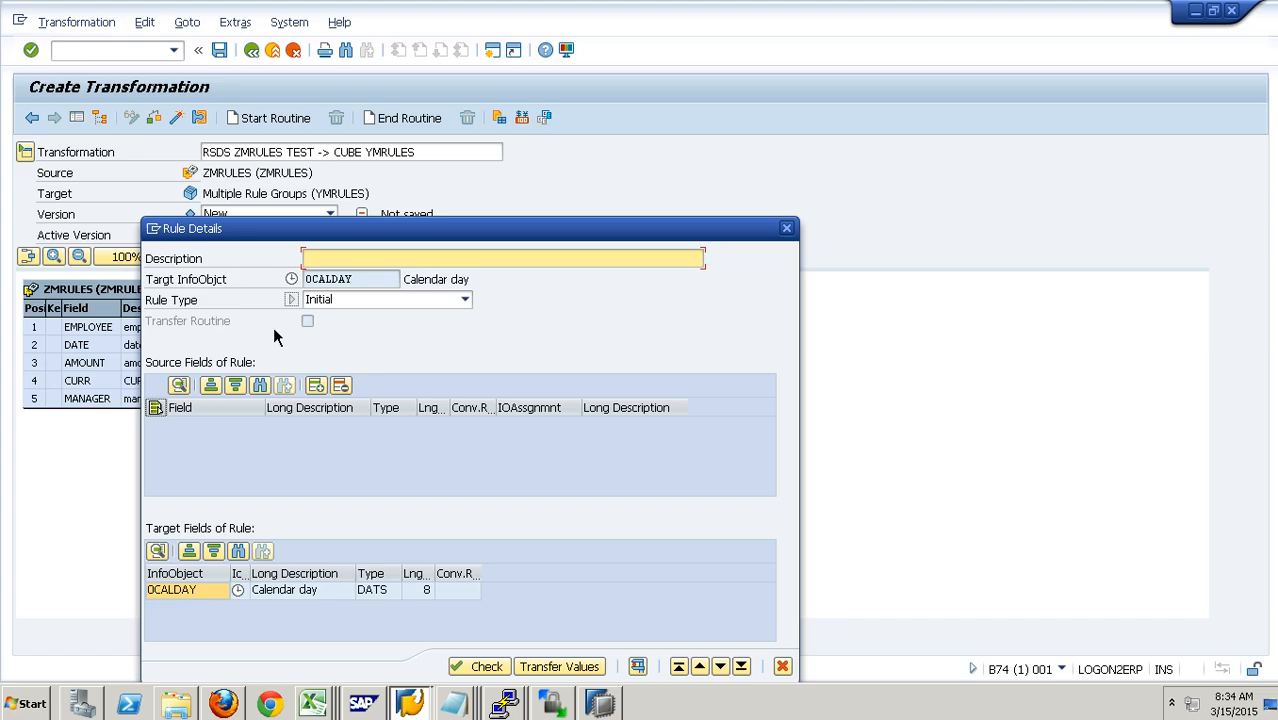
{"action": "left_click", "coordinate": [337, 382]}
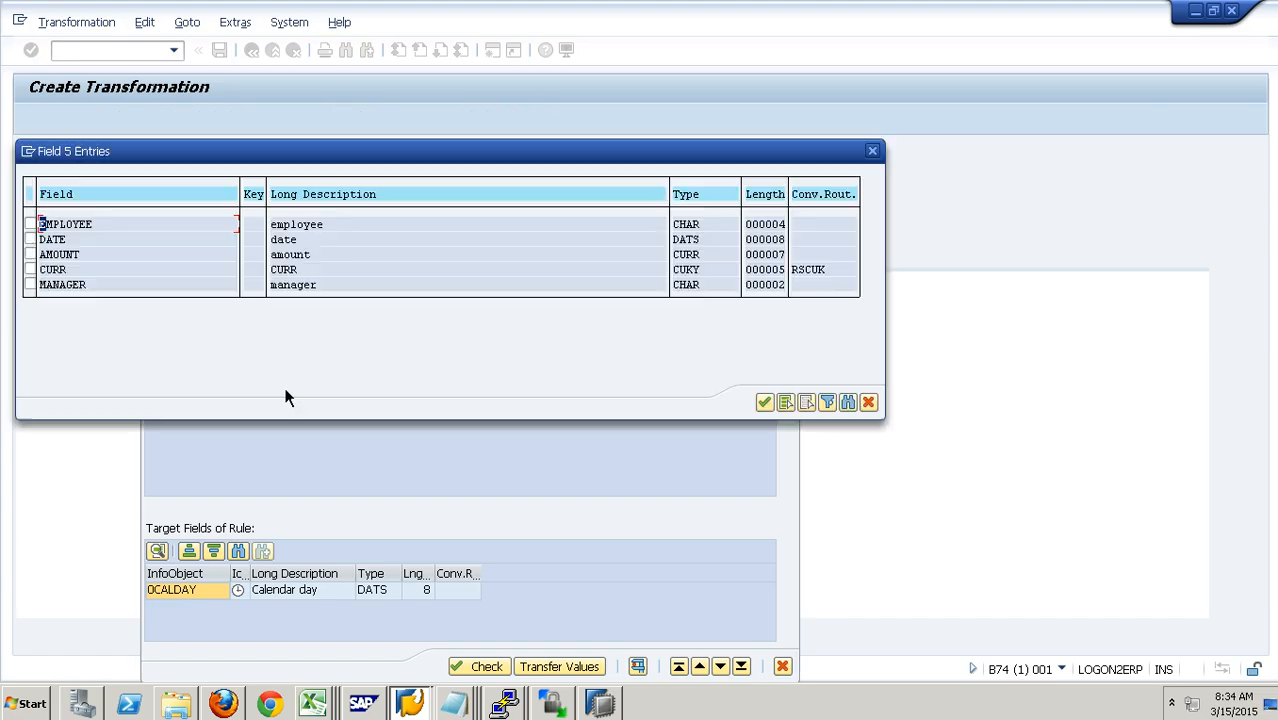
{"action": "left_click", "coordinate": [30, 239]}
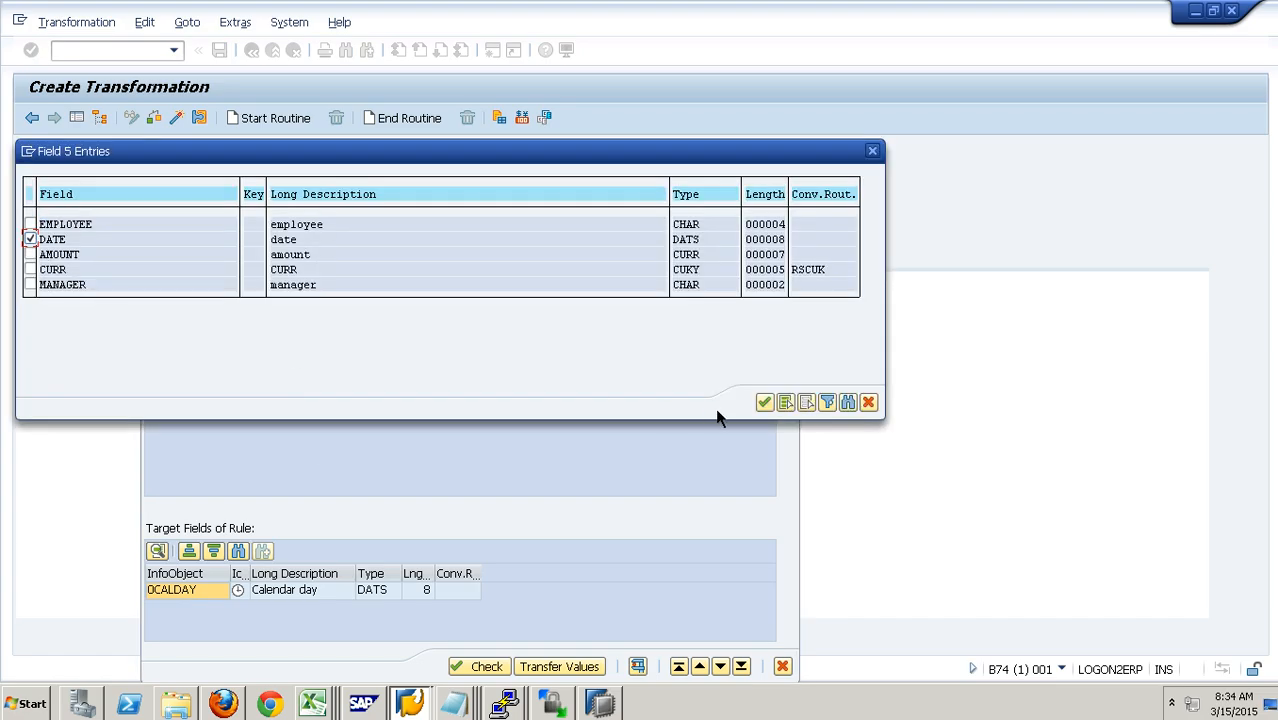
{"action": "left_click", "coordinate": [765, 401]}
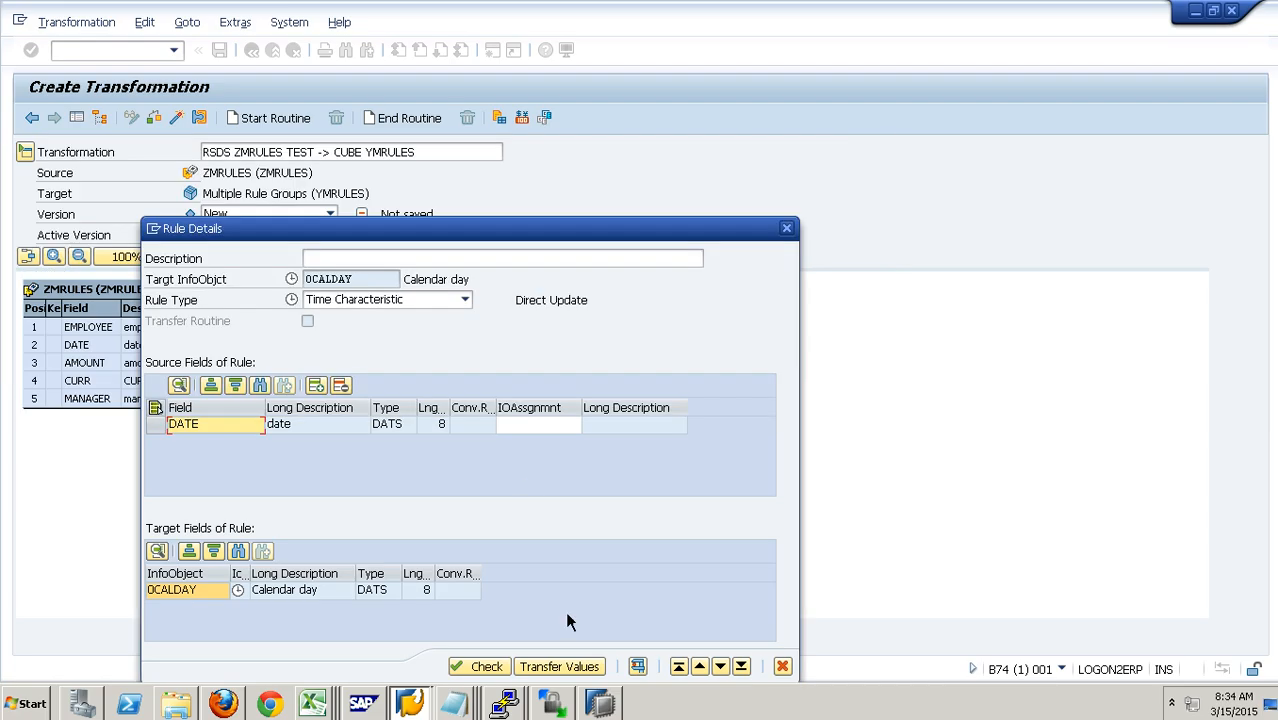
{"action": "left_click", "coordinate": [560, 666]}
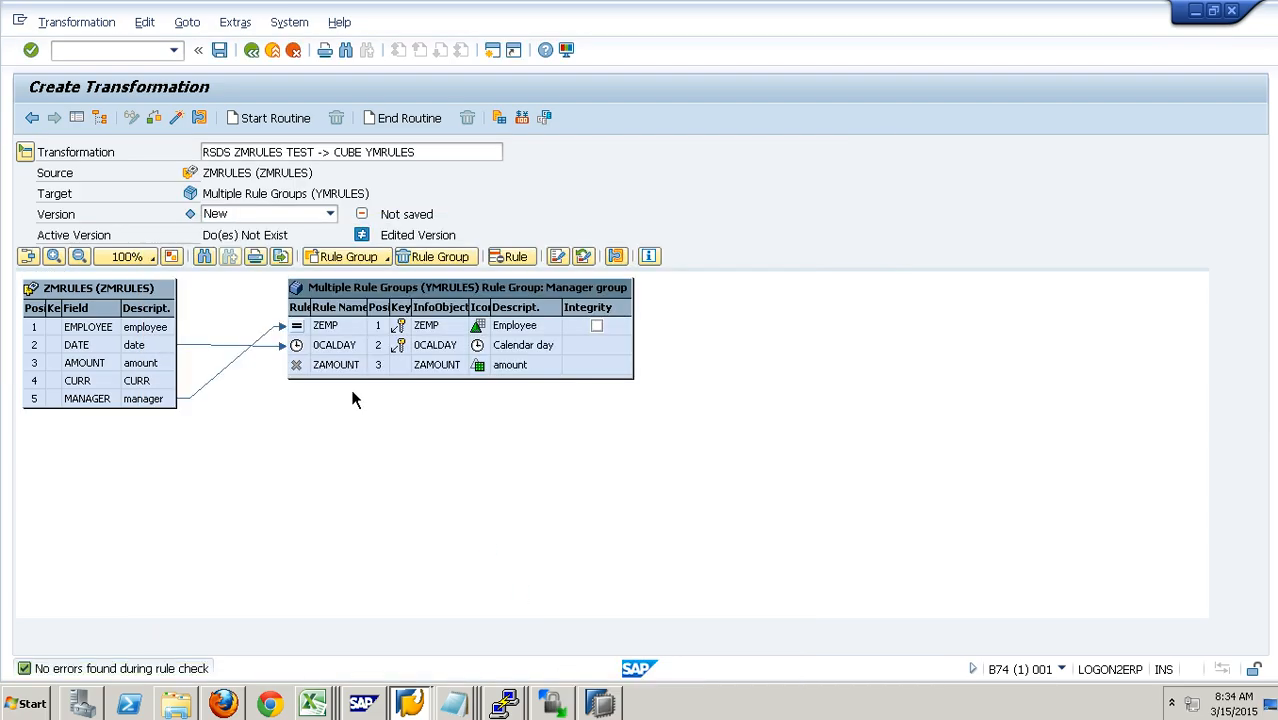
Step: Assign source fields AMOUNT and CURR to the ZAMOUNT rule in the Manager group
{"action": "right_click", "coordinate": [339, 370]}
{"action": "left_click", "coordinate": [373, 383]}
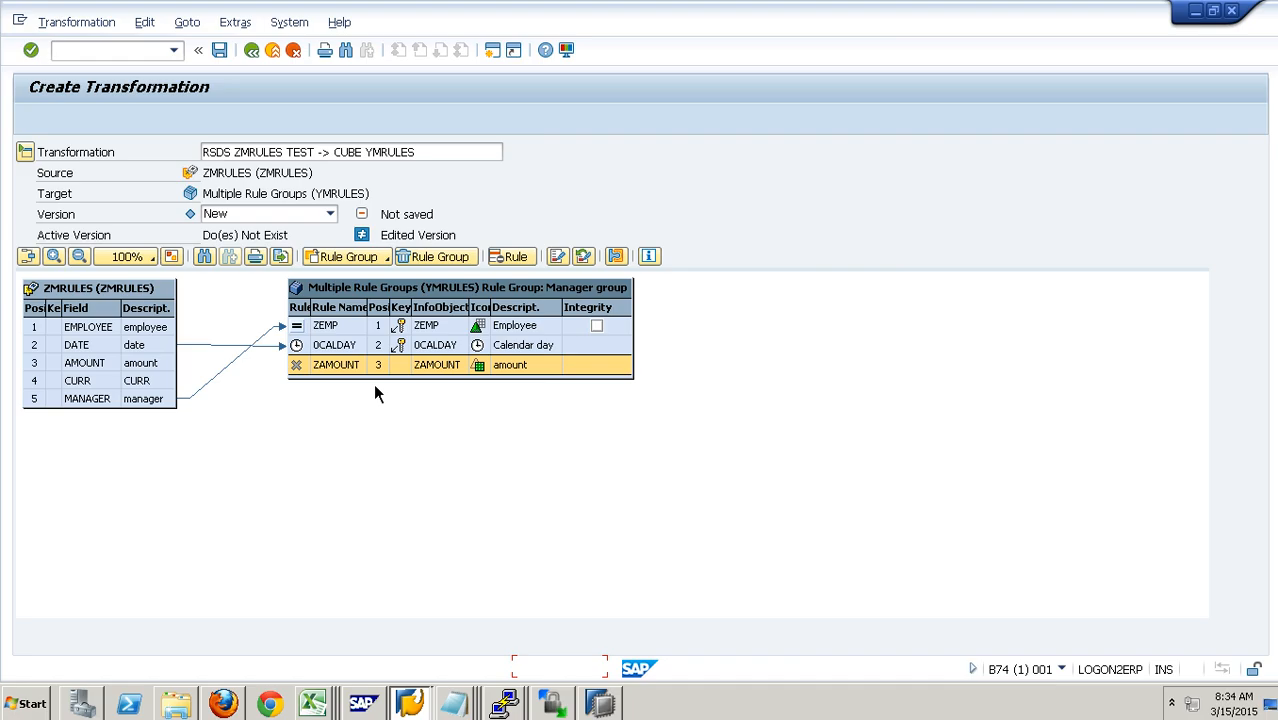
{"action": "left_click", "coordinate": [315, 385]}
{"action": "left_click", "coordinate": [30, 254]}
{"action": "left_click", "coordinate": [30, 269]}
{"action": "left_click", "coordinate": [764, 402]}
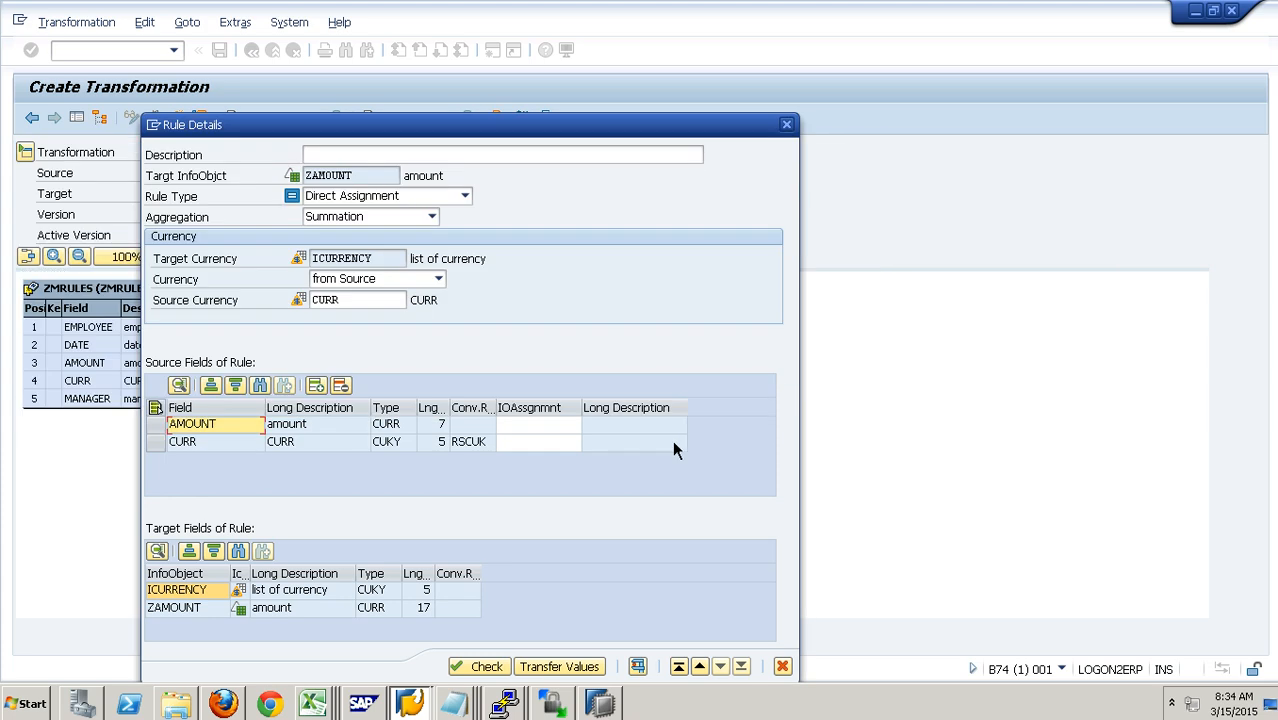
Step: Change the ZAMOUNT rule type to Routine and set RESULT to SOURCE_FIELDS-AMOUNT in the compute_ZAMOUNT method
{"action": "left_click", "coordinate": [405, 197]}
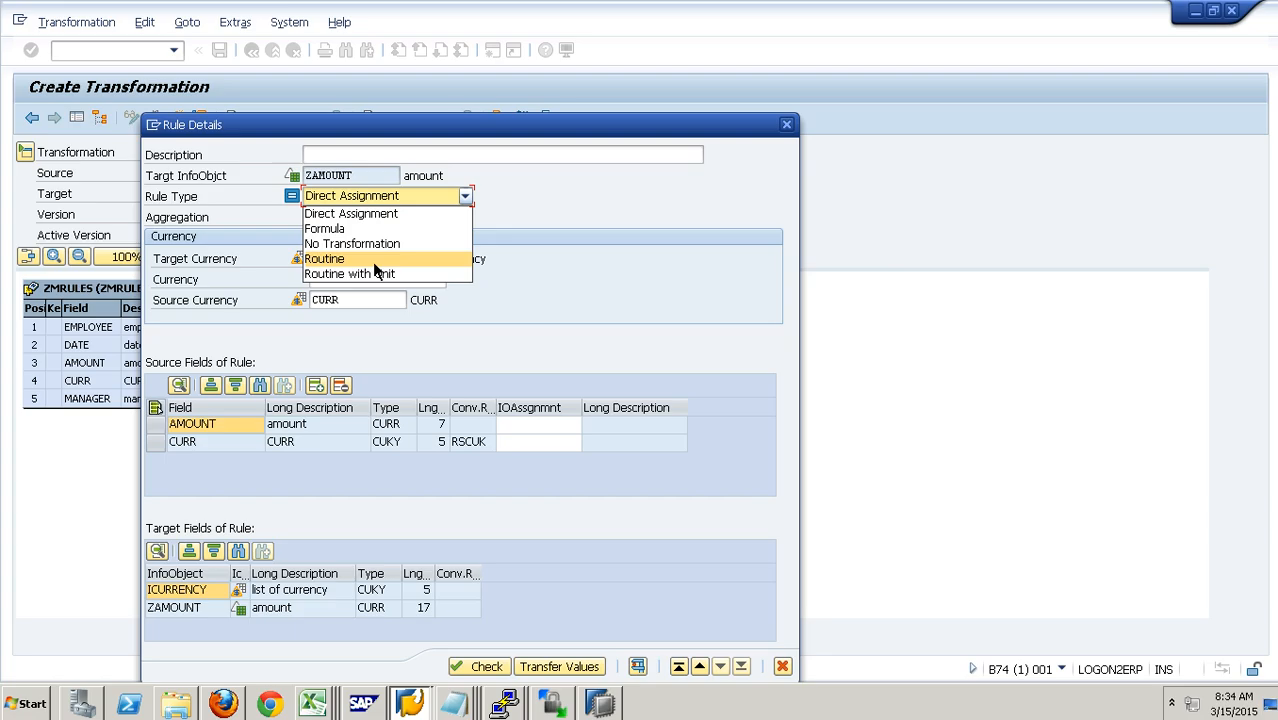
{"action": "left_click", "coordinate": [375, 262]}
{"action": "scroll", "coordinate": [400, 488], "scroll_direction": "down", "scroll_amount": 1}
{"action": "scroll", "coordinate": [403, 485], "scroll_direction": "down", "scroll_amount": 2}
{"action": "left_click_drag", "start_coordinate": [289, 345], "coordinate": [138, 348]}
{"action": "key", "text": "ctrl+c"}
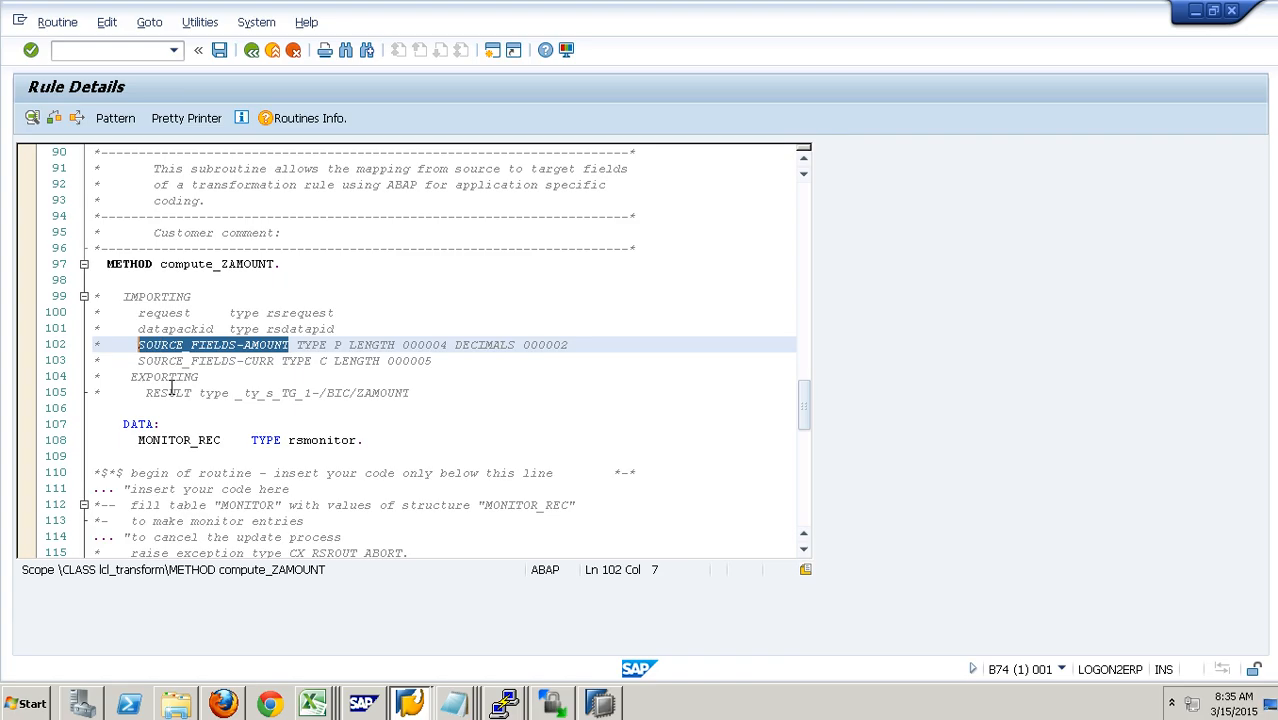
{"action": "scroll", "coordinate": [205, 413], "scroll_direction": "down", "scroll_amount": 5}
{"action": "left_click", "coordinate": [204, 412]}
{"action": "key", "text": "ctrl+v"}
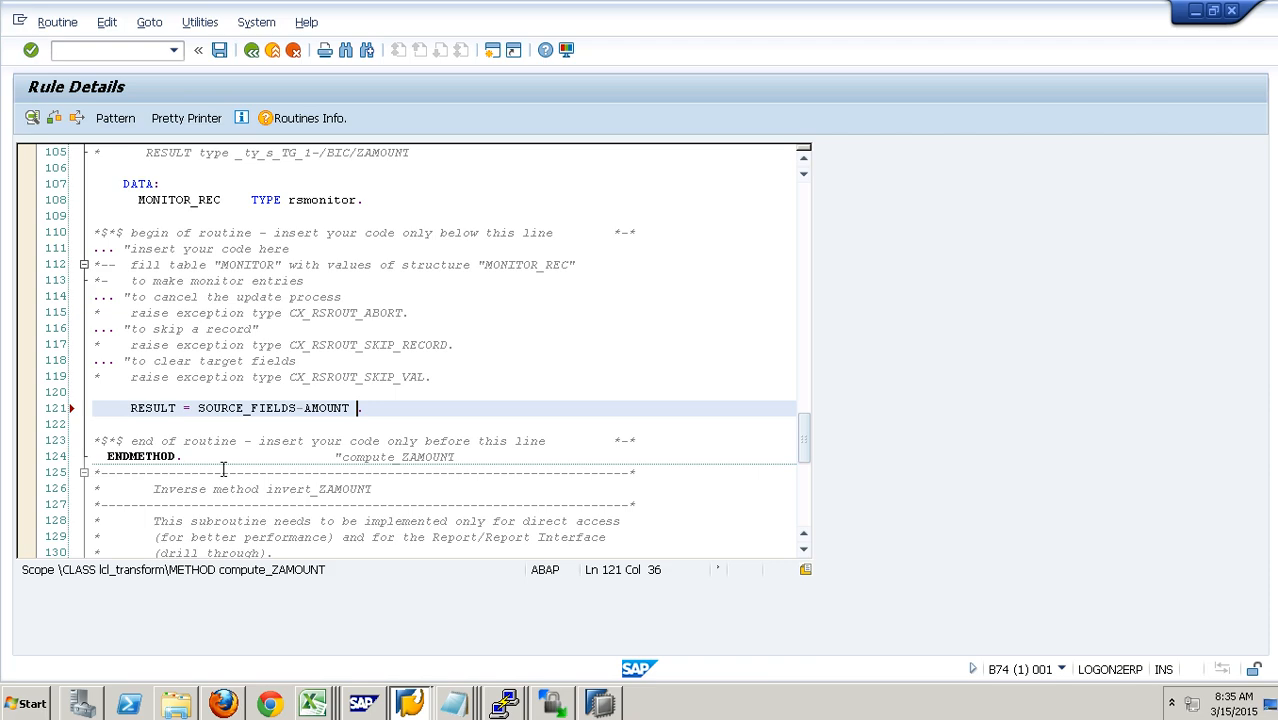
Step: Extend the result statement to 20 percent of the amount: RESULT = ( SOURCE_FIELDS-AMOUNT * 20 ) / 100
{"action": "type", "text": "* 20m"}
{"action": "key", "text": "BackSpace"}
{"action": "type", "text": "/ 100"}
{"action": "left_click", "coordinate": [390, 410]}
{"action": "type", "text": ")"}
{"action": "left_click", "coordinate": [204, 412]}
{"action": "type", "text": "("}
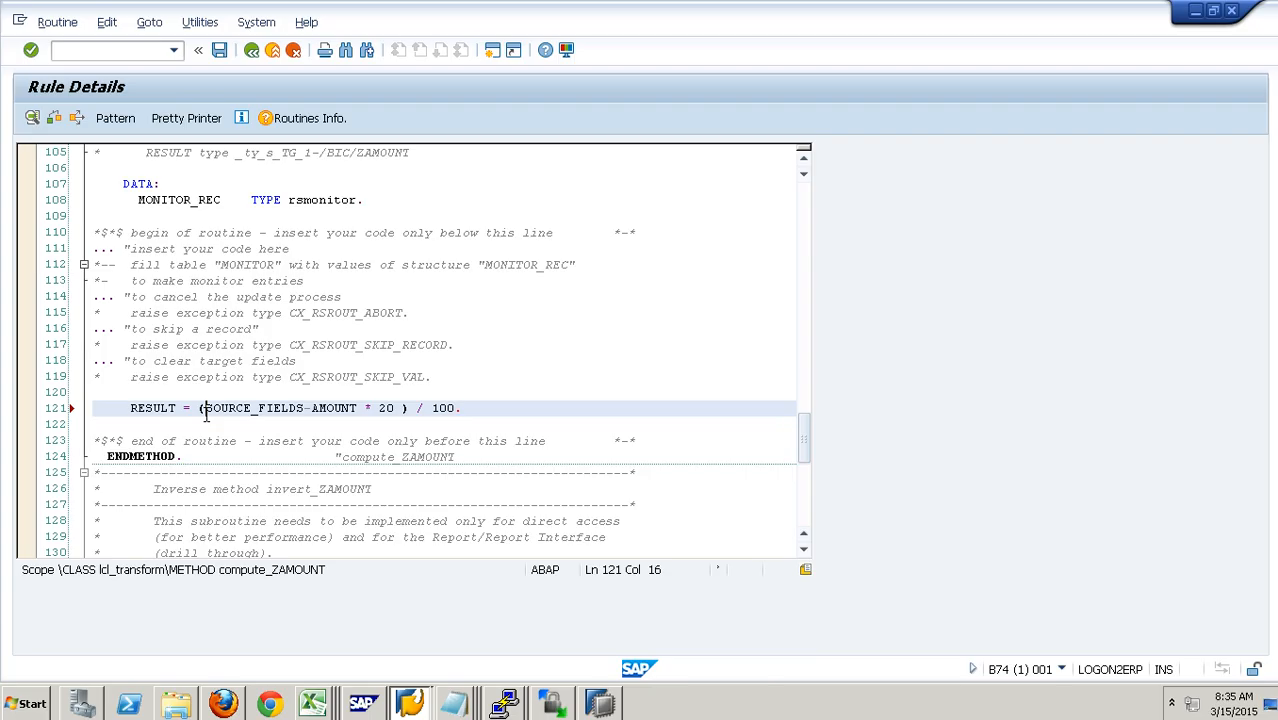
Step: Check and save the ZAMOUNT routine, and transfer the rule values to the Manager group
{"action": "left_click", "coordinate": [54, 118]}
{"action": "left_click", "coordinate": [229, 57]}
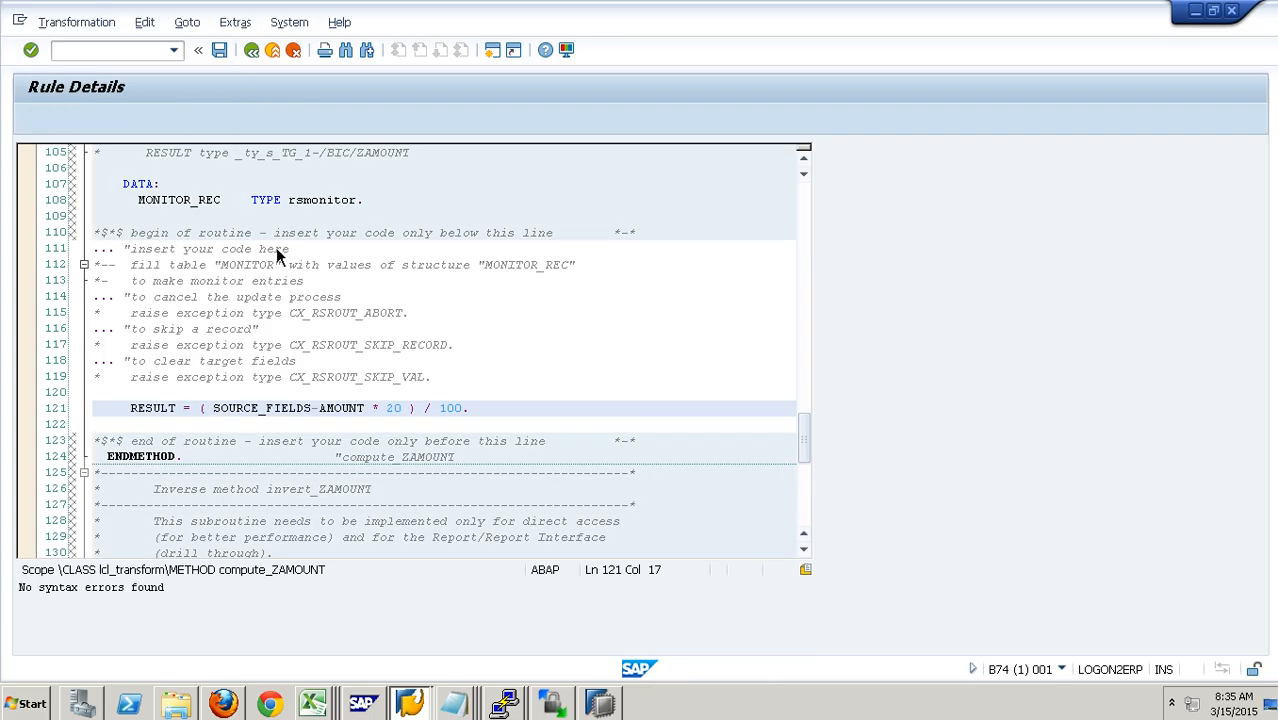
{"action": "left_click", "coordinate": [568, 672]}
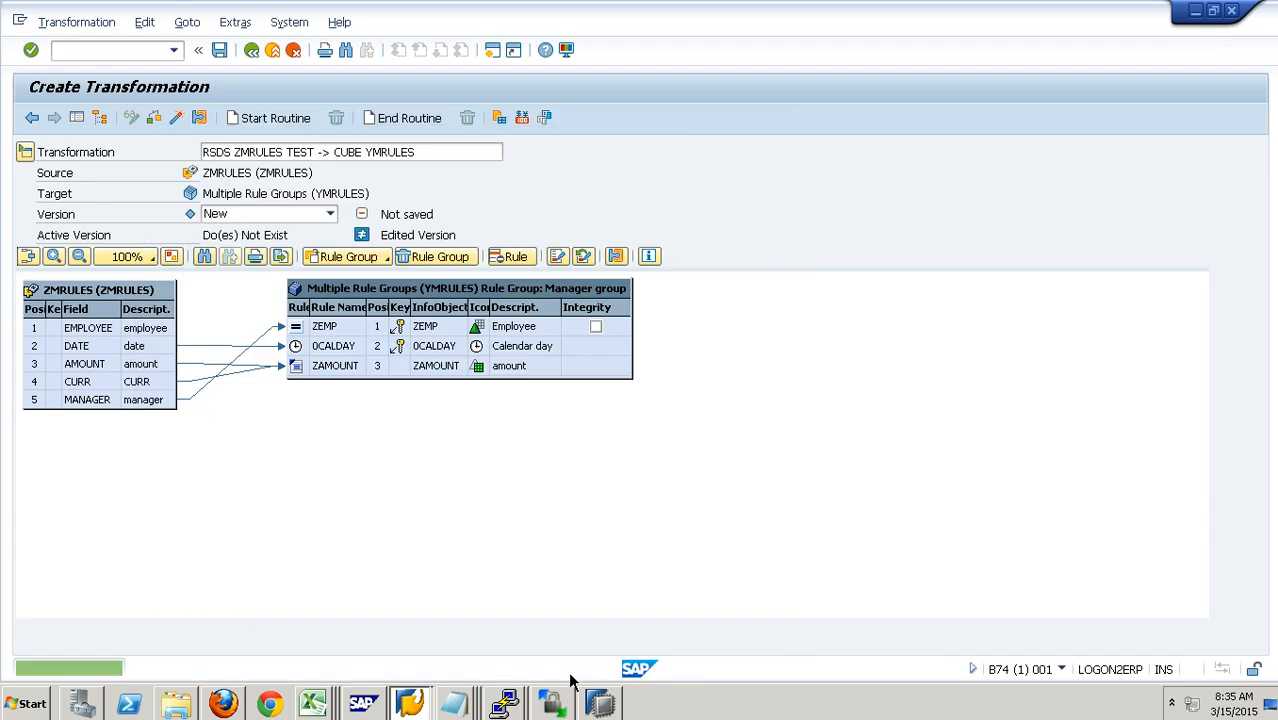
Step: Display the Standard Group to compare its mappings, and switch back to the Manager group
{"action": "left_click", "coordinate": [383, 258]}
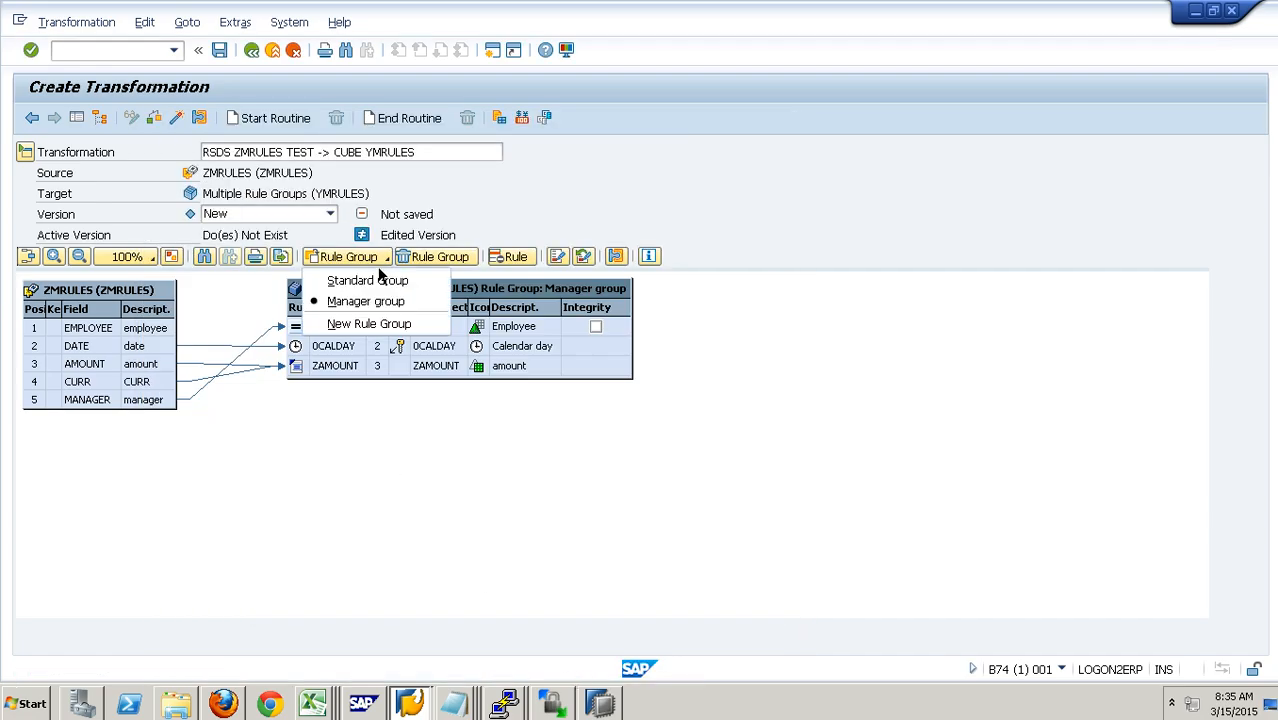
{"action": "left_click", "coordinate": [376, 283]}
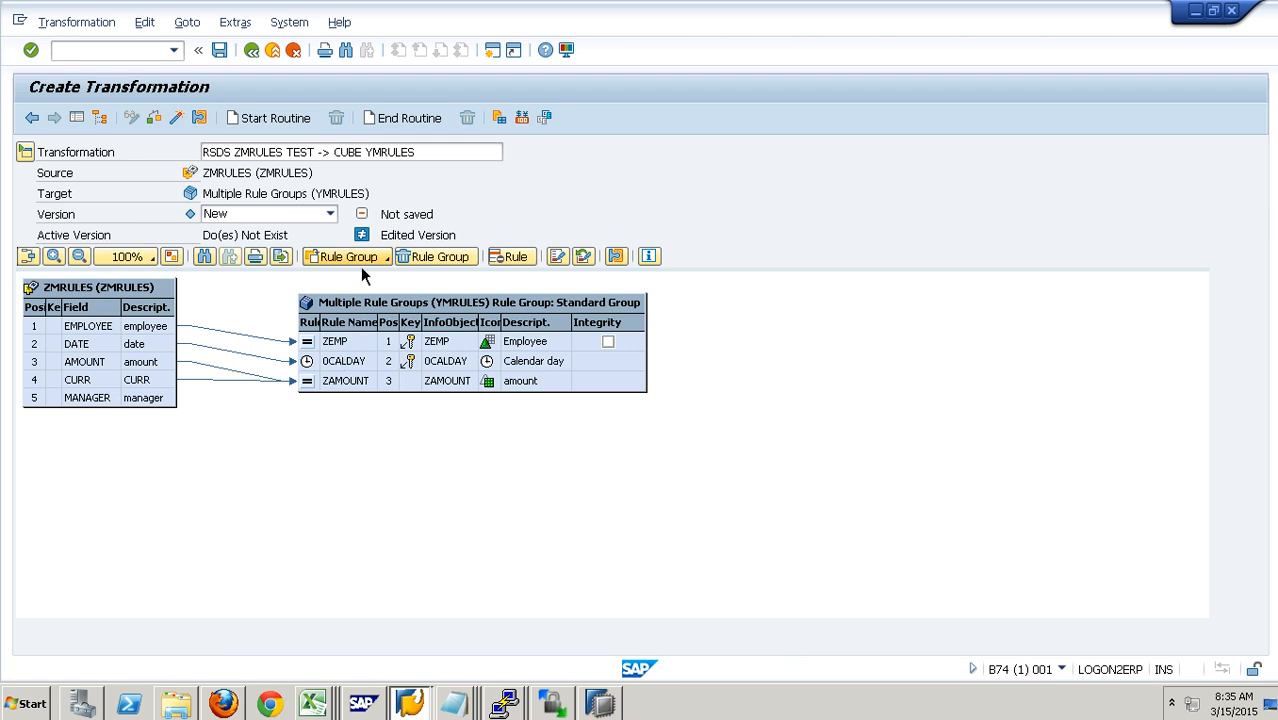
{"action": "left_click", "coordinate": [362, 258]}
{"action": "left_click", "coordinate": [370, 301]}
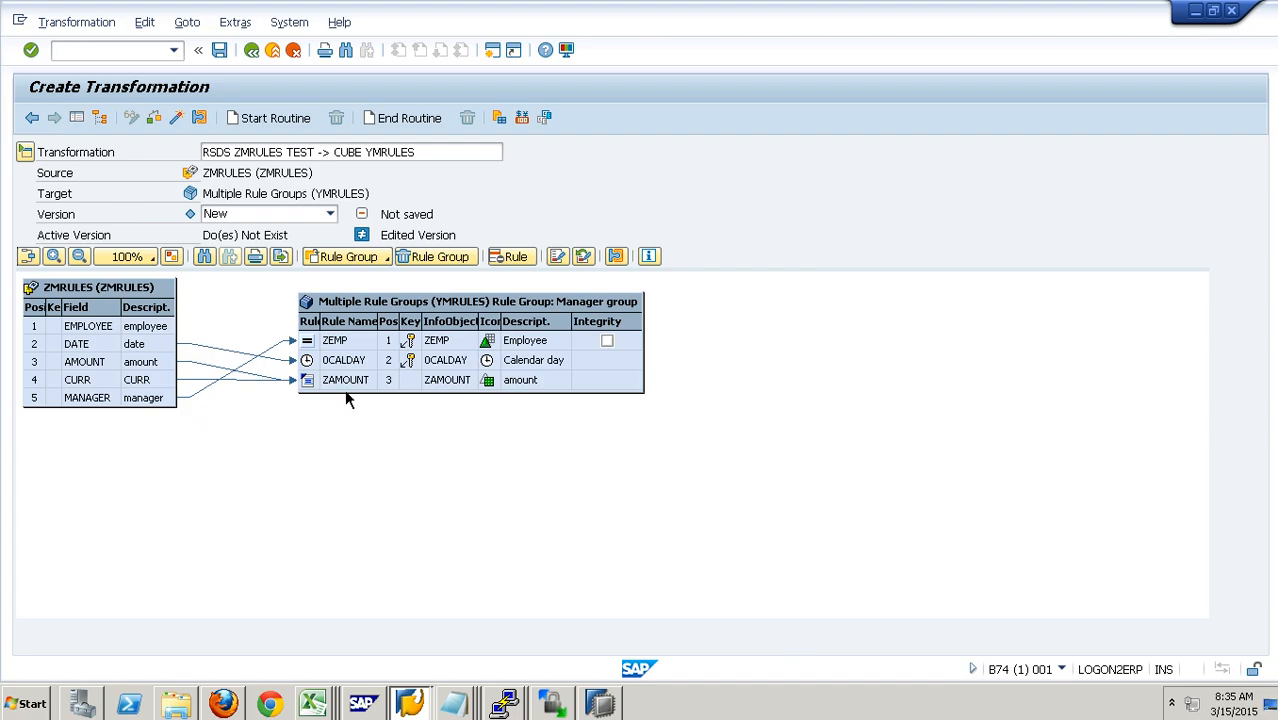
Step: Activate the transformation and return to the modeling tree of the Data Warehousing Workbench
{"action": "left_click", "coordinate": [186, 124]}
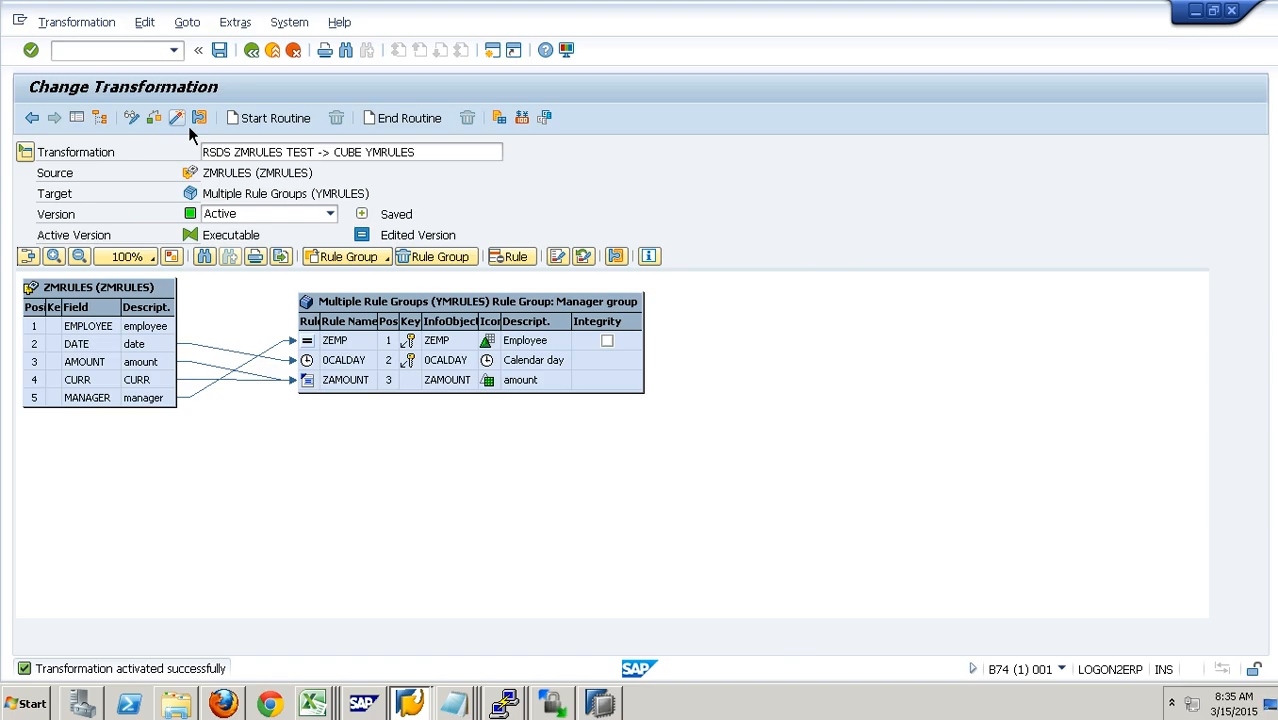
{"action": "left_click", "coordinate": [253, 52]}
{"action": "left_click", "coordinate": [253, 52]}
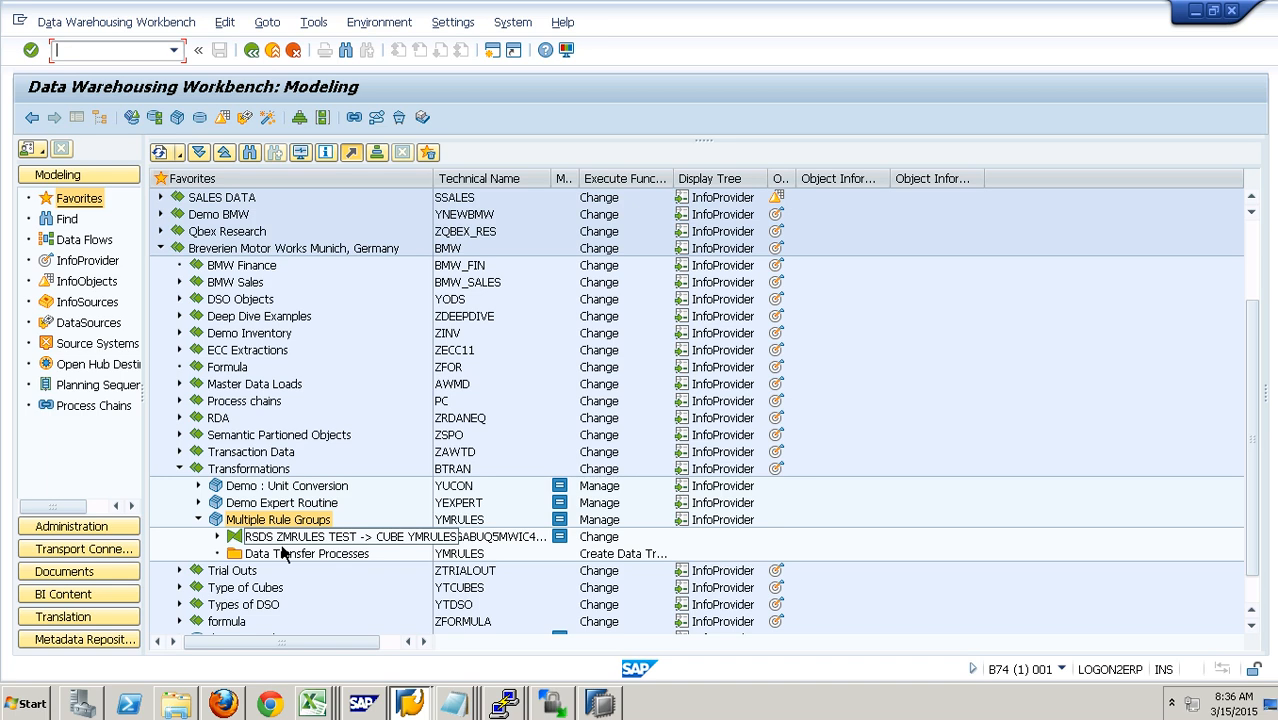
Step: Open the PSA requests of DataSource ZMRULES and examine the where-used list of the Load Multiple Rules request
{"action": "left_click", "coordinate": [217, 537]}
{"action": "right_click", "coordinate": [295, 560]}
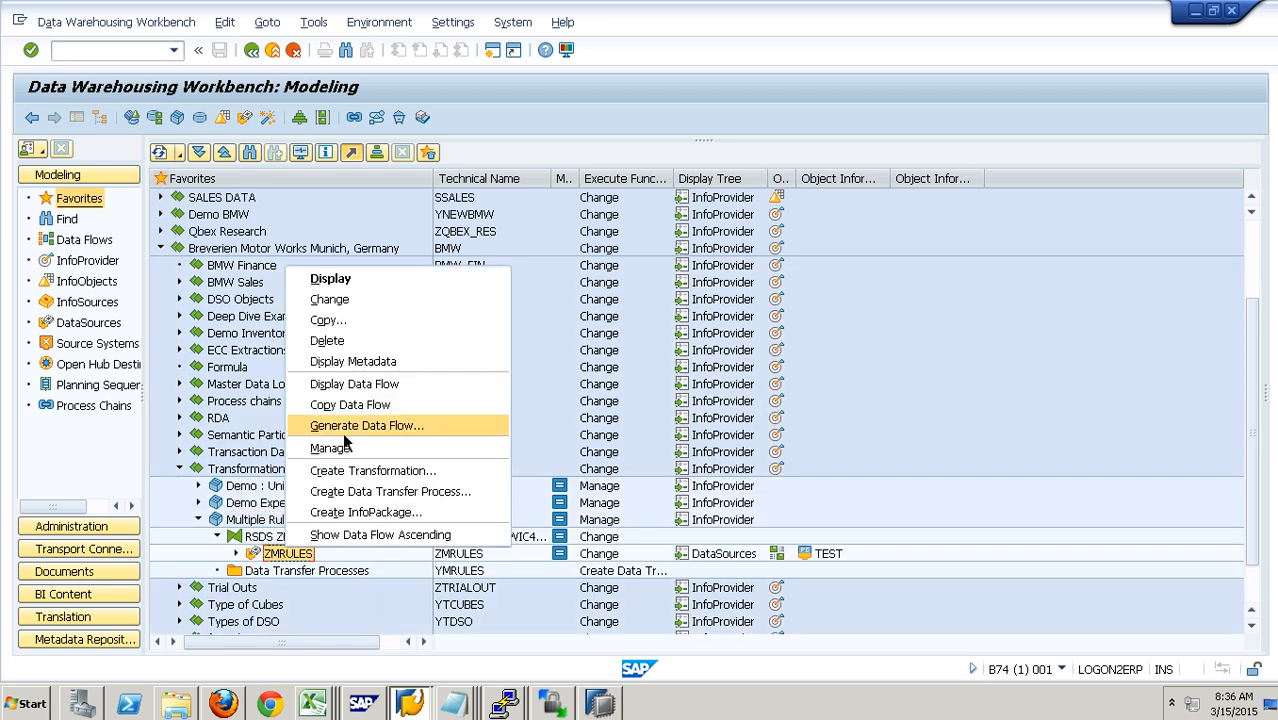
{"action": "left_click", "coordinate": [357, 450]}
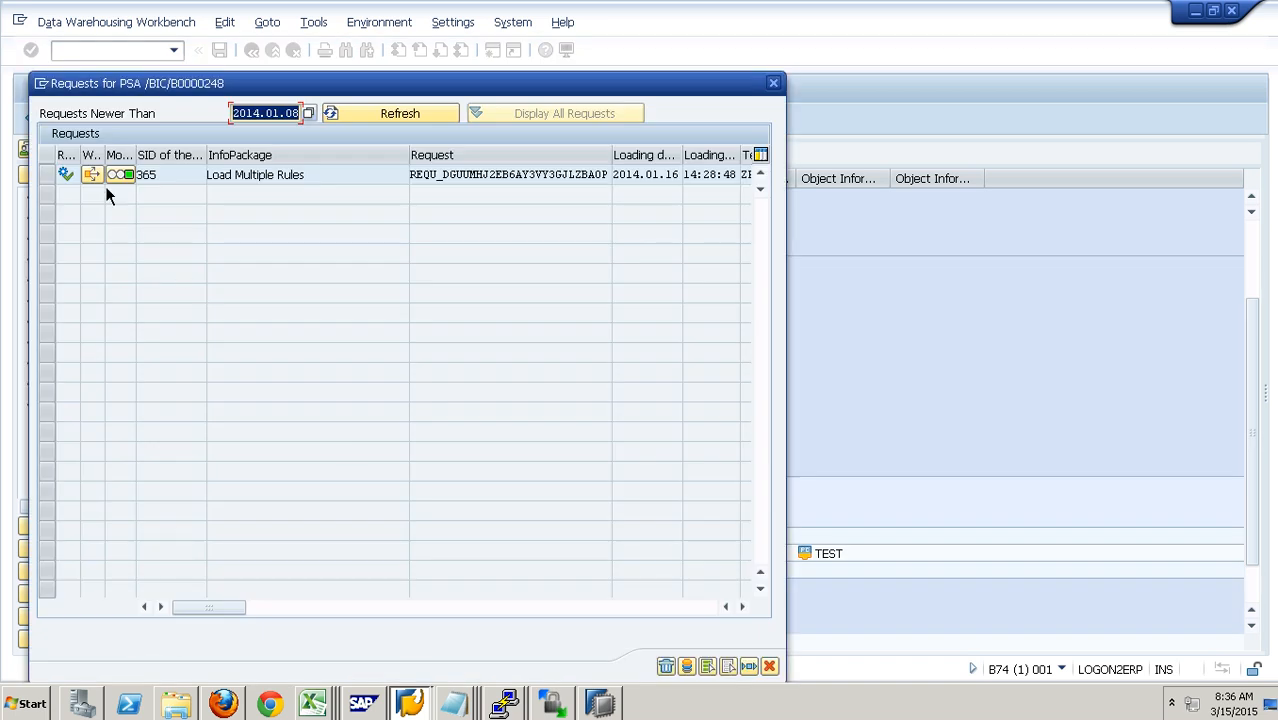
{"action": "left_click", "coordinate": [100, 181]}
{"action": "left_click", "coordinate": [381, 286]}
{"action": "left_click", "coordinate": [272, 370]}
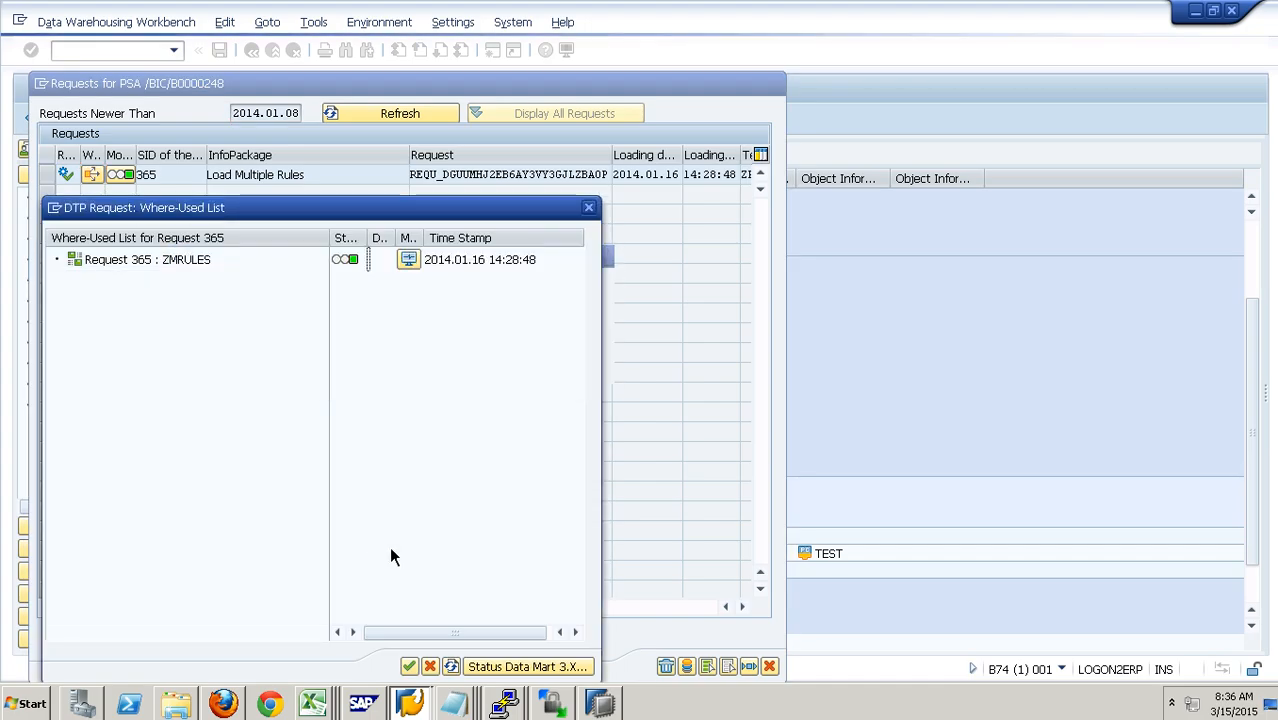
{"action": "left_click", "coordinate": [409, 666]}
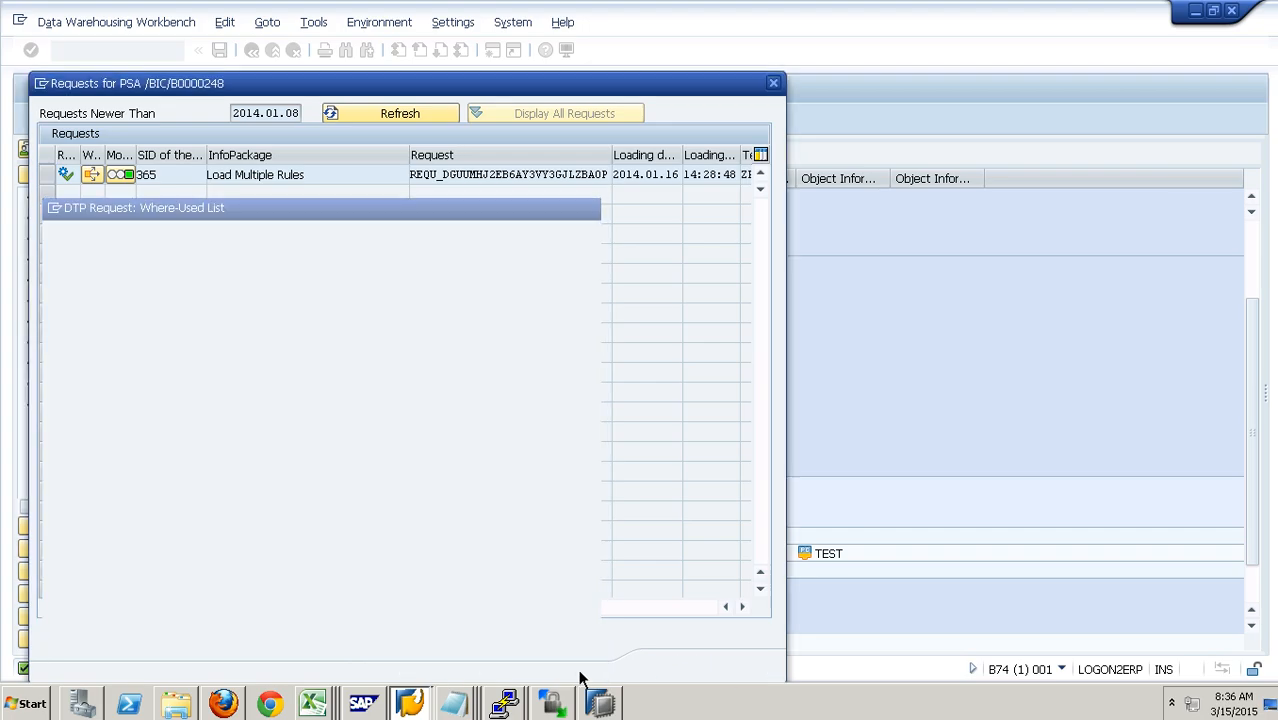
{"action": "left_click", "coordinate": [766, 663]}
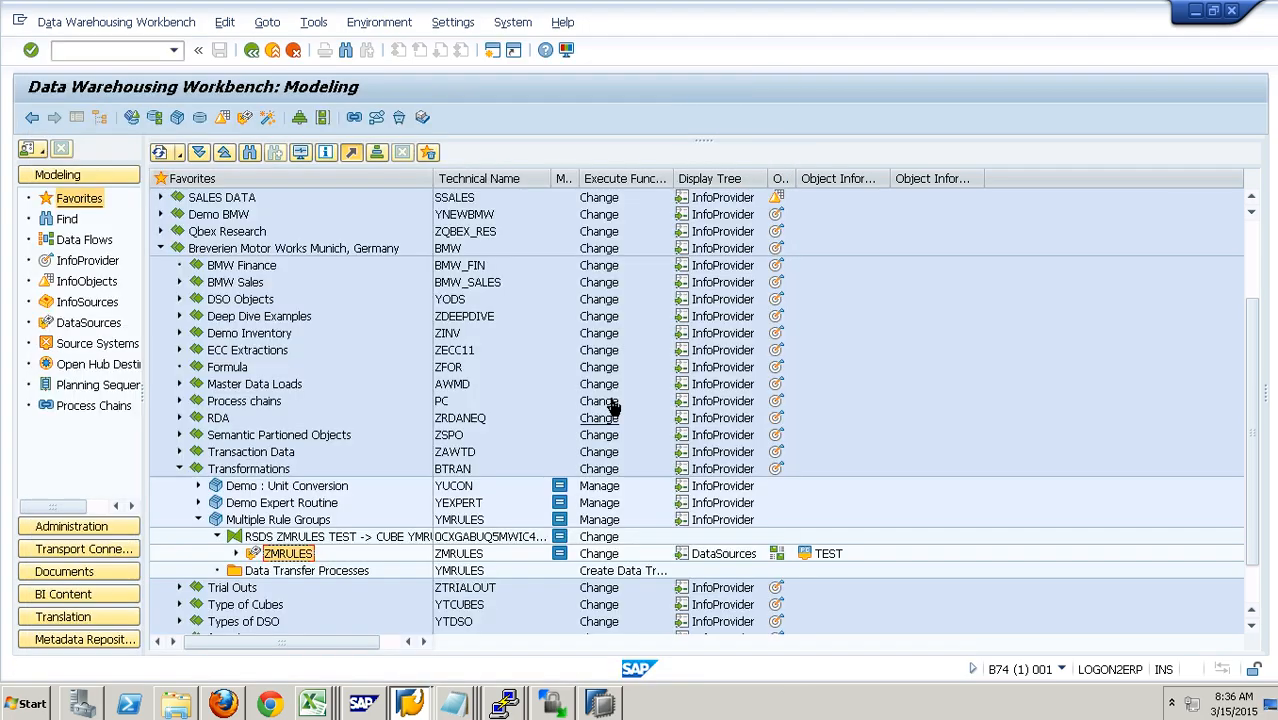
Step: Create a data transfer process from ZMRULES to YMRULES with Delta extraction and activate it
{"action": "right_click", "coordinate": [347, 572]}
{"action": "left_click", "coordinate": [411, 586]}
{"action": "key", "text": "Return"}
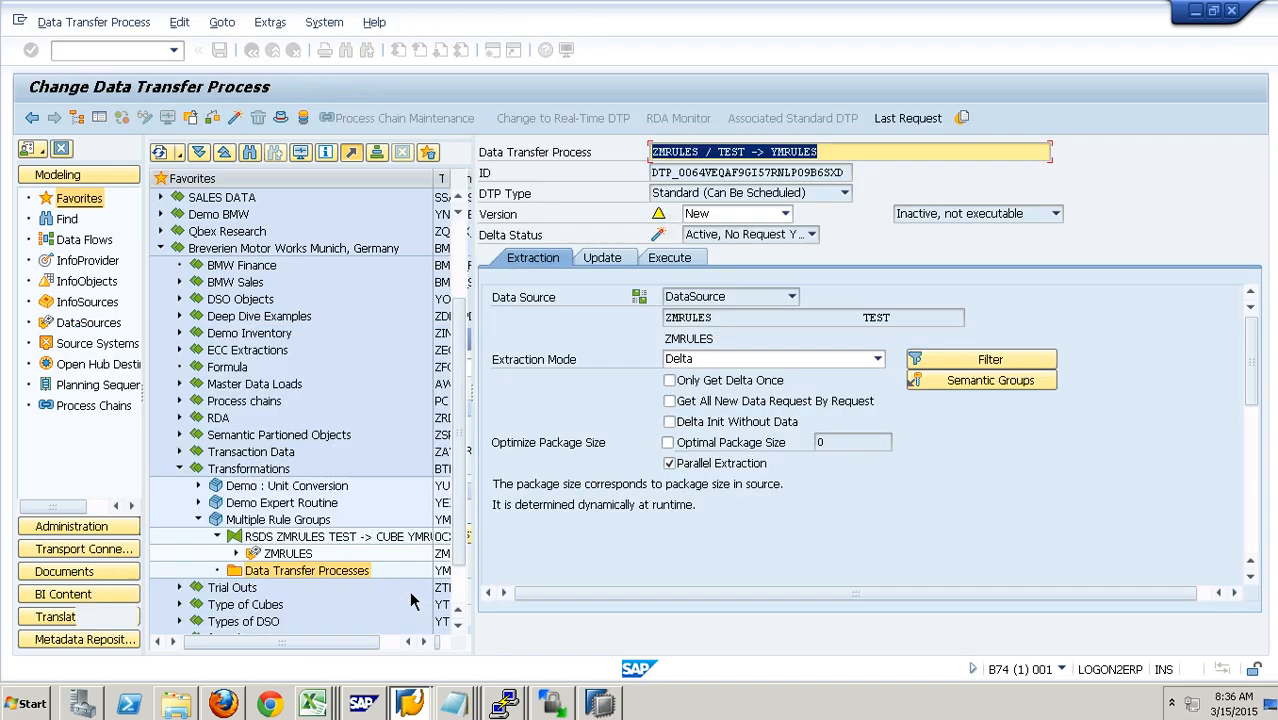
{"action": "left_click", "coordinate": [239, 118]}
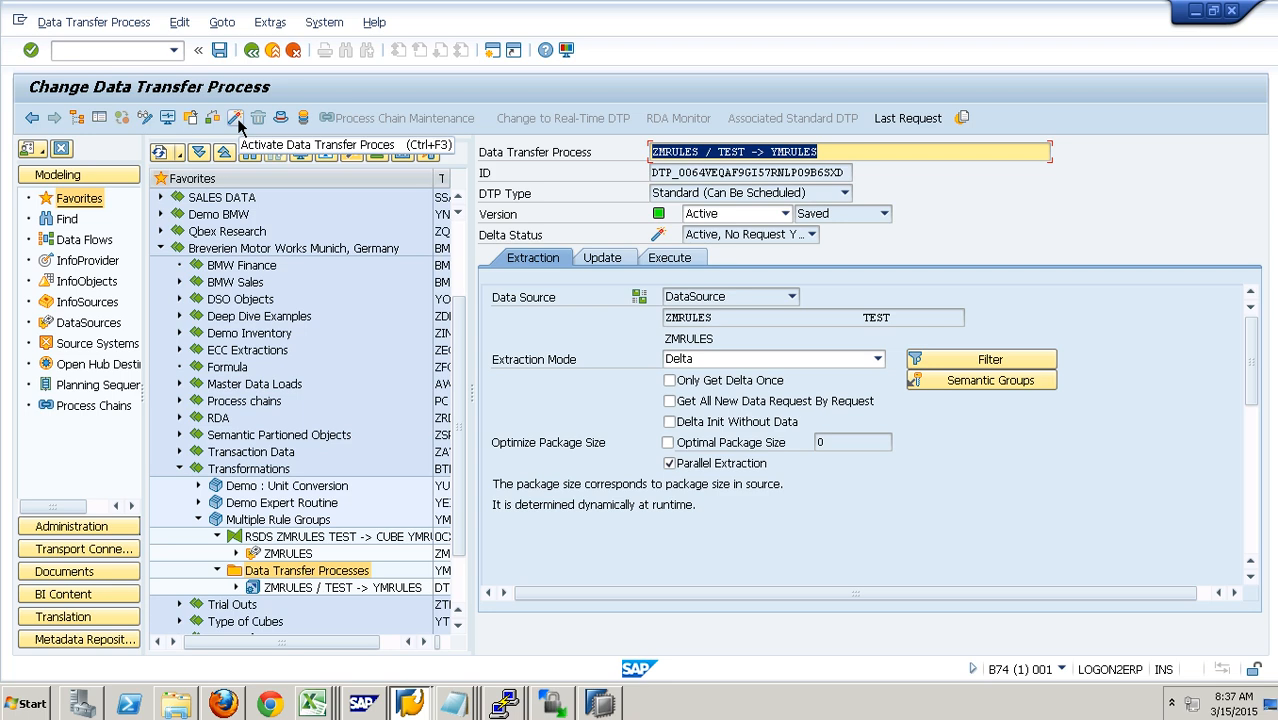
Step: Execute the data transfer process and open the monitor for its request
{"action": "left_click", "coordinate": [669, 257]}
{"action": "left_click", "coordinate": [958, 446]}
{"action": "left_click", "coordinate": [299, 393]}
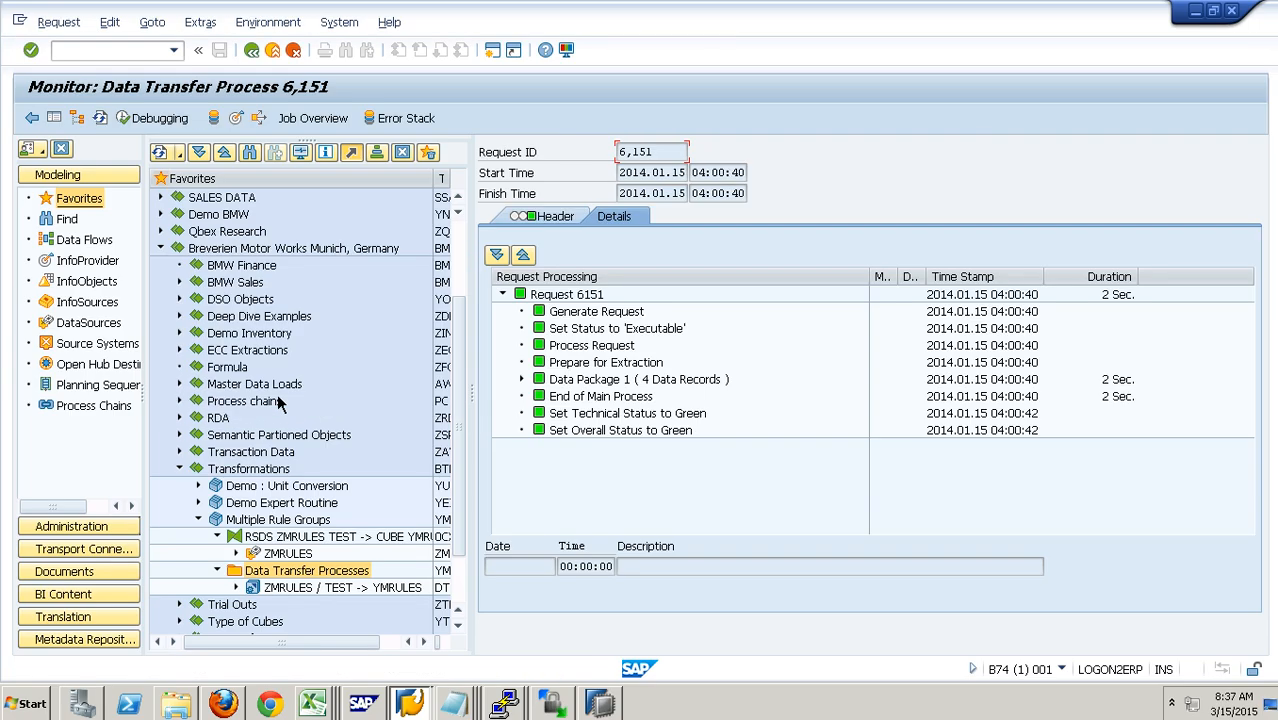
Step: Expand Data Package 1 and its transformation step in the monitor to examine the record counts
{"action": "left_click", "coordinate": [521, 380]}
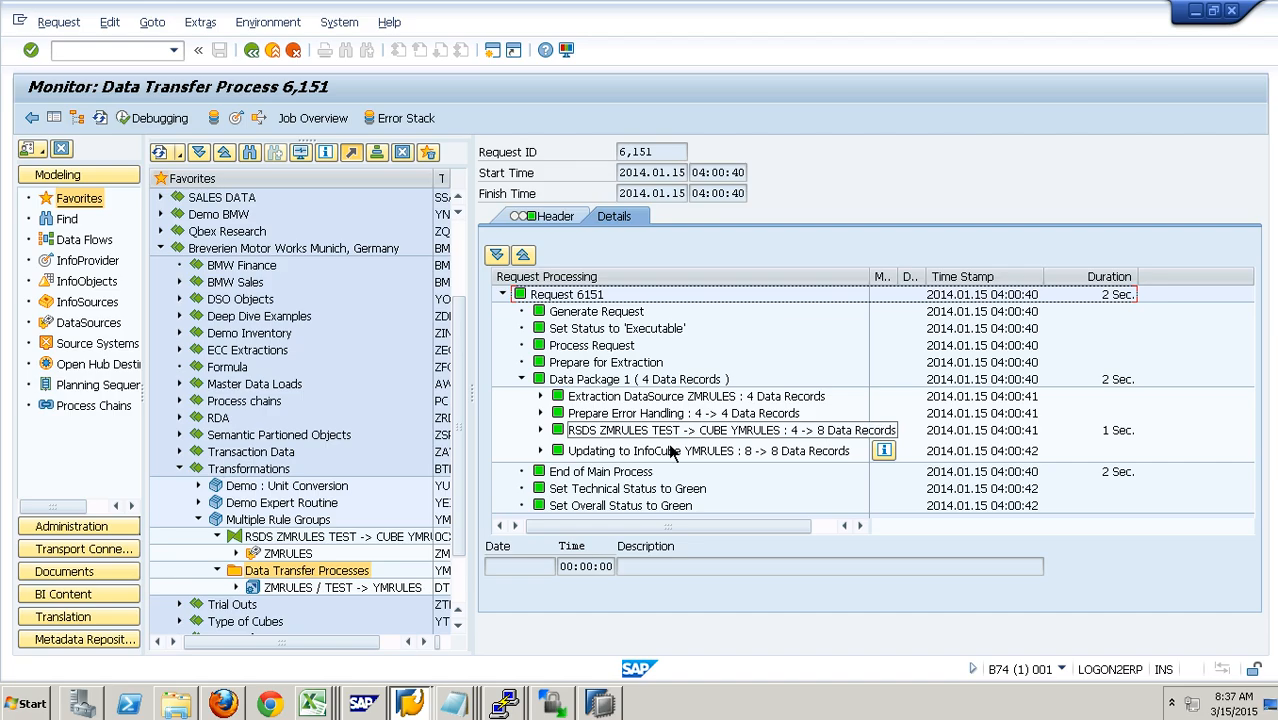
{"action": "left_click", "coordinate": [716, 439]}
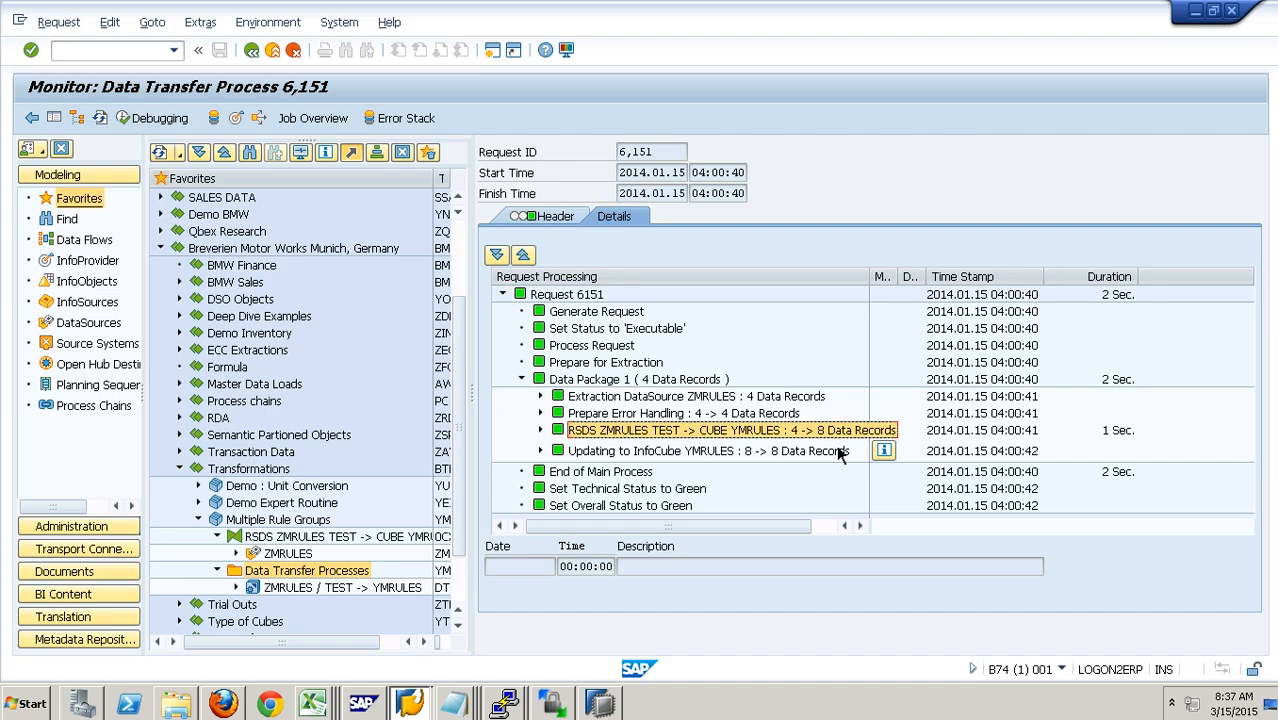
{"action": "left_click", "coordinate": [542, 432]}
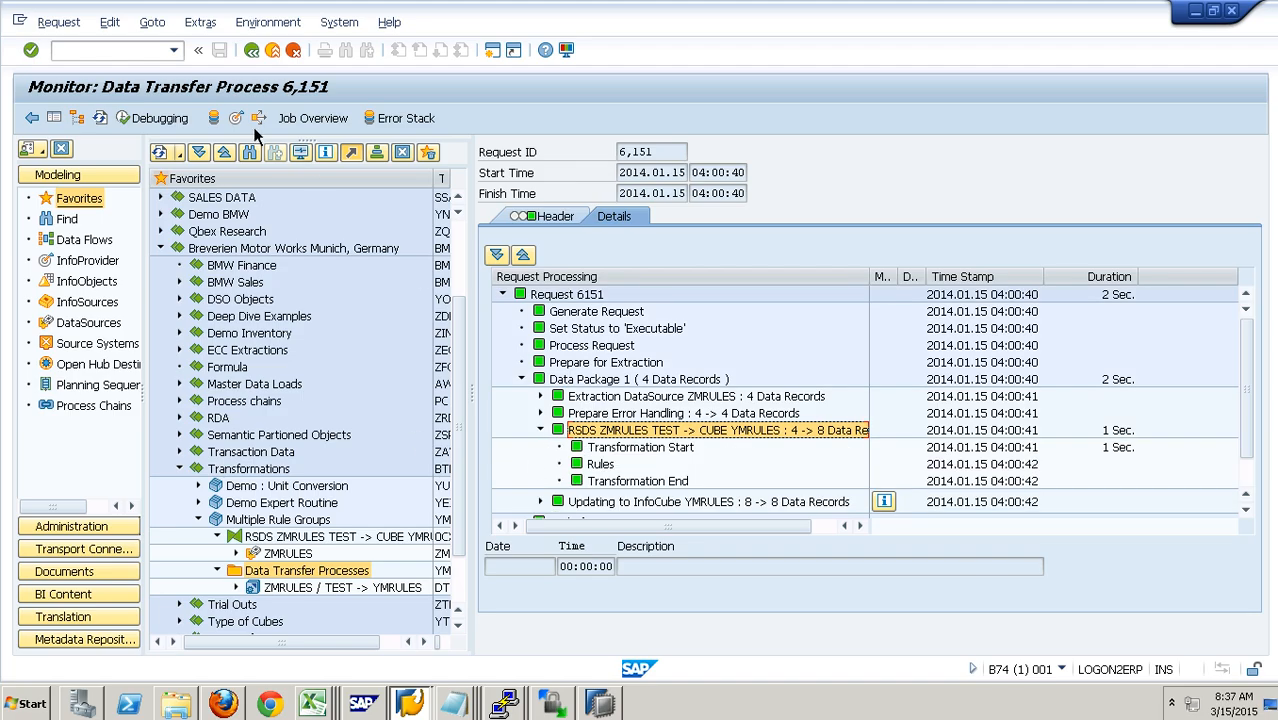
Step: List the YMRULES cube contents with the employee, change run, record type, request, calendar day, currency and amount fields
{"action": "left_click", "coordinate": [247, 124]}
{"action": "left_click", "coordinate": [84, 300]}
{"action": "left_click", "coordinate": [113, 573]}
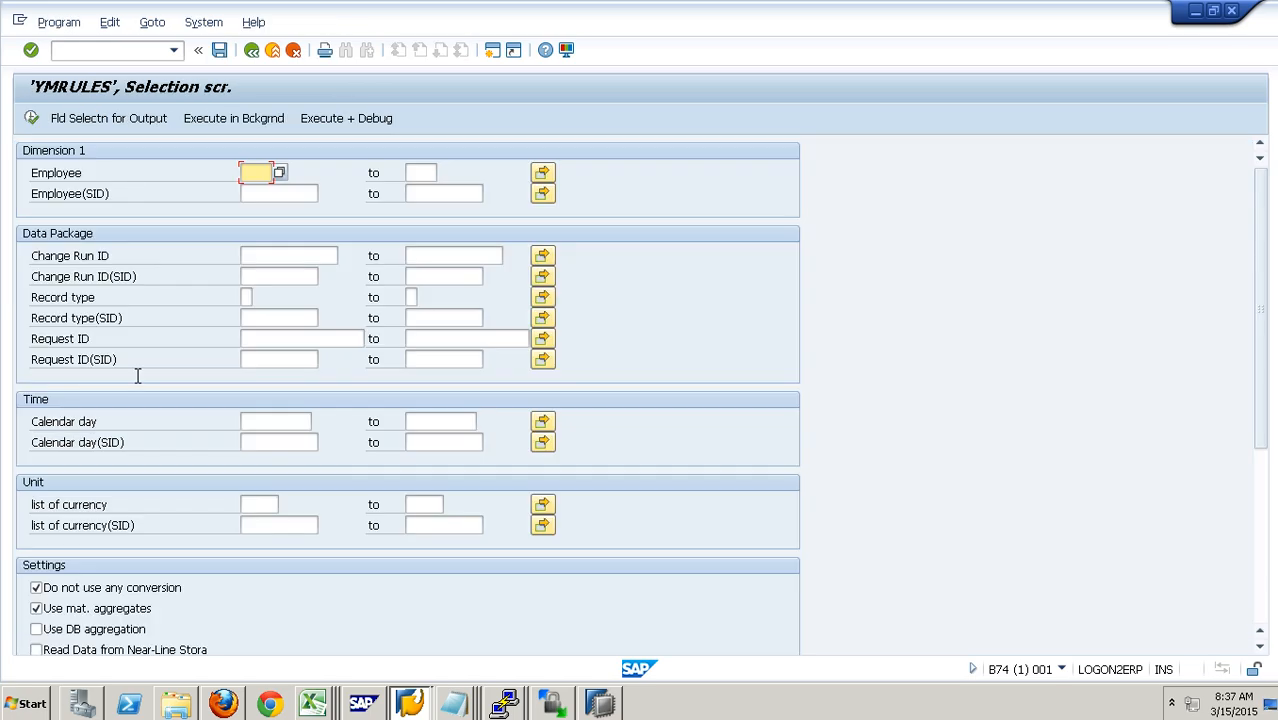
{"action": "left_click", "coordinate": [119, 121]}
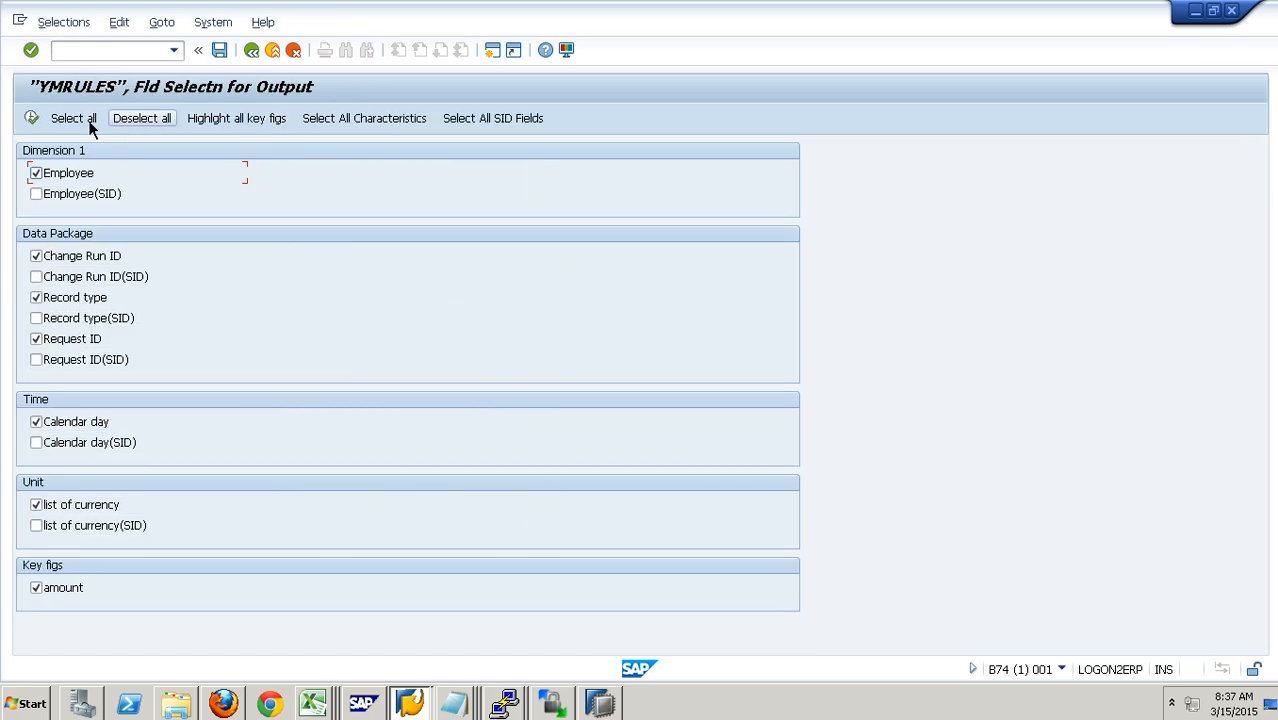
{"action": "left_click", "coordinate": [34, 119]}
{"action": "left_click", "coordinate": [34, 120]}
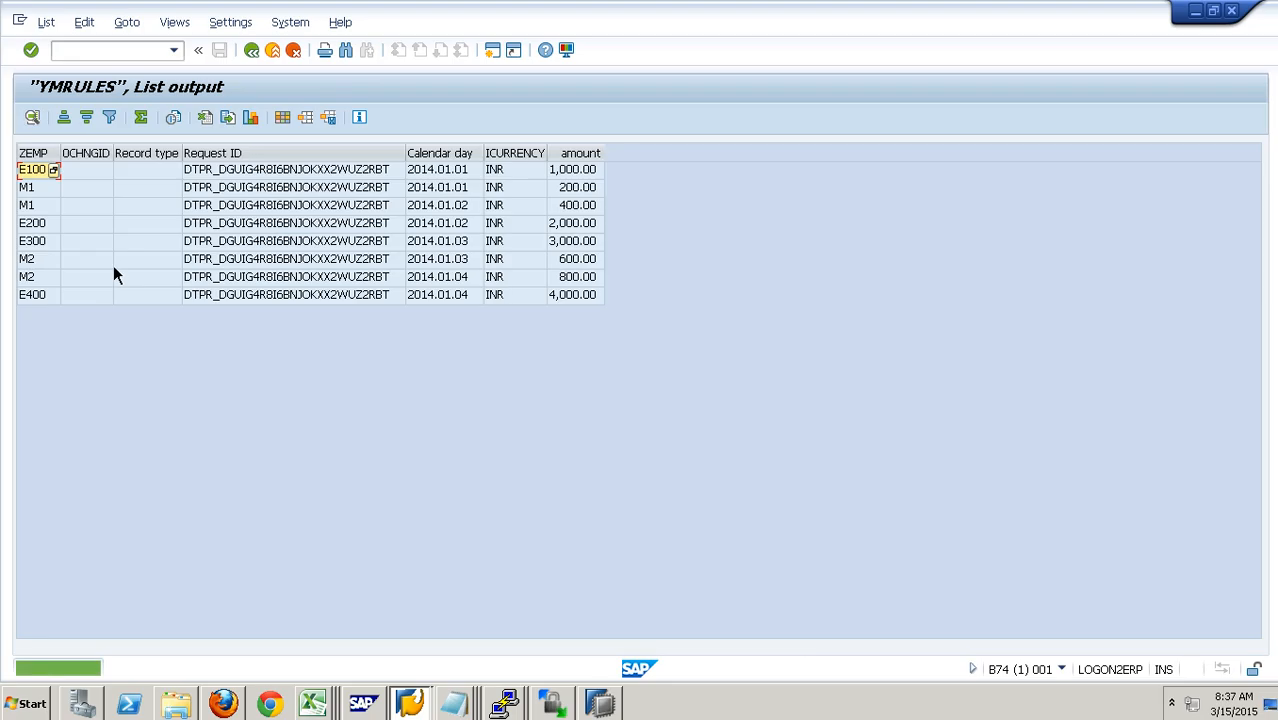
Step: Sort the list ascending by ZEMP and hide the 0CHNGID, Record type and Request ID columns
{"action": "left_click", "coordinate": [48, 154]}
{"action": "left_click", "coordinate": [64, 118]}
{"action": "left_click_drag", "start_coordinate": [88, 153], "coordinate": [250, 158]}
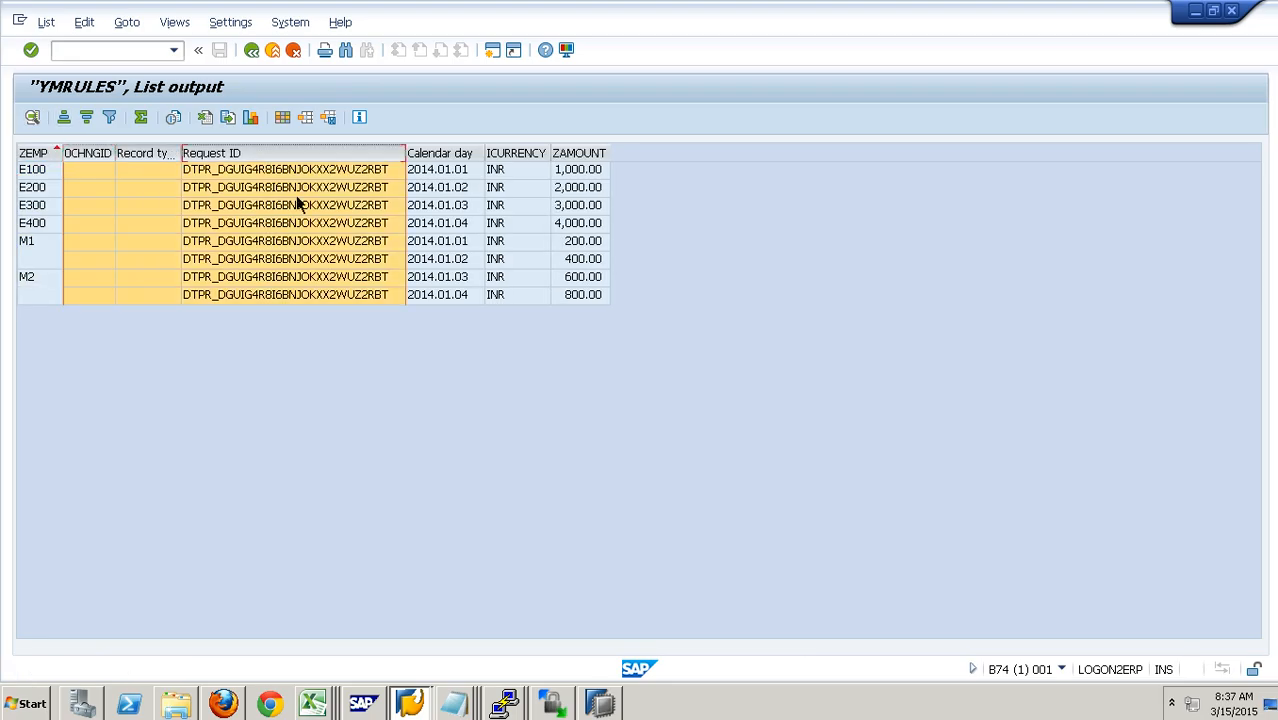
{"action": "right_click", "coordinate": [307, 164]}
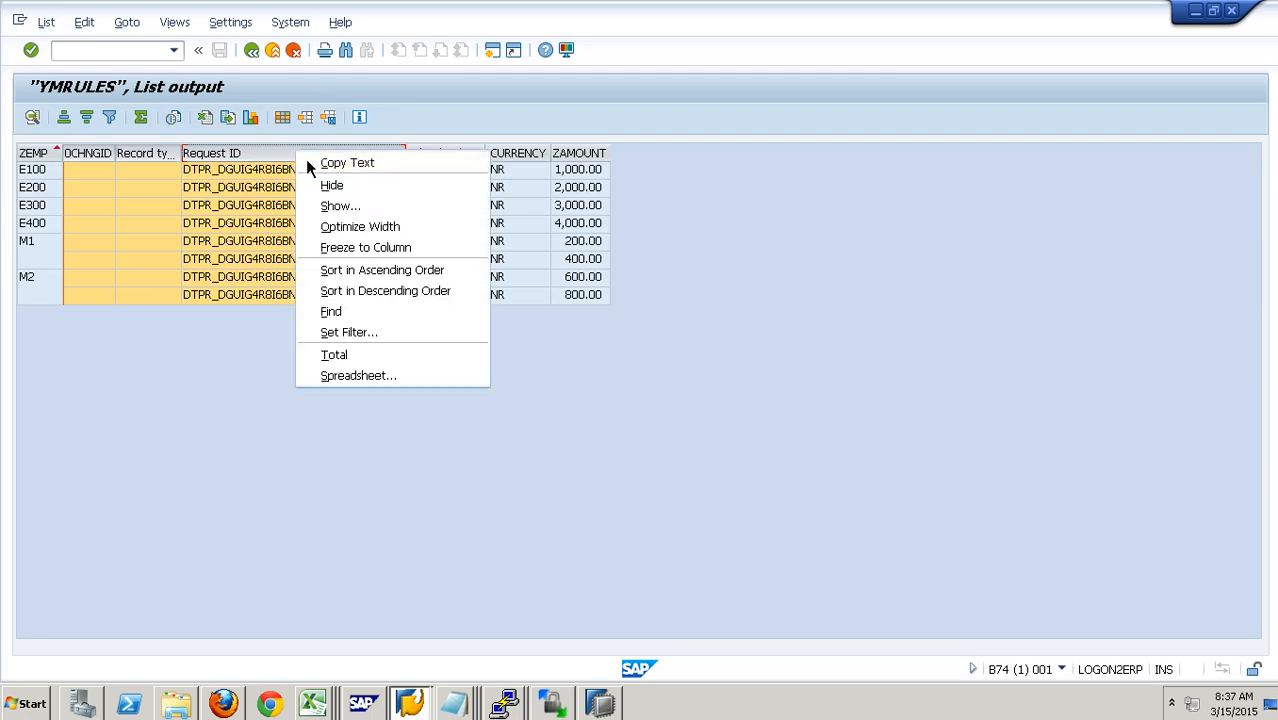
{"action": "left_click", "coordinate": [356, 190]}
Step: Examine the employee and manager rows in the cube listing, and return to the Data Warehousing Workbench
{"action": "left_click", "coordinate": [39, 174]}
{"action": "left_click", "coordinate": [56, 212]}
{"action": "left_click", "coordinate": [80, 229]}
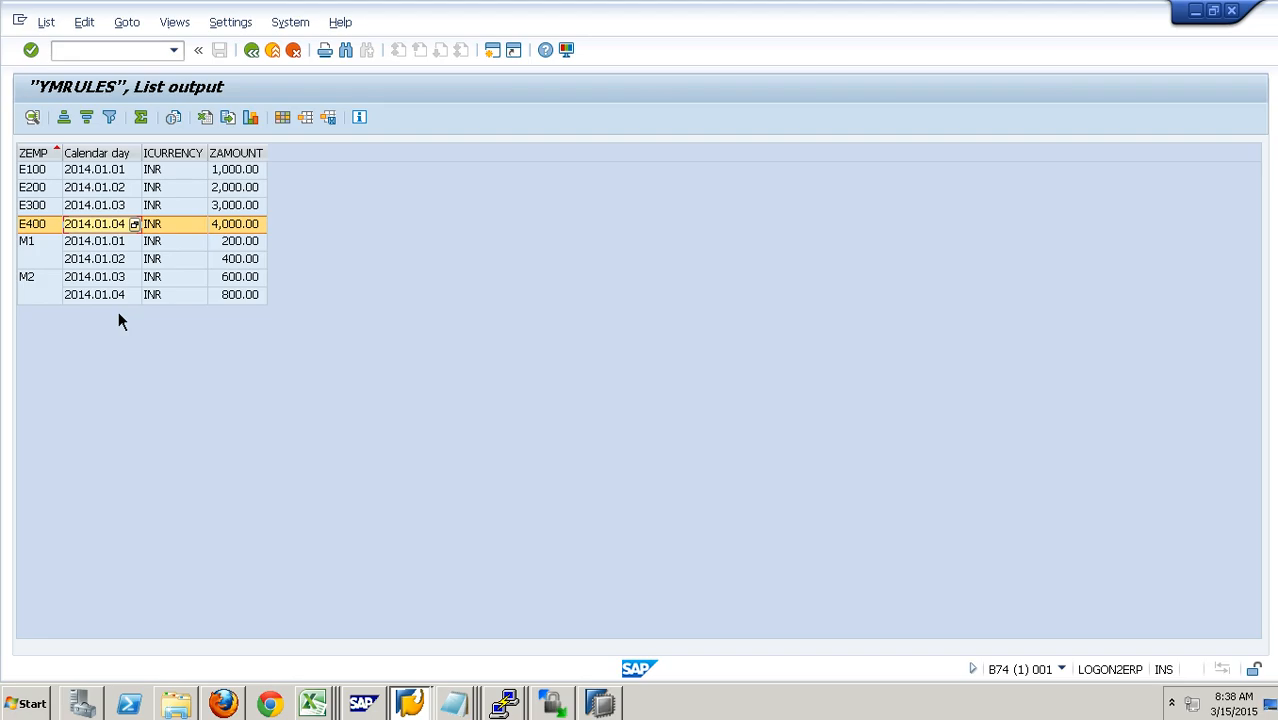
{"action": "left_click", "coordinate": [277, 58]}
{"action": "left_click", "coordinate": [279, 60]}
{"action": "left_click", "coordinate": [280, 61]}
{"action": "left_click", "coordinate": [280, 61]}
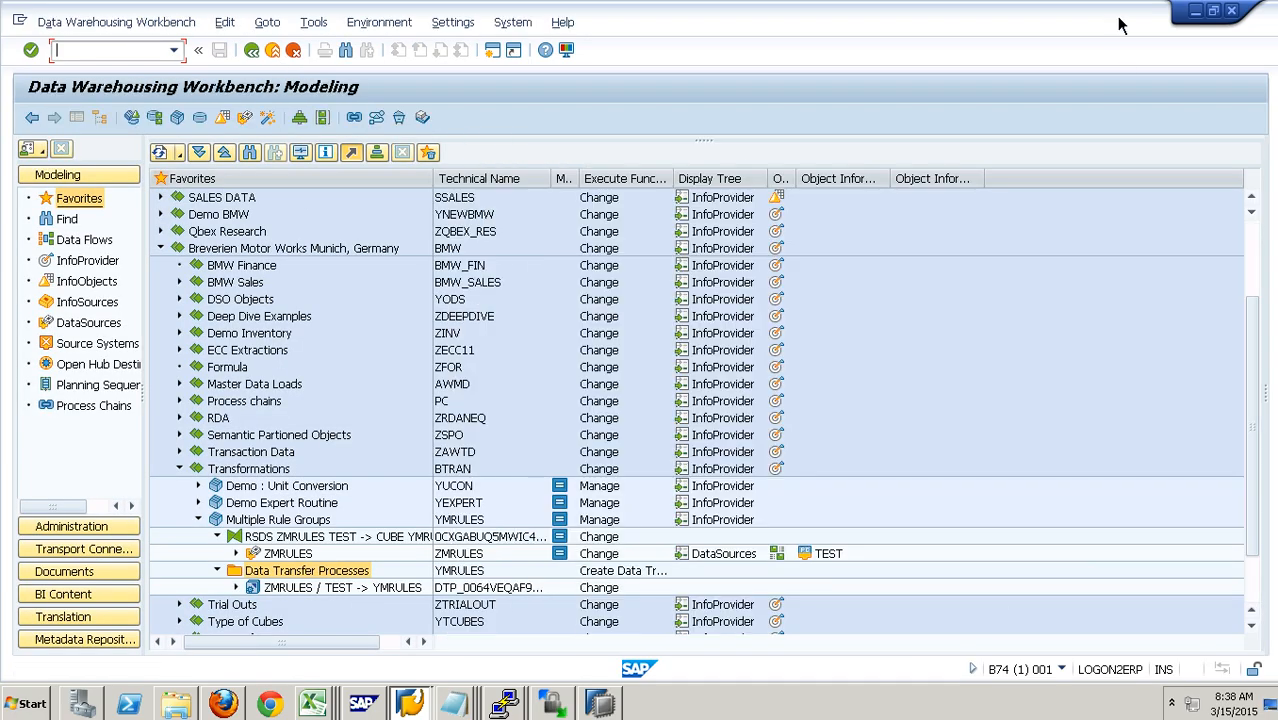
Step: Minimize the Data Warehousing Workbench window and leave the remote desktop session
{"action": "left_click", "coordinate": [1195, 10]}
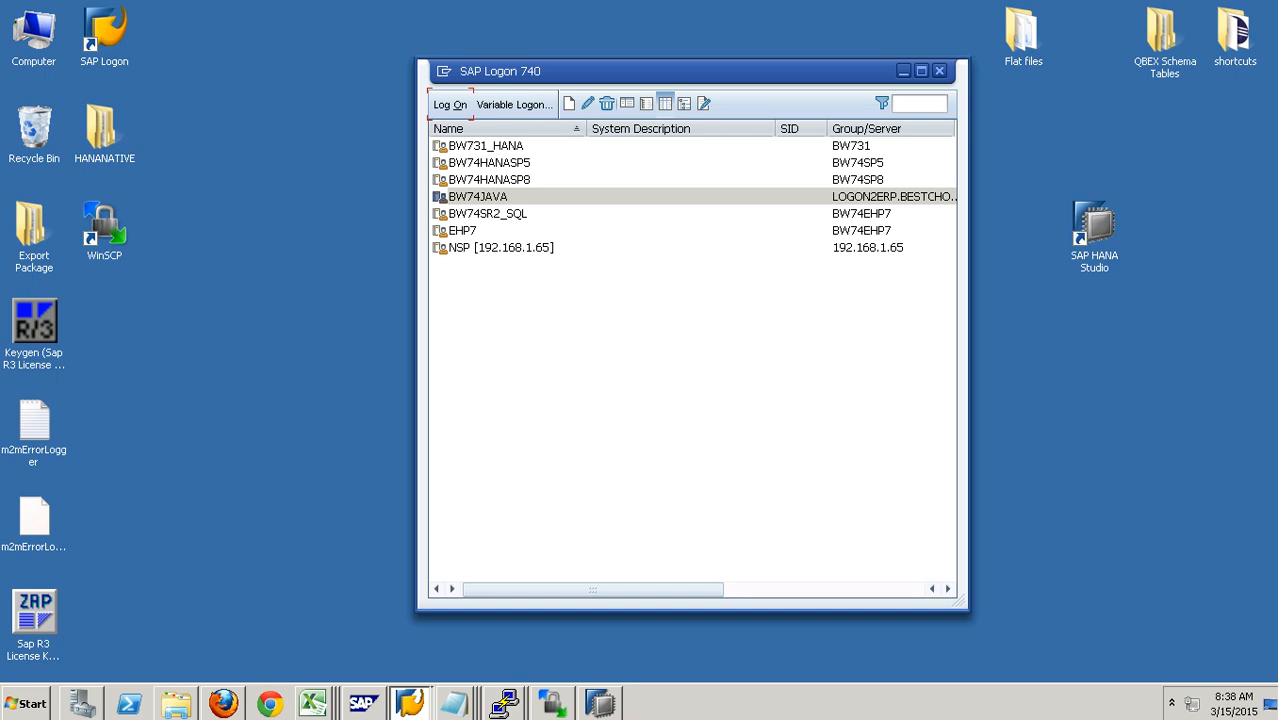
{"action": "mouse_move", "coordinate": [880, 8]}
{"action": "left_click", "coordinate": [846, 12]}
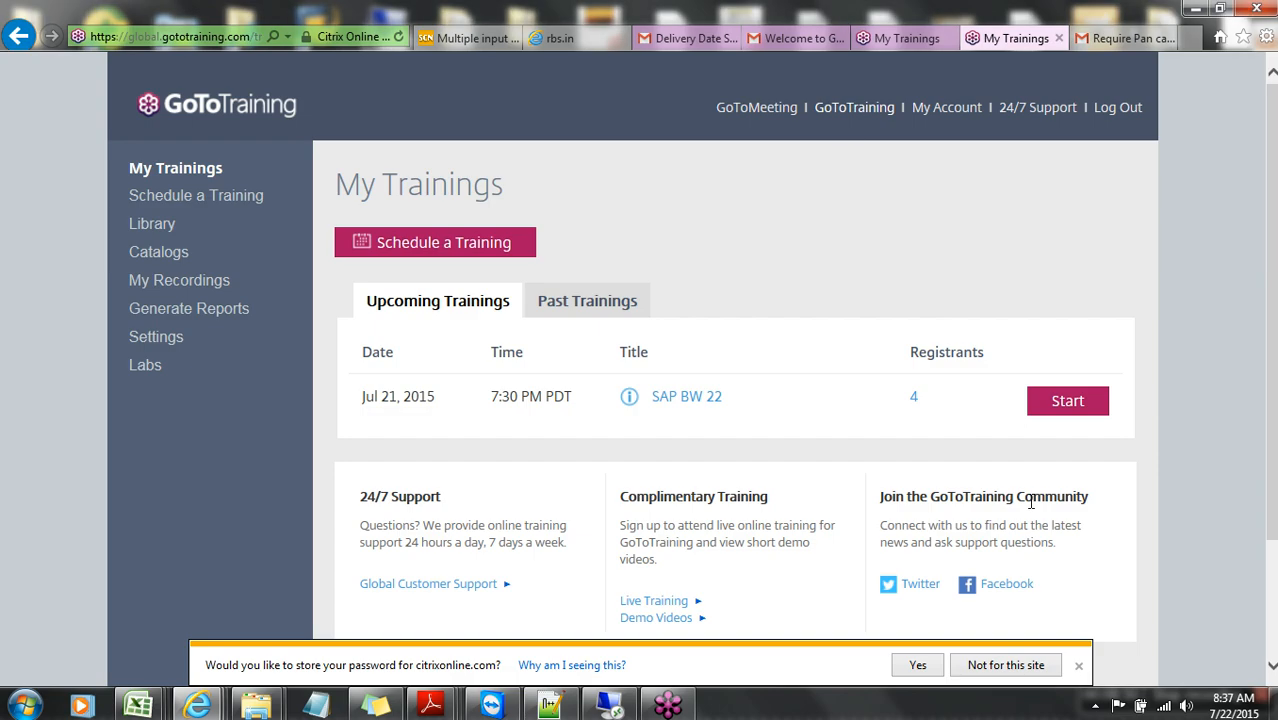